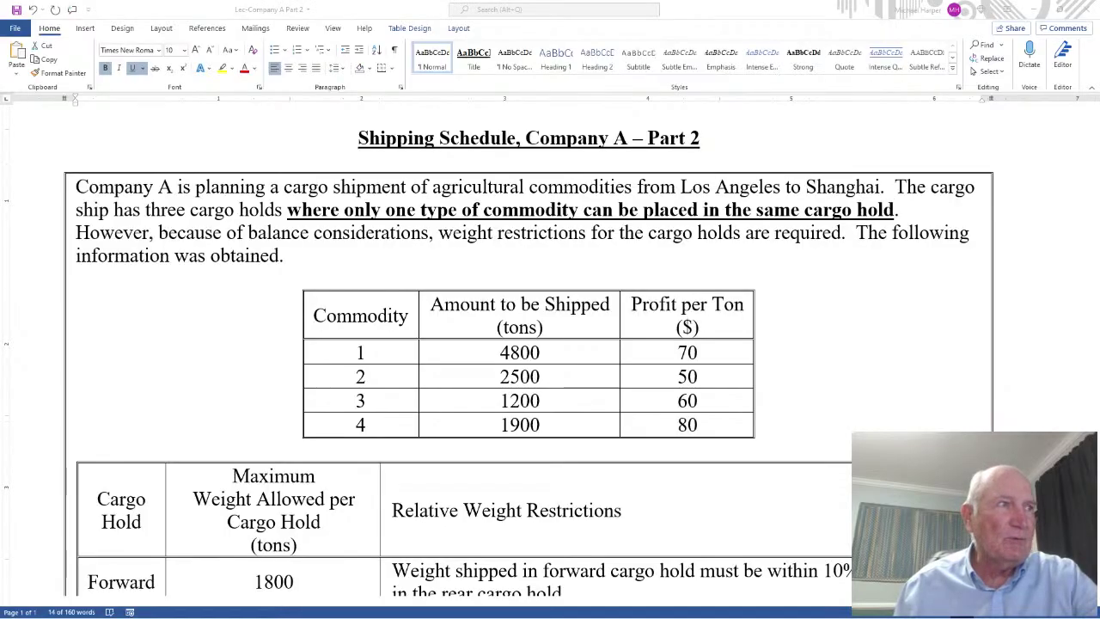
Switch to the Excel workbook and reset all Solver parameters on the H3-Cargo-B (2) sheet, closing Solver when done.
key(alt+Tab)
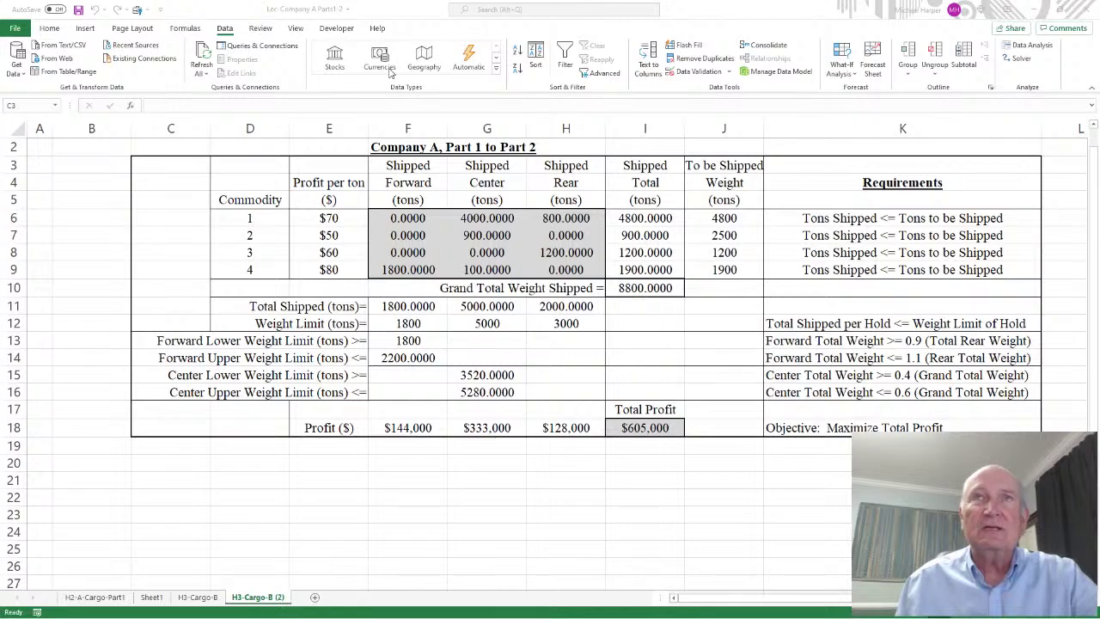
click(223, 31)
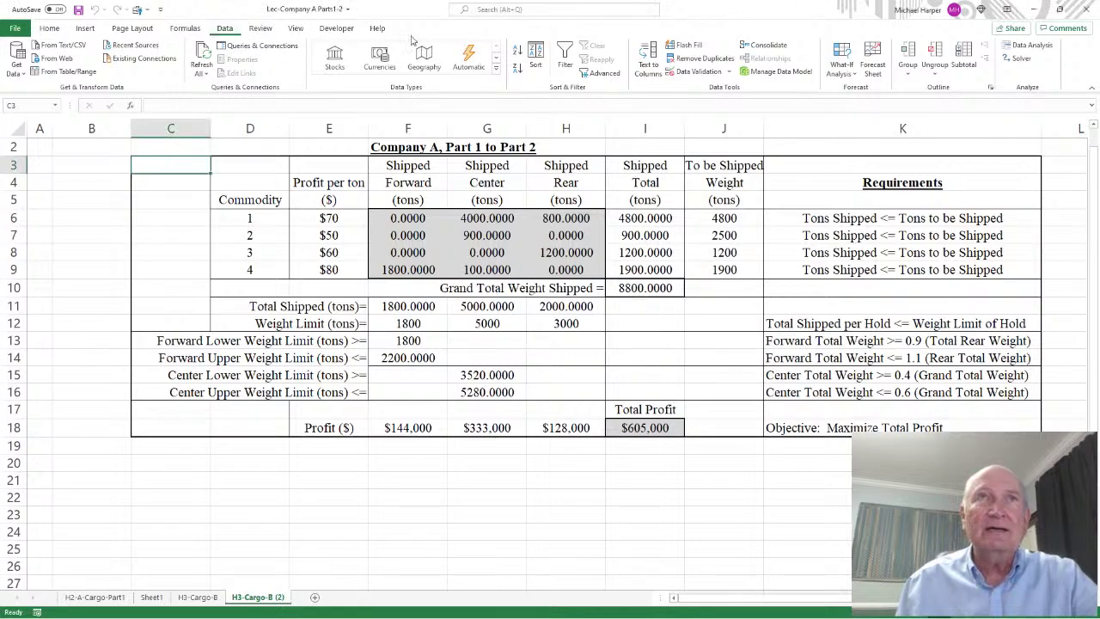
click(1019, 58)
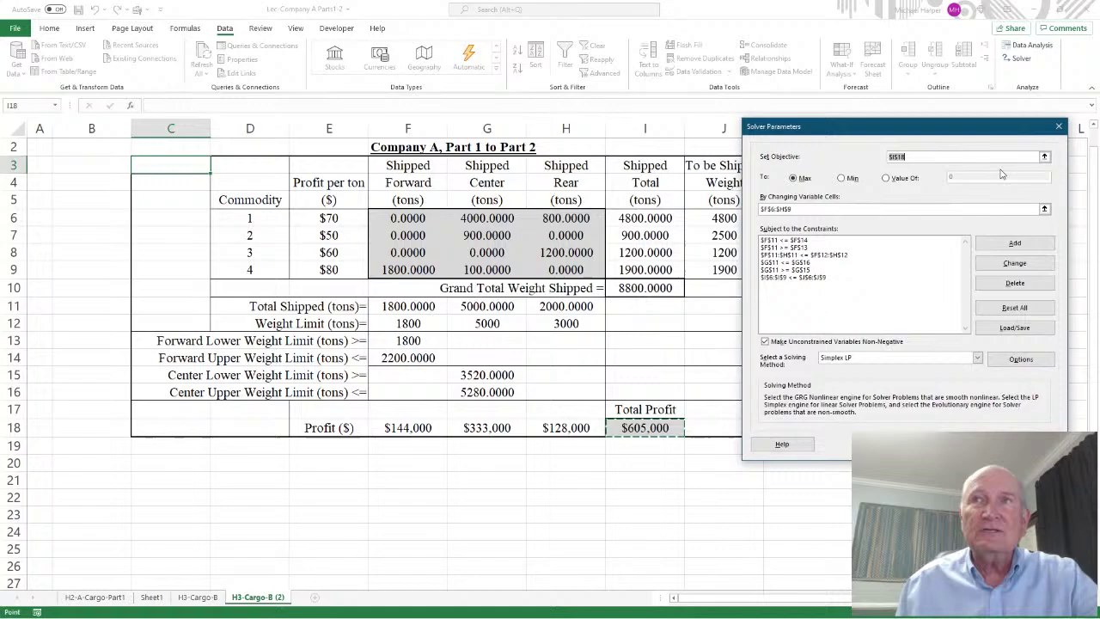
click(1015, 309)
click(563, 356)
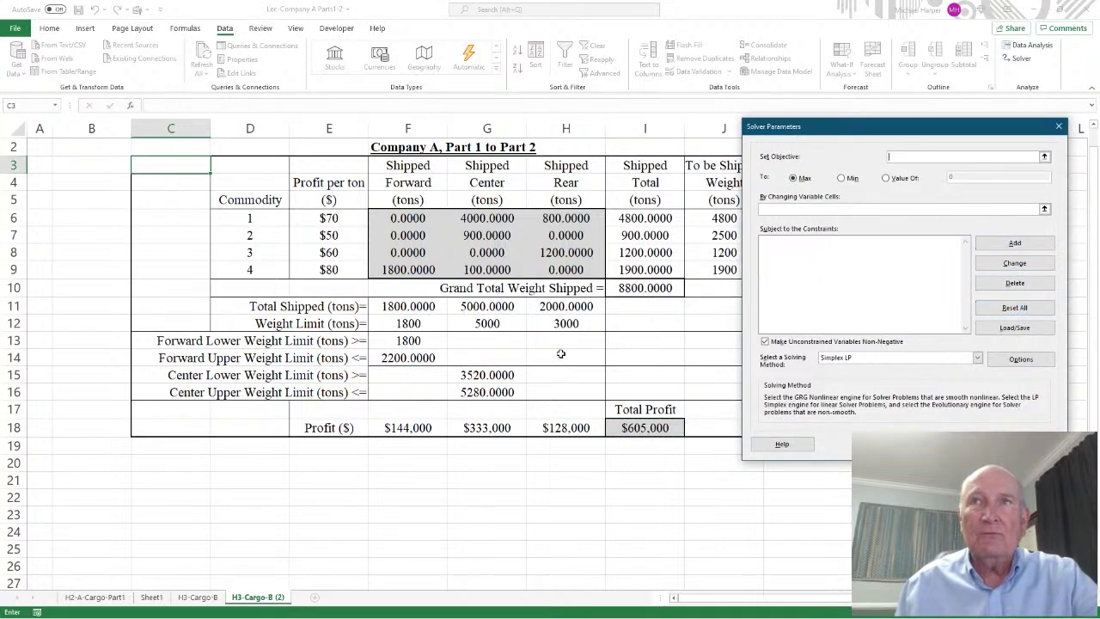
drag(867, 131, 878, 135)
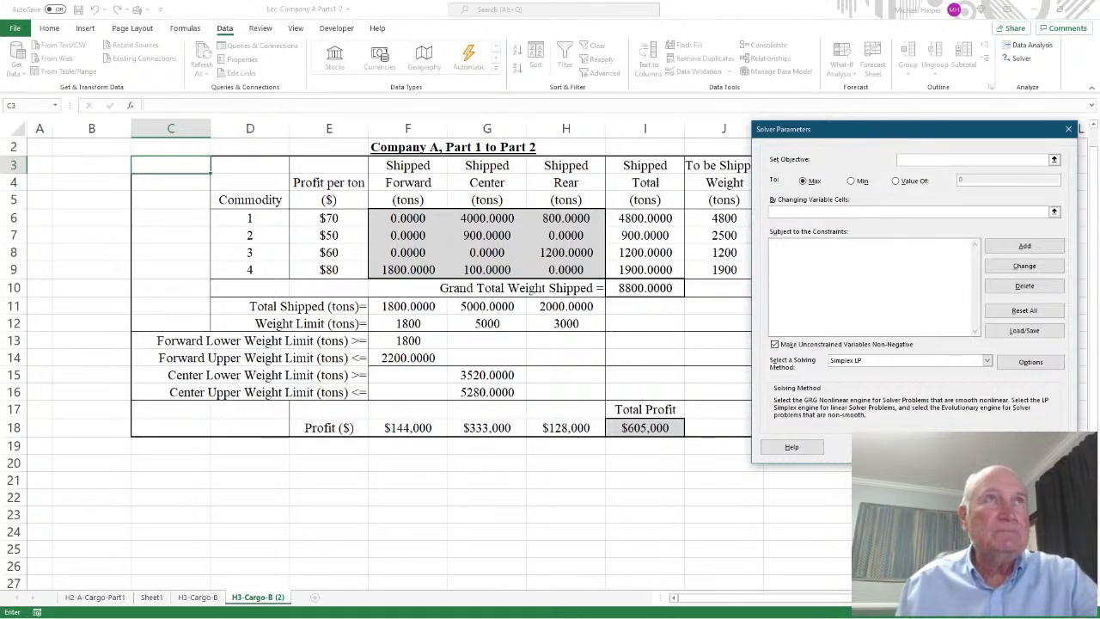
click(171, 183)
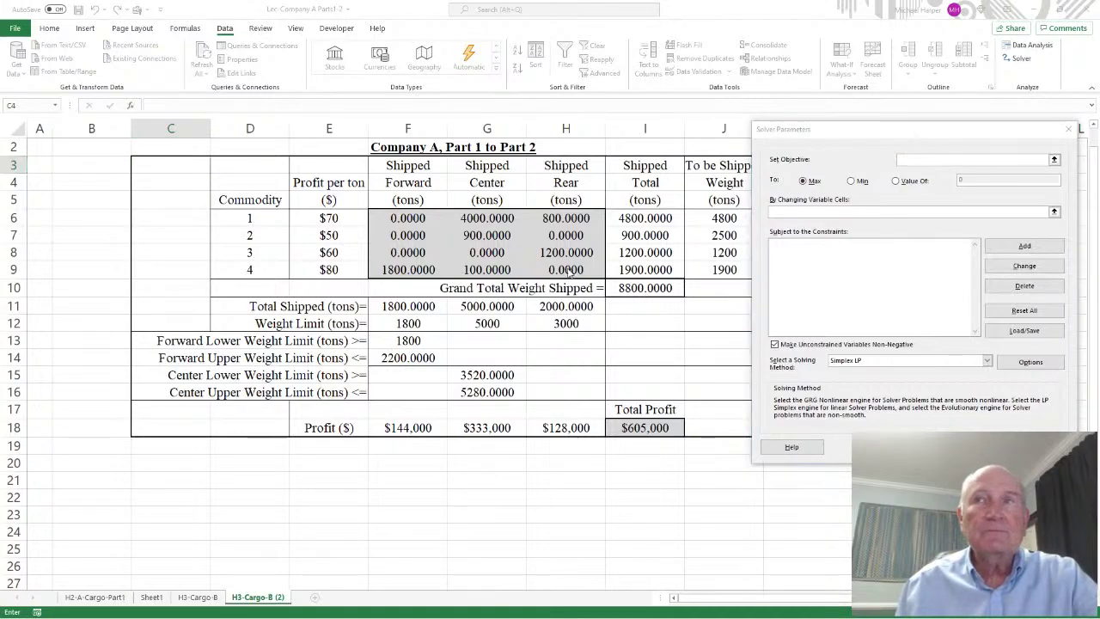
click(902, 159)
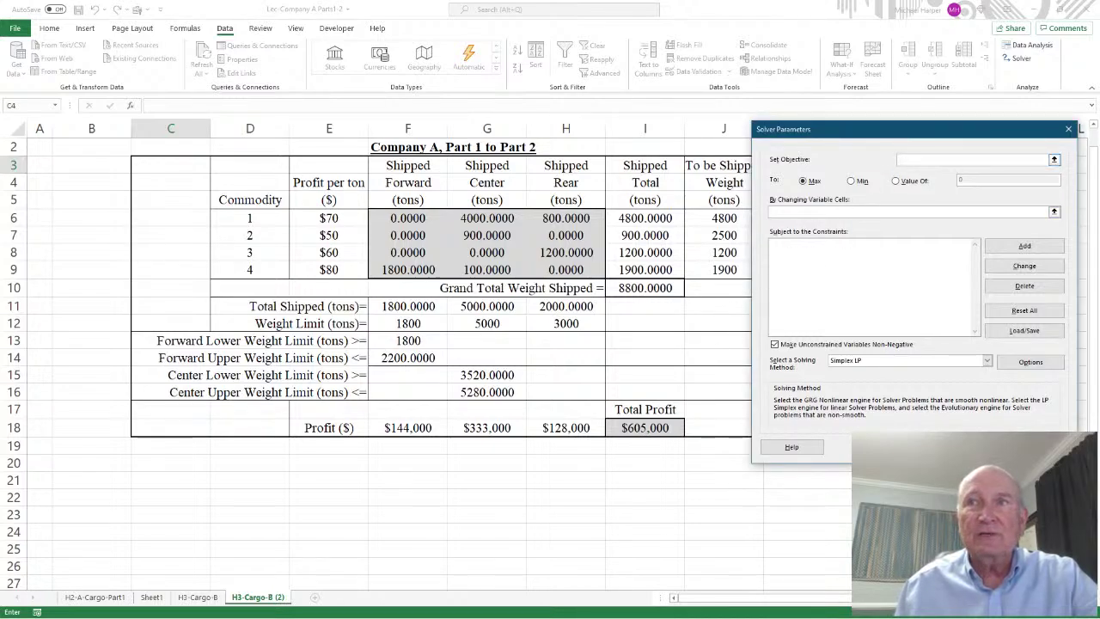
key(Escape)
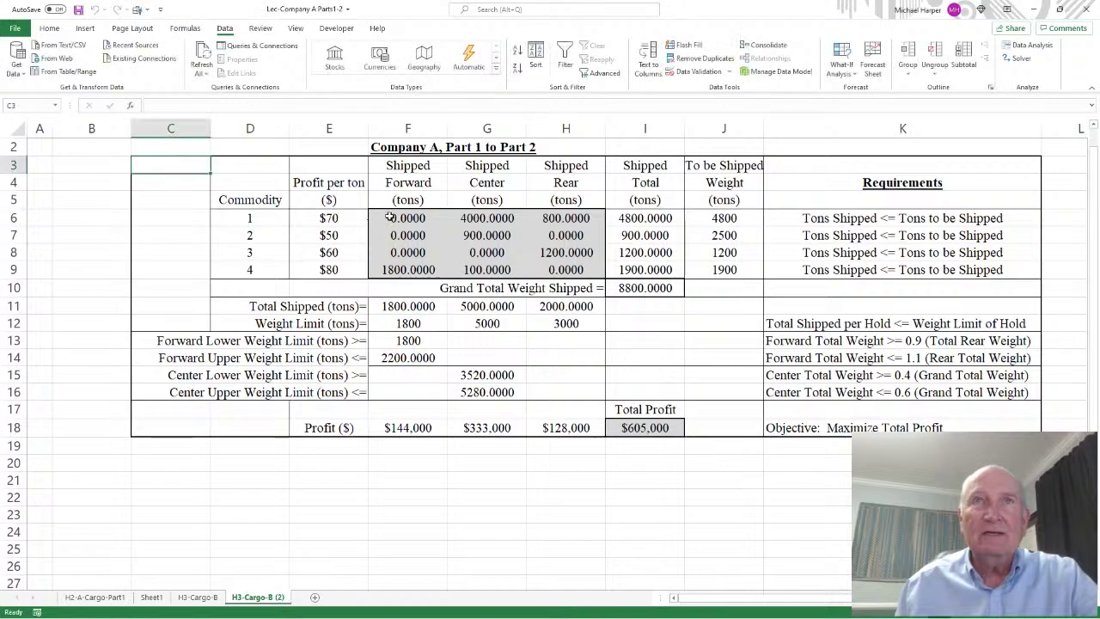
Clear the shipped tons for all four commodities and three holds in F6:H9.
click(399, 219)
drag(398, 218, 547, 269)
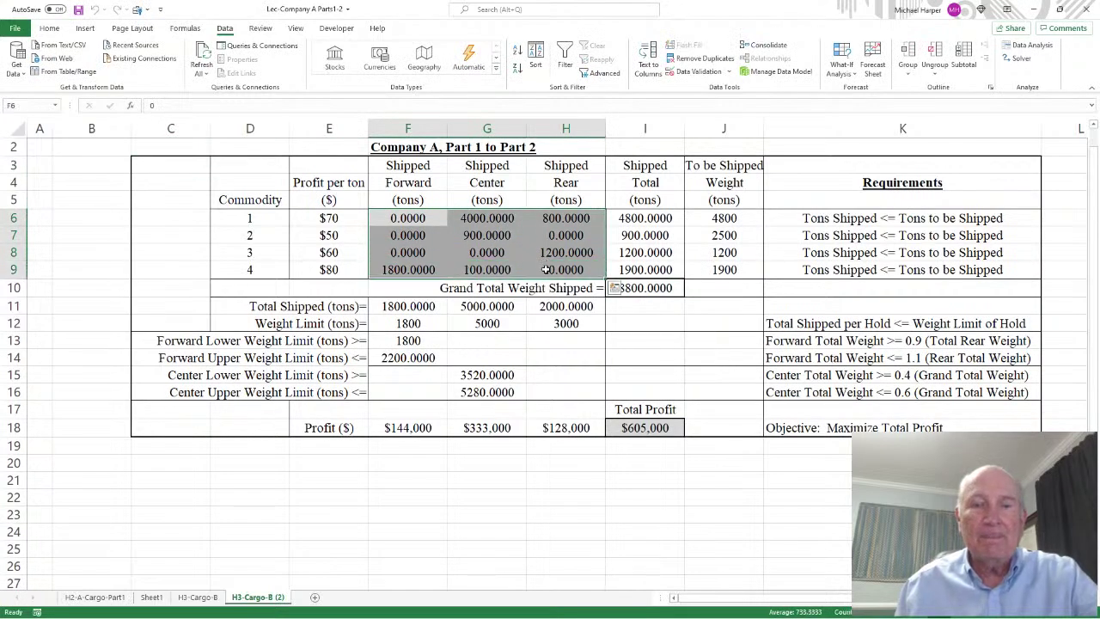
key(Delete)
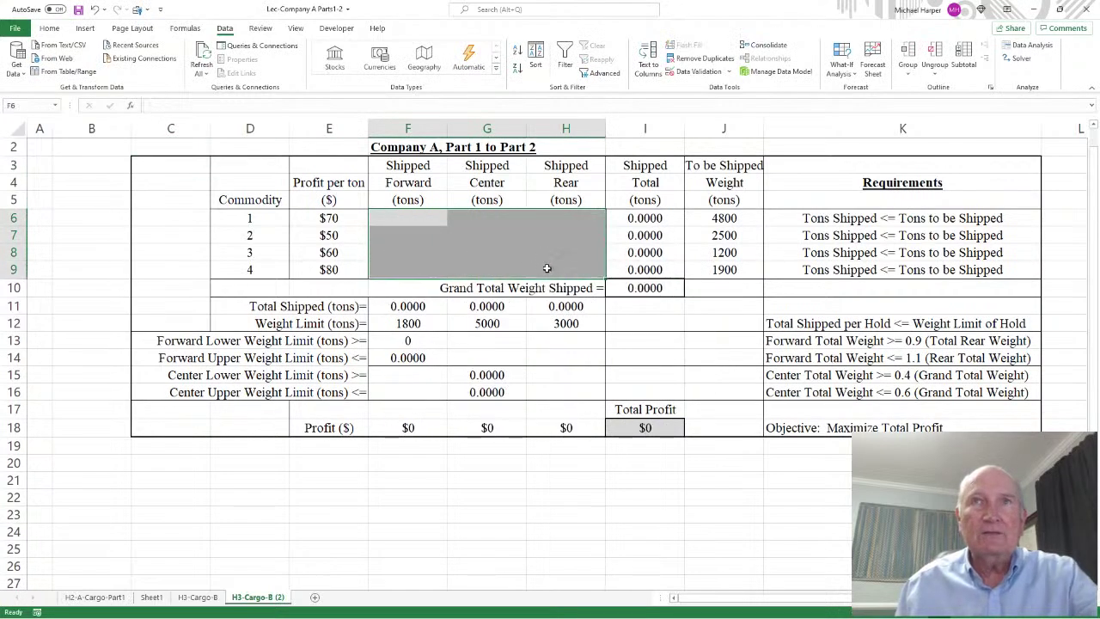
Set up Solver to maximize Total Profit in I18 by changing the shipment cells F6:H9.
click(1018, 59)
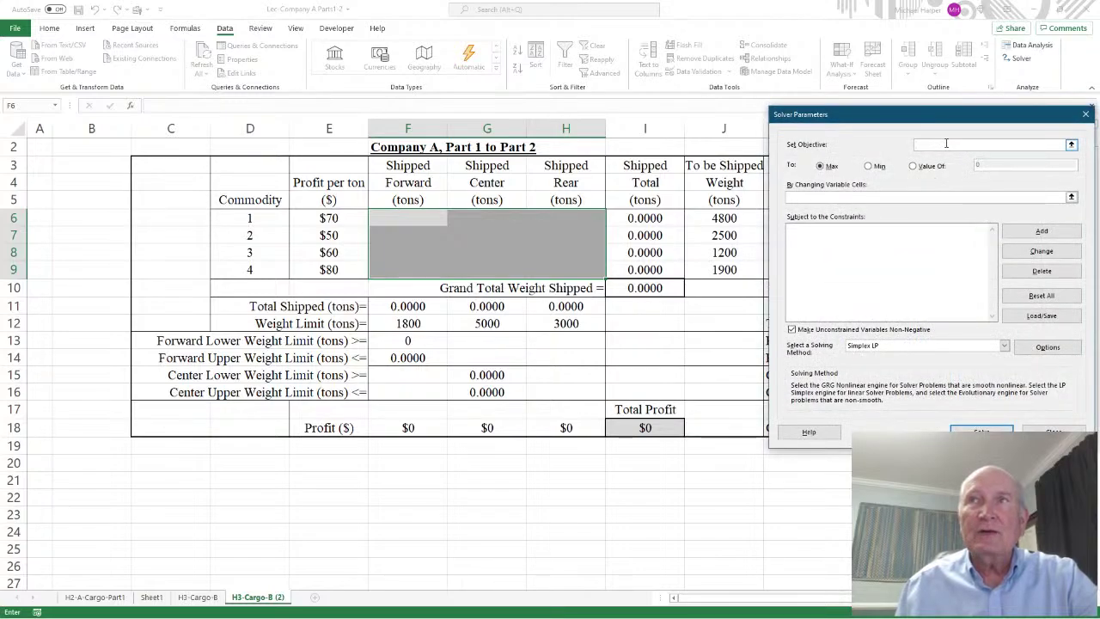
click(639, 428)
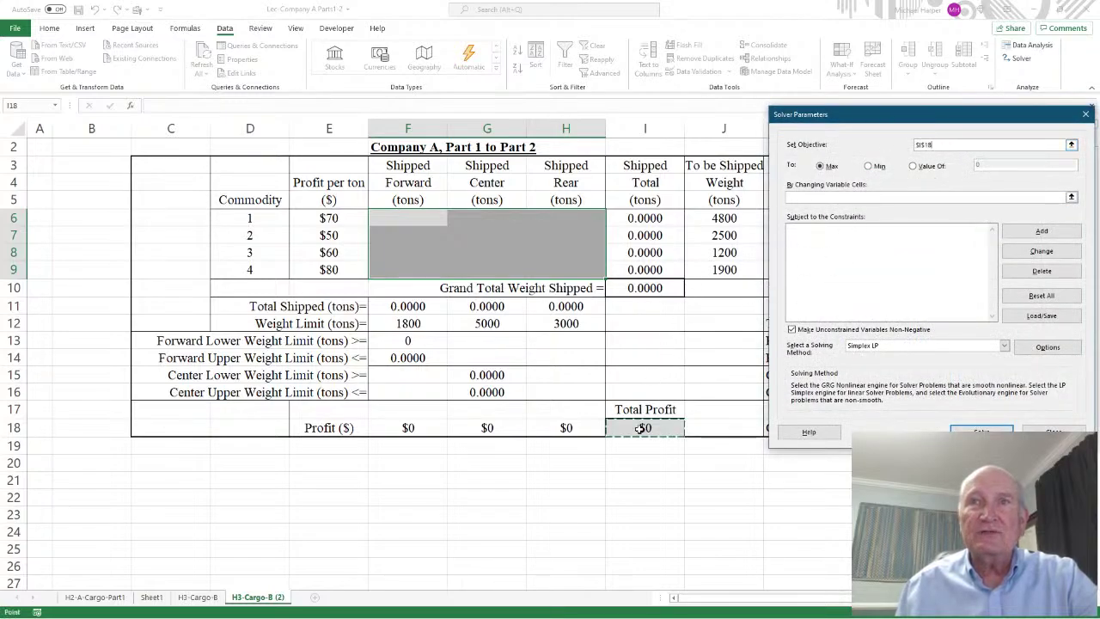
click(829, 167)
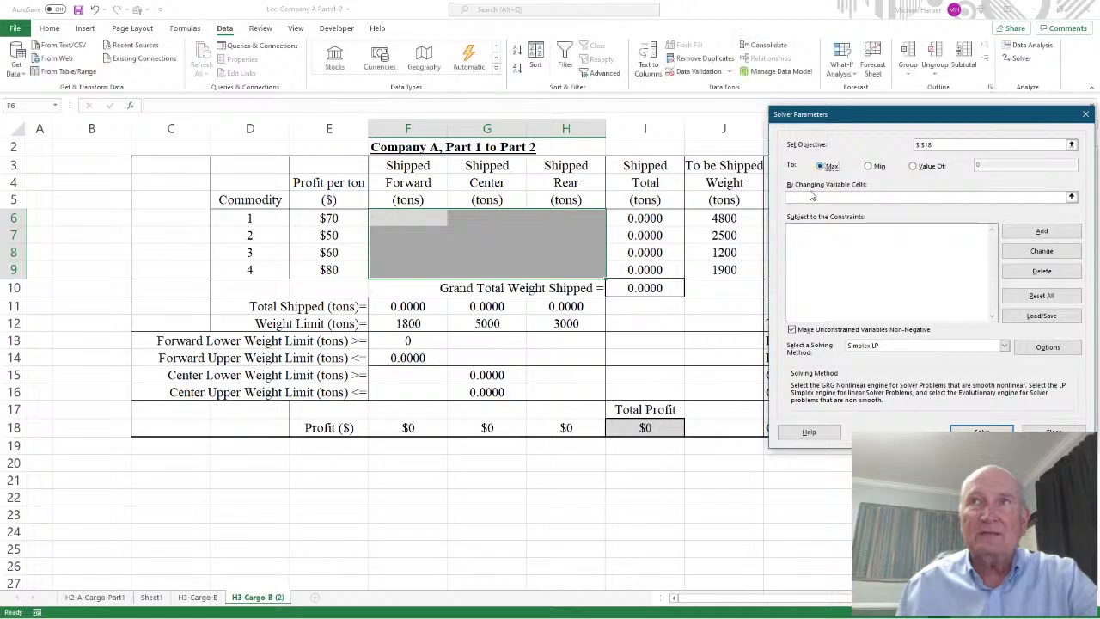
click(804, 199)
drag(412, 219, 565, 273)
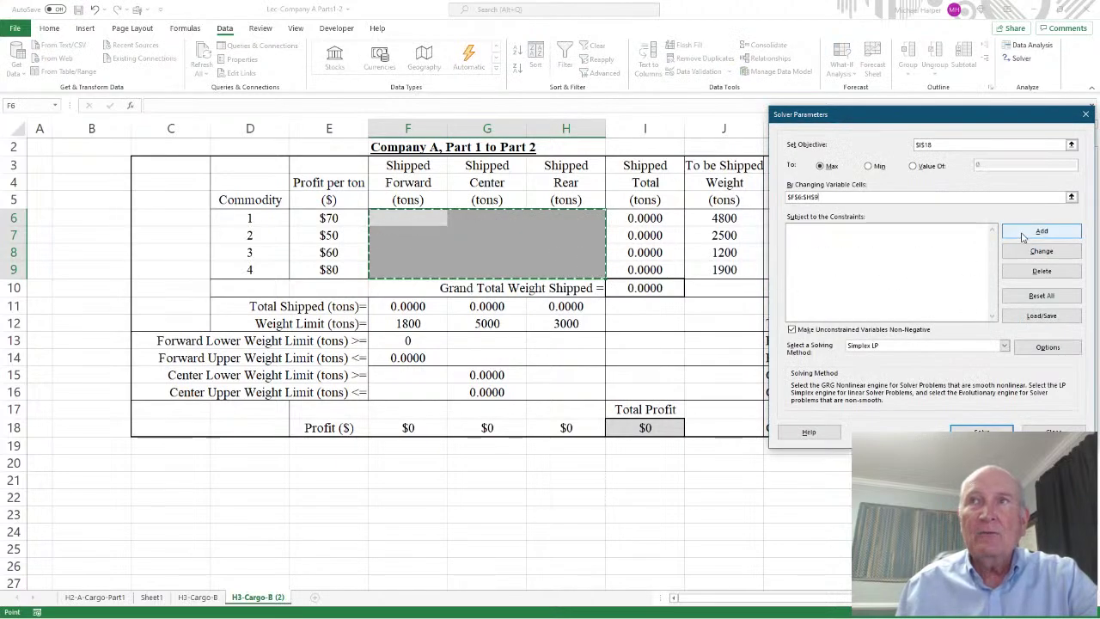
Add a Solver constraint that the commodity totals shipped I6:I9 are <= the tons to be shipped J6:J9.
click(1024, 232)
drag(646, 218, 650, 269)
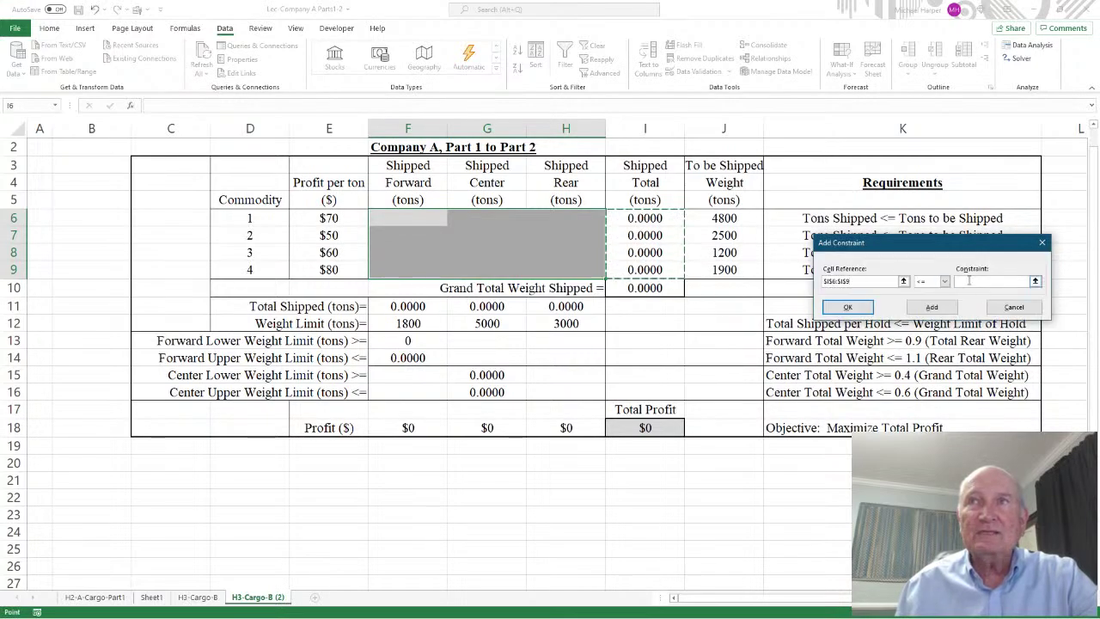
click(968, 280)
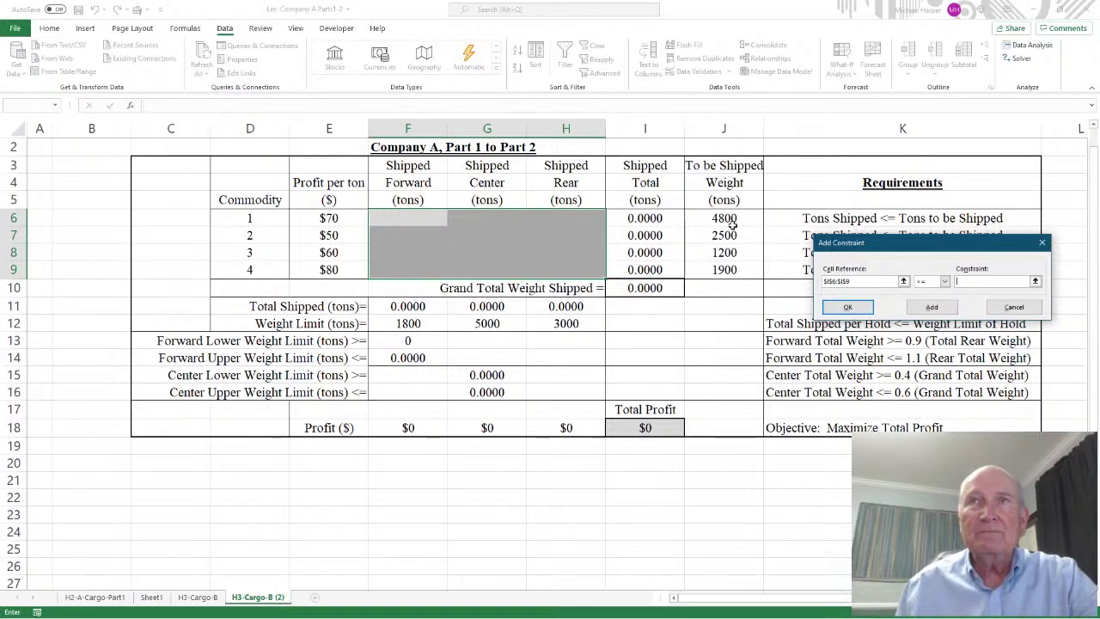
drag(724, 220, 724, 270)
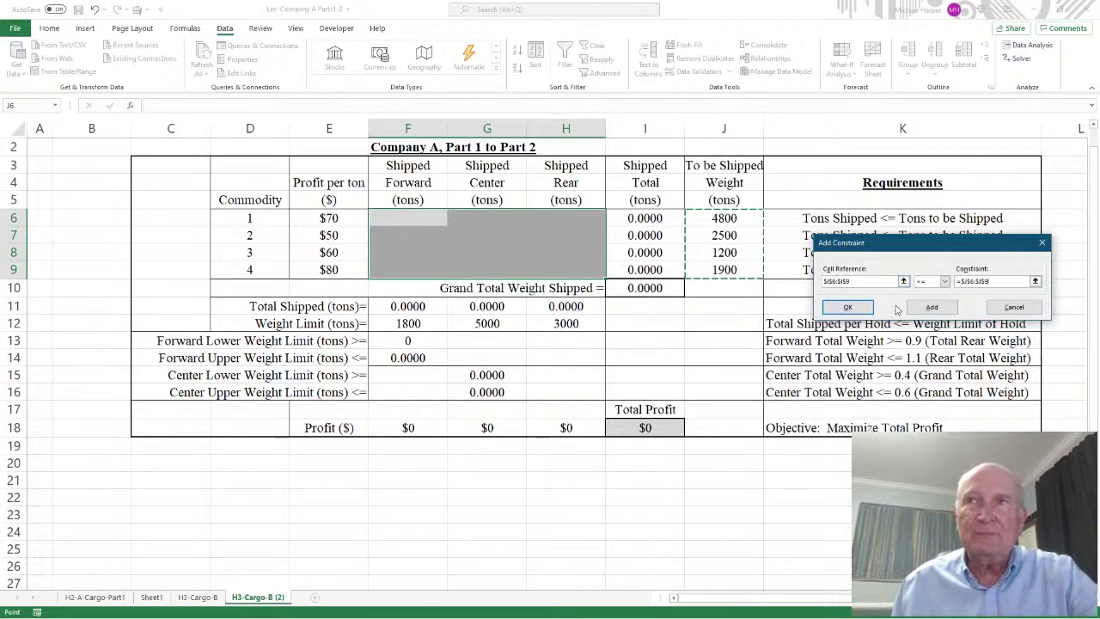
click(933, 311)
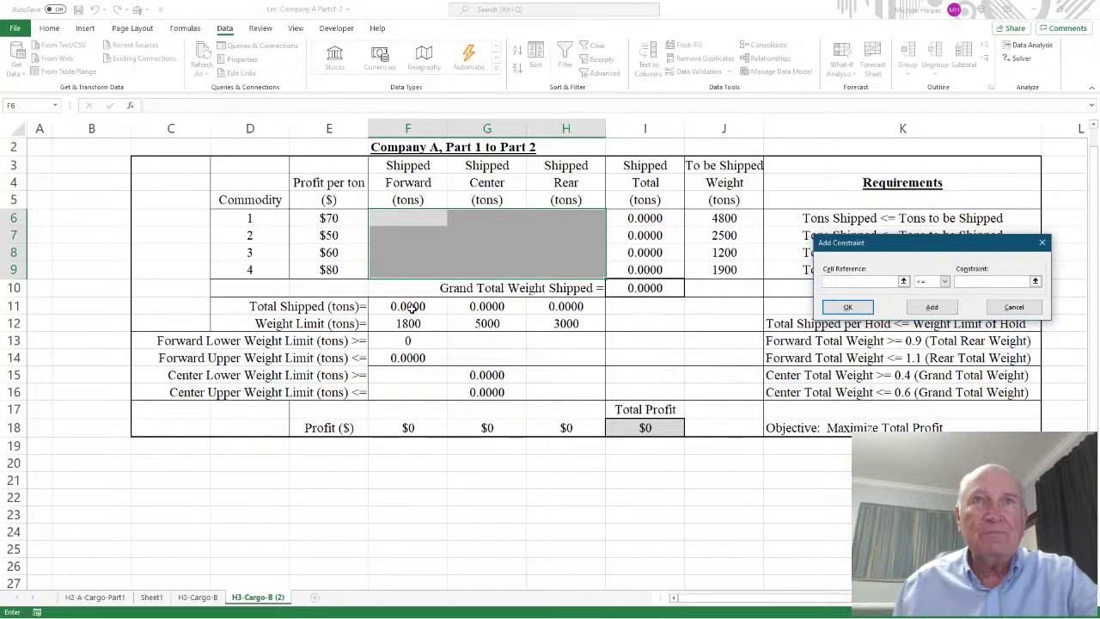
Add a Solver constraint that the total shipped per hold F11:H11 is <= the weight limits F12:H12.
drag(410, 306, 541, 306)
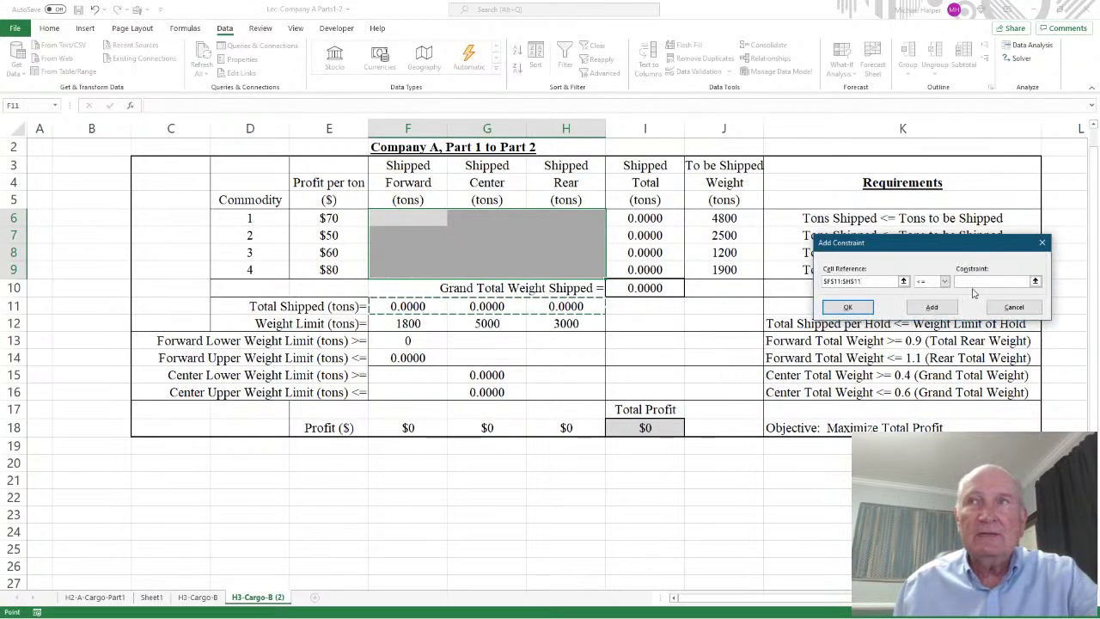
drag(424, 319, 558, 322)
click(916, 308)
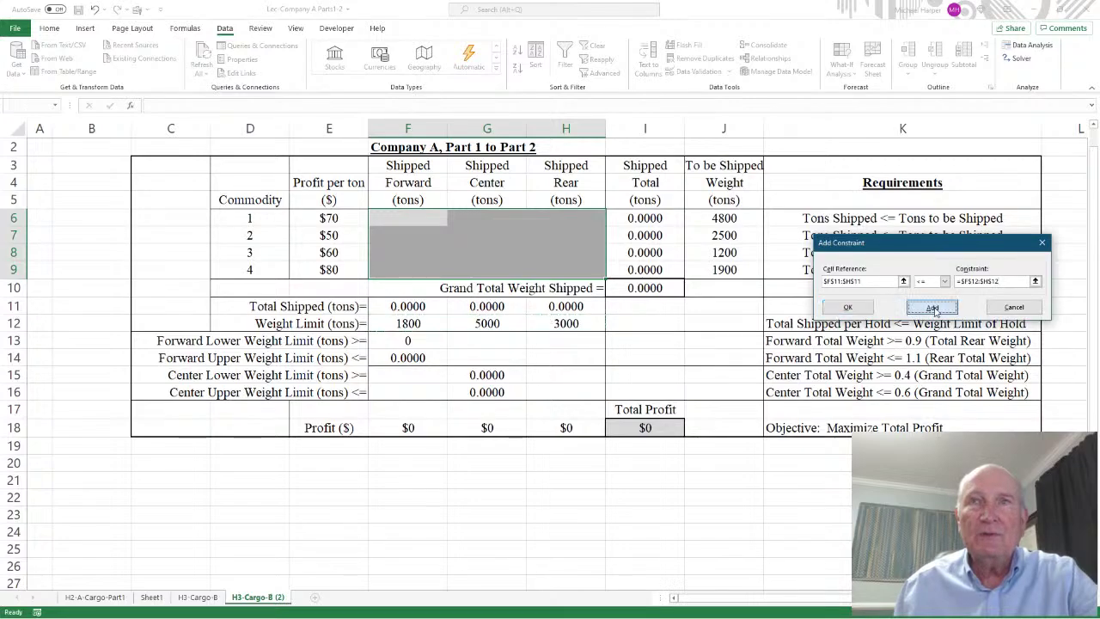
Add the forward hold constraints: F11 <= the upper weight limit F14 and F11 >= the lower weight limit F13.
click(408, 306)
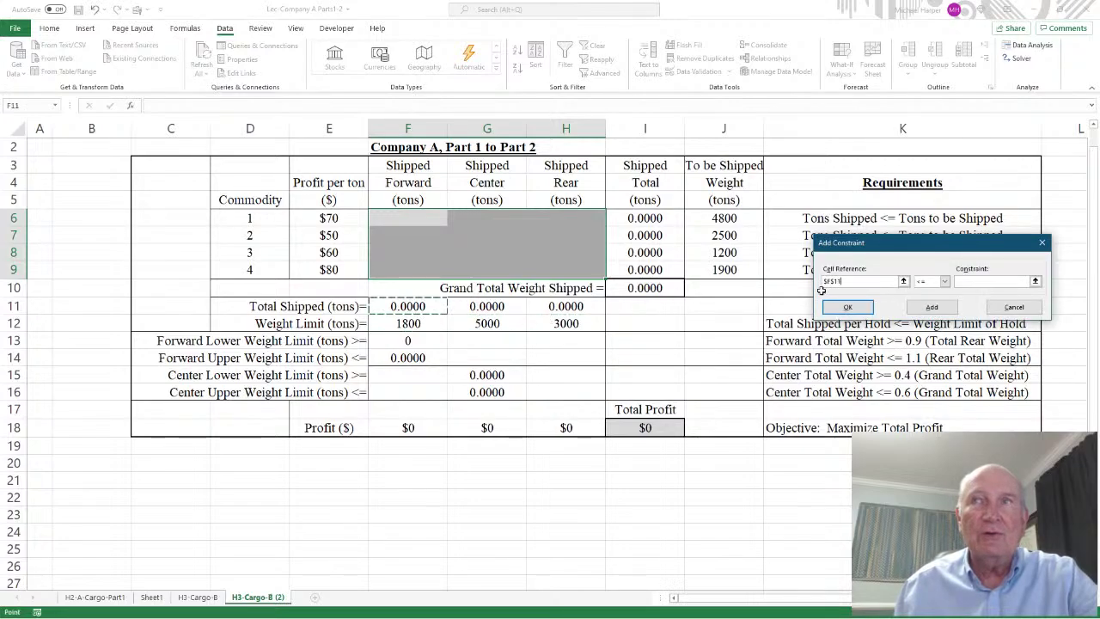
click(404, 357)
click(932, 308)
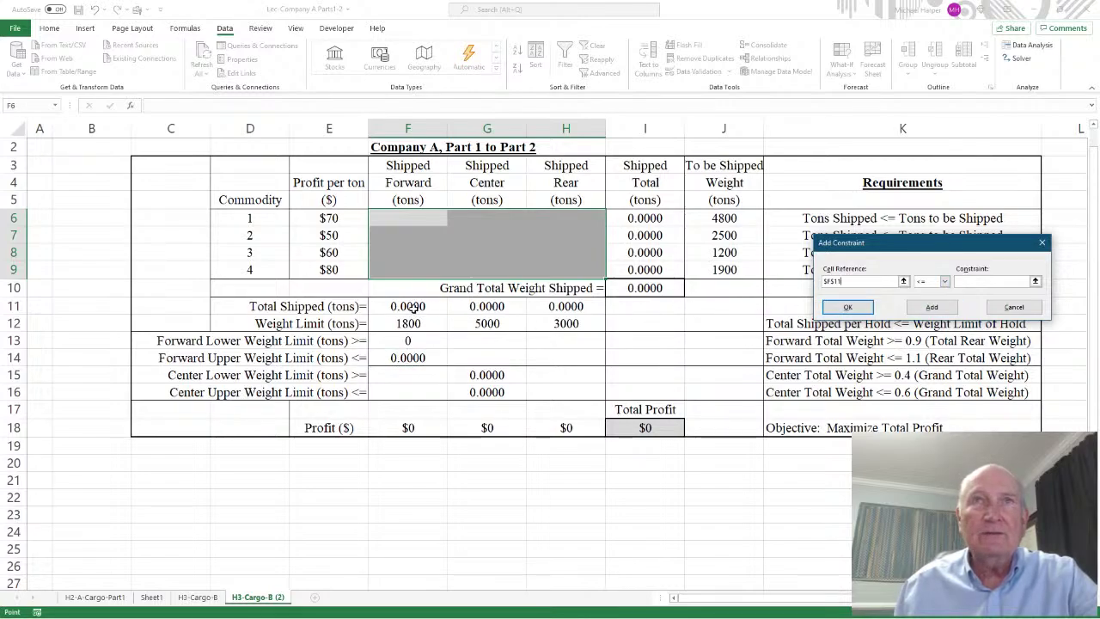
click(944, 282)
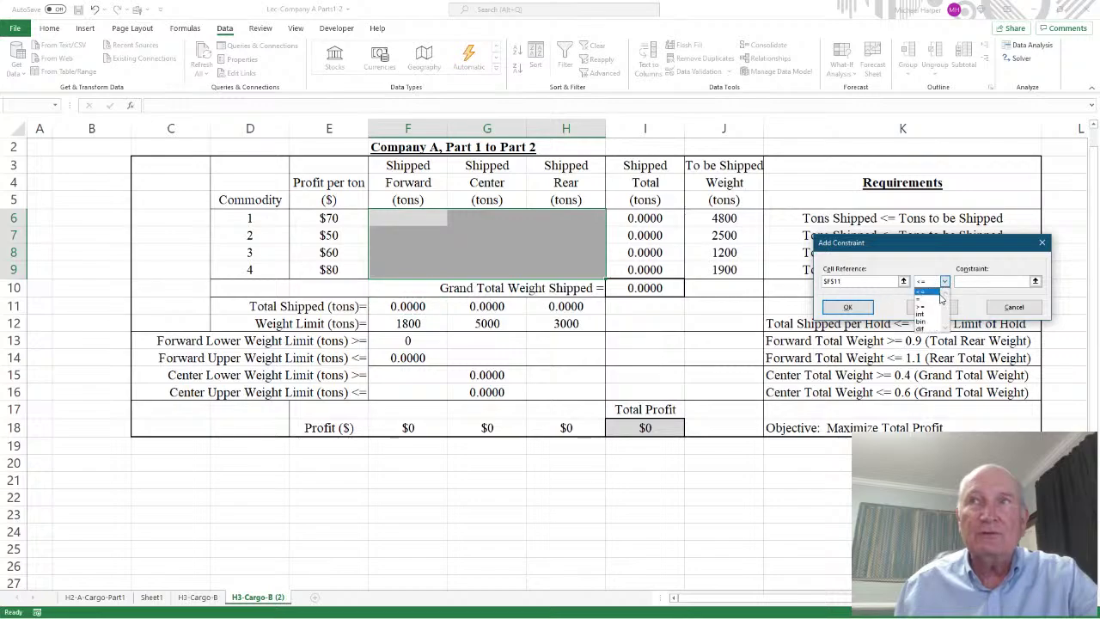
click(922, 306)
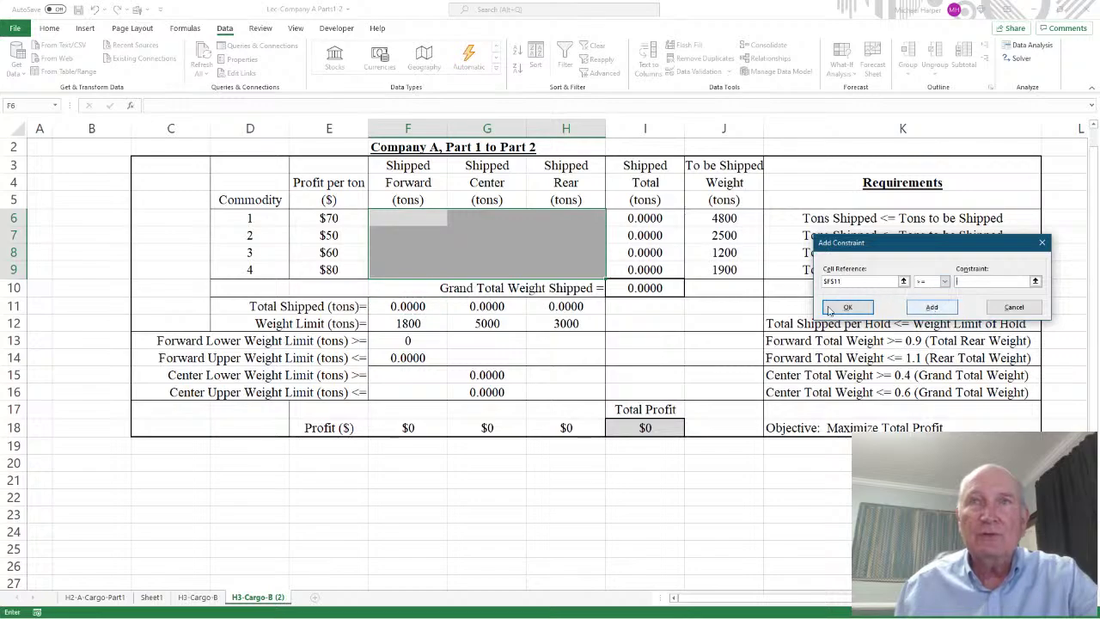
click(410, 341)
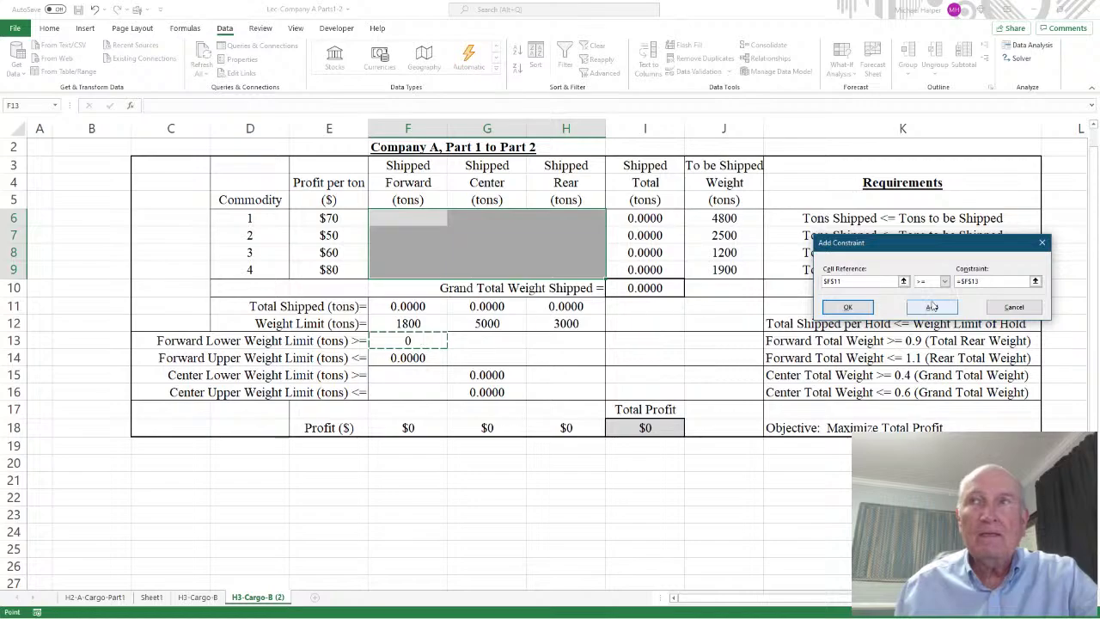
click(931, 307)
Add the center hold constraints G11 <= the upper limit G16 and G11 >= the lower limit G15, finishing the constraint entry.
click(491, 305)
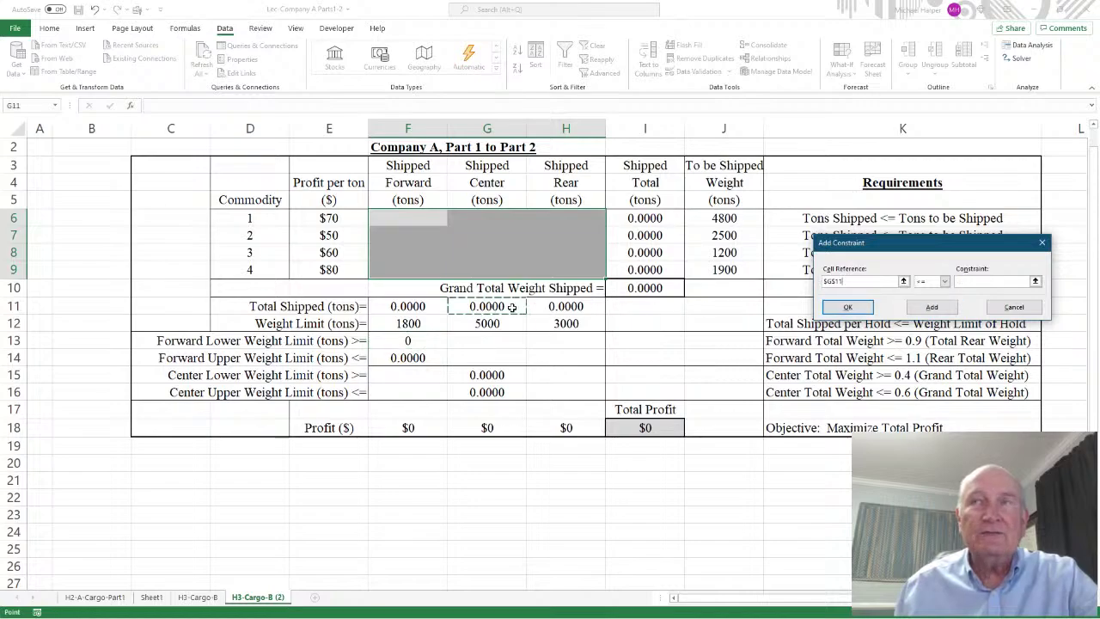
click(978, 283)
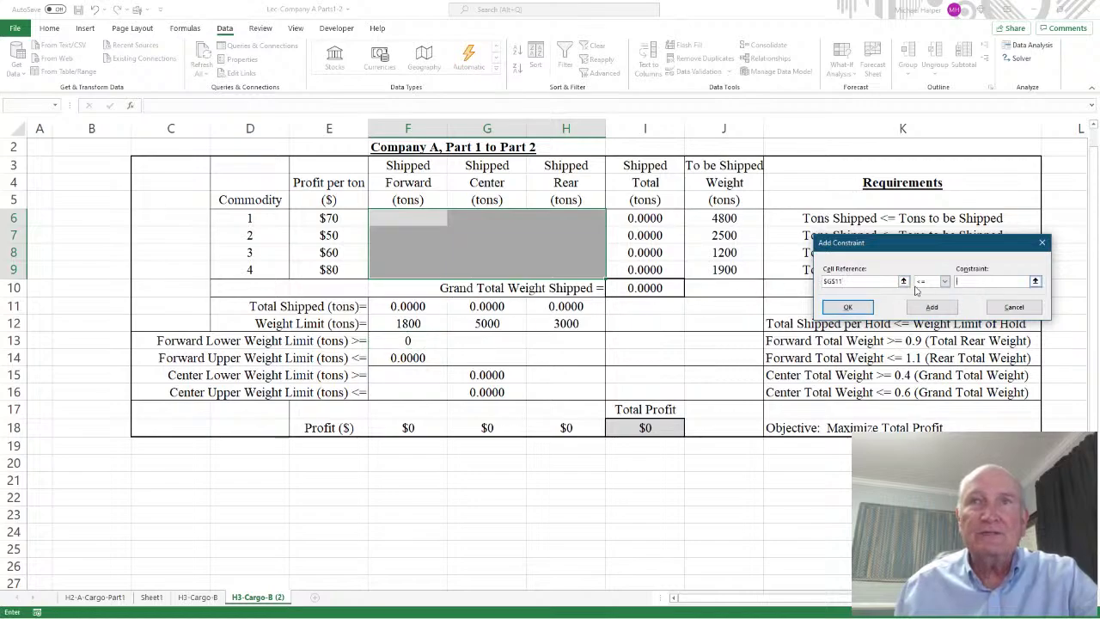
click(491, 392)
click(932, 307)
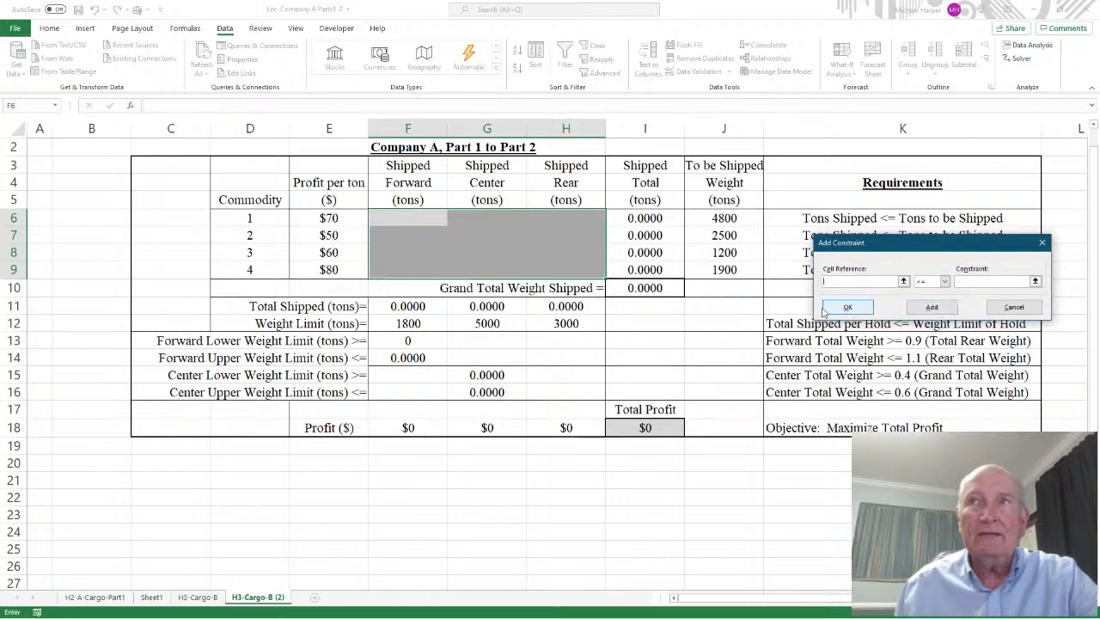
click(487, 307)
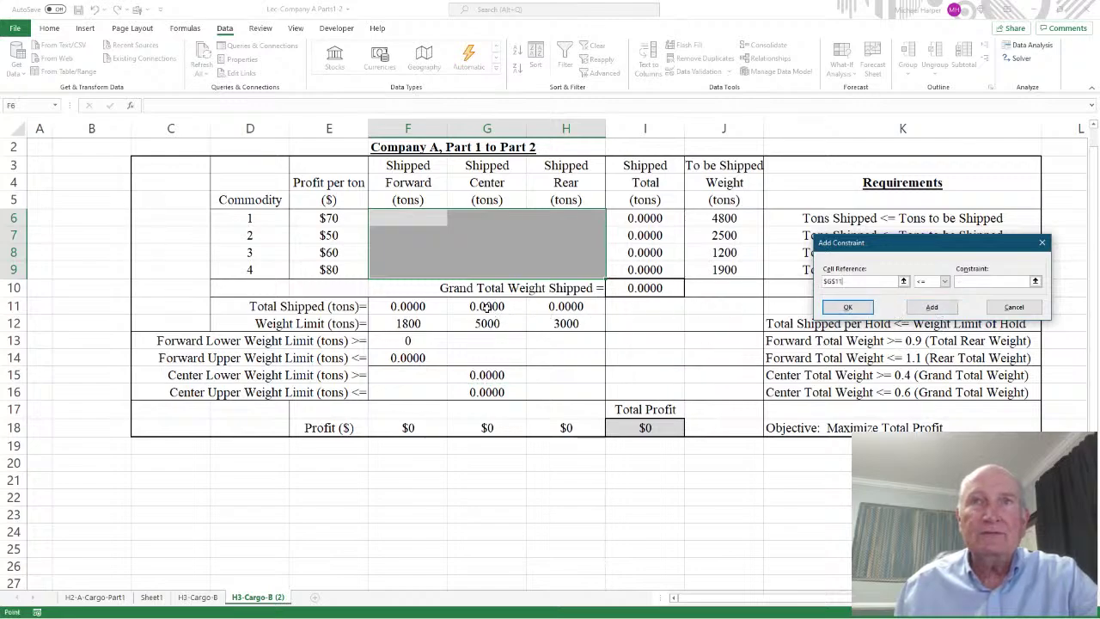
click(945, 282)
click(926, 305)
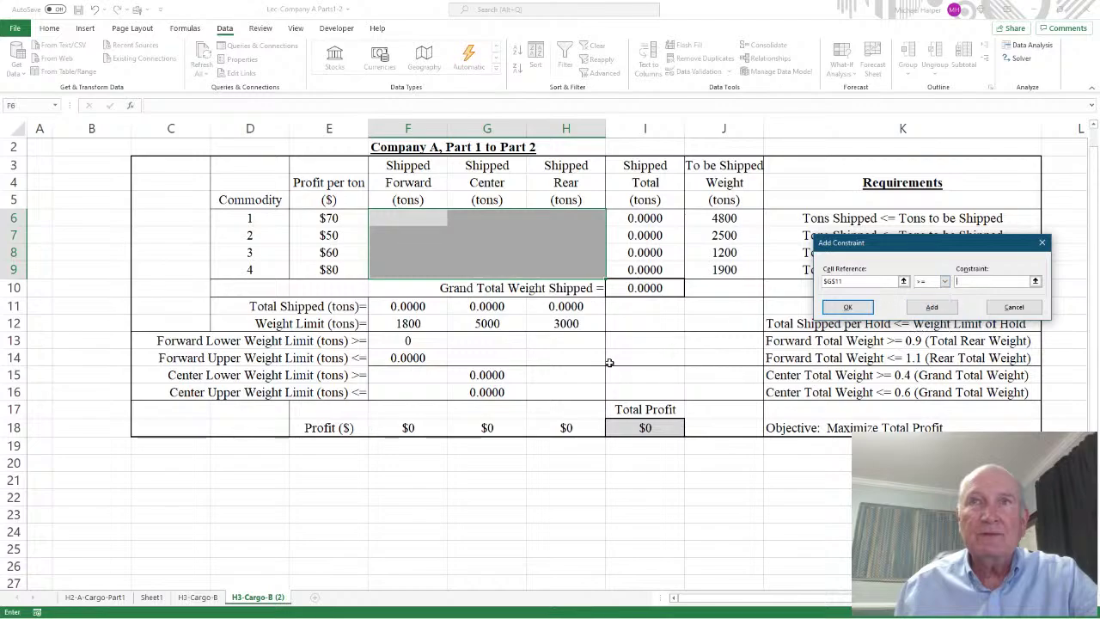
click(490, 376)
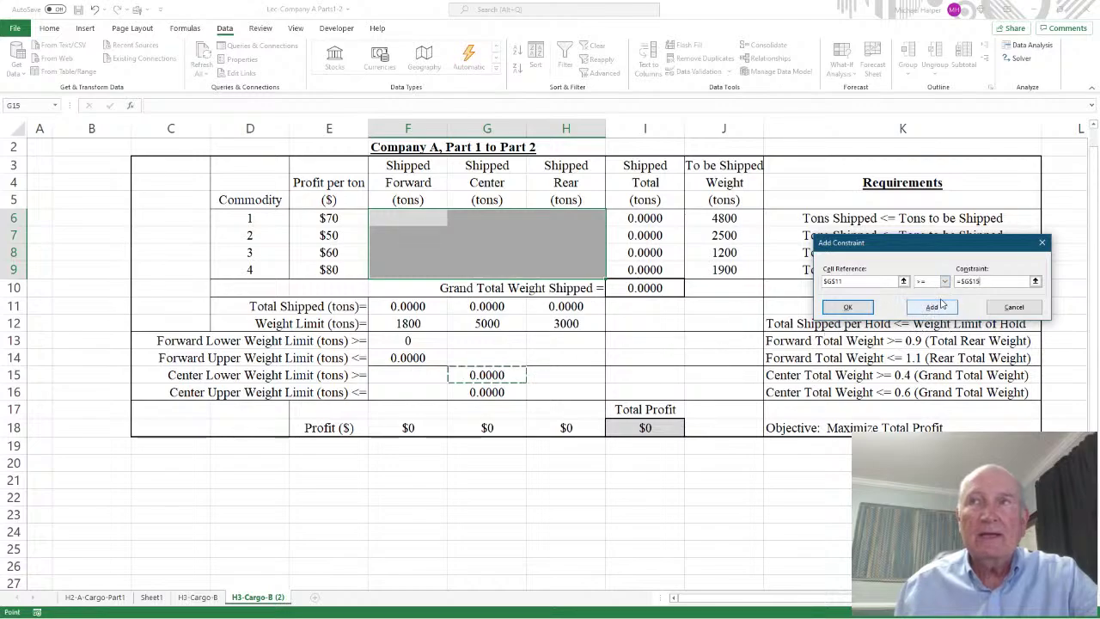
click(848, 308)
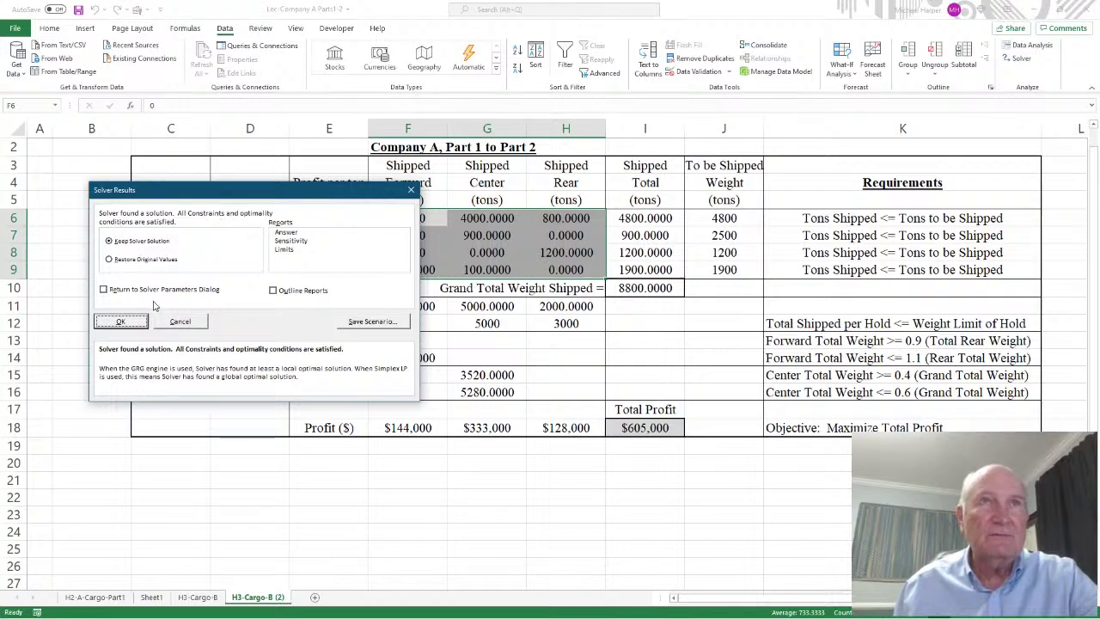
Solve the model, keep the Solver solution, and select the forward hold shipments F6:F9.
click(122, 321)
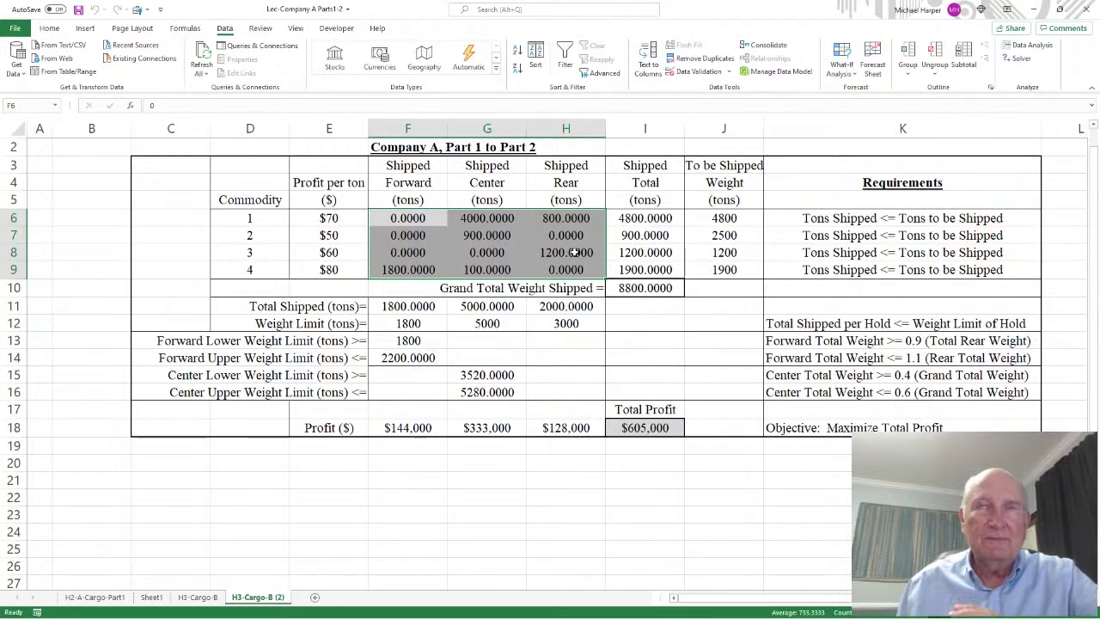
click(408, 222)
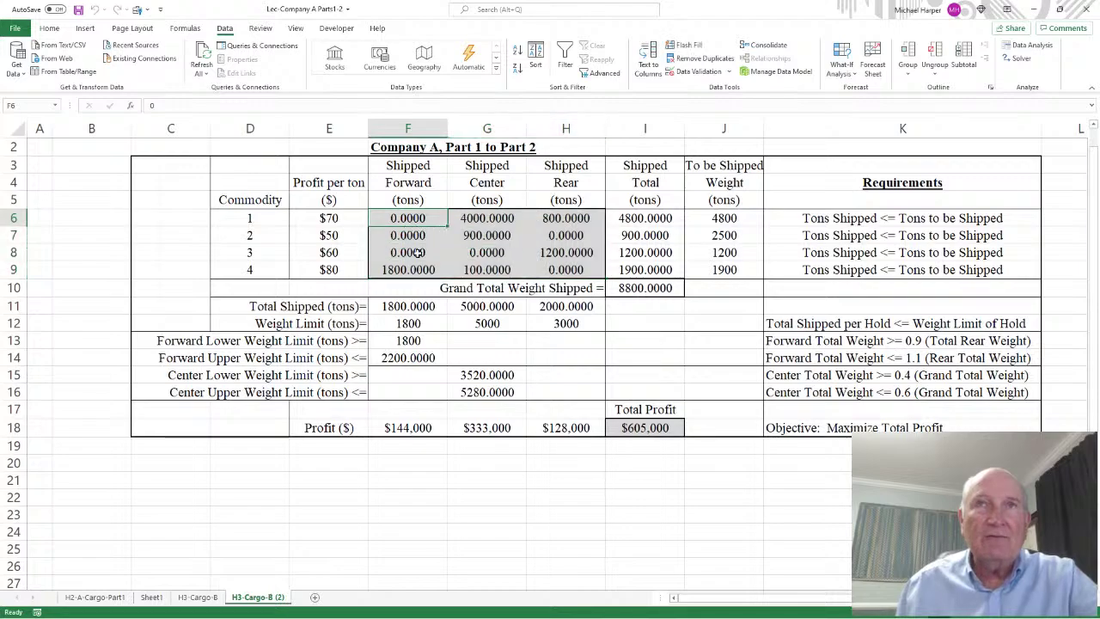
drag(403, 218, 397, 267)
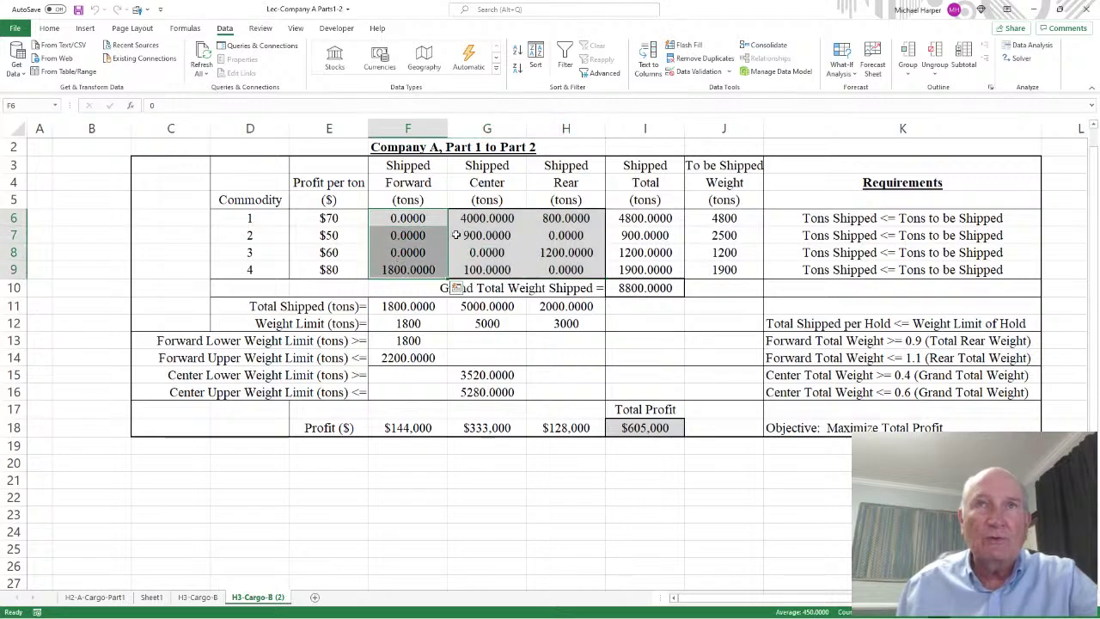
Review the tons of each commodity shipped in the forward, center and rear holds in F6:H9.
drag(479, 219, 481, 272)
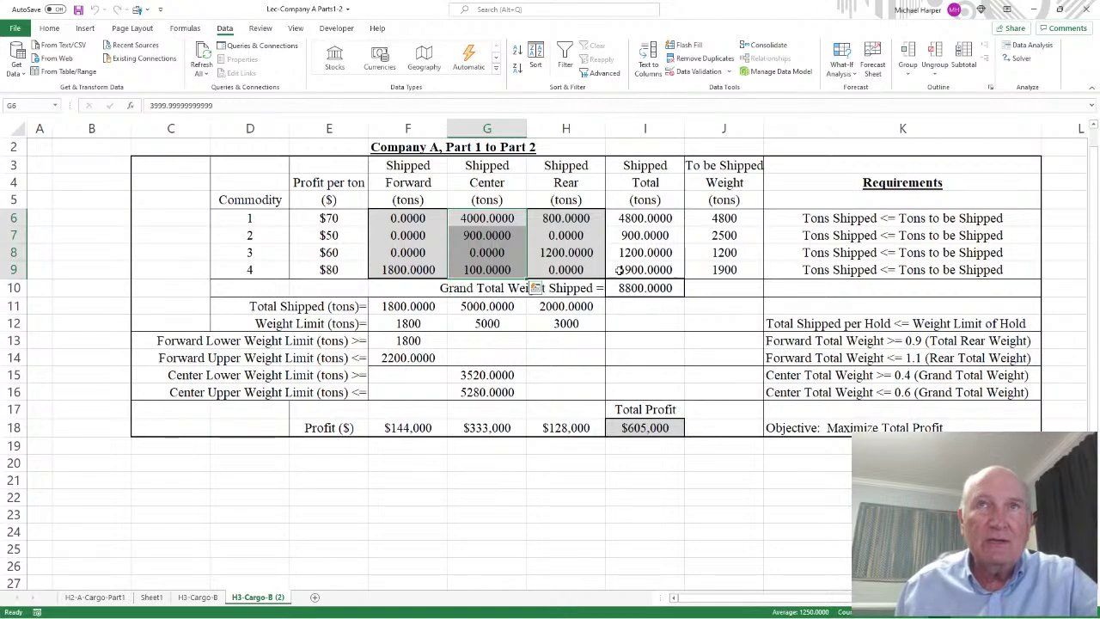
drag(563, 218, 563, 269)
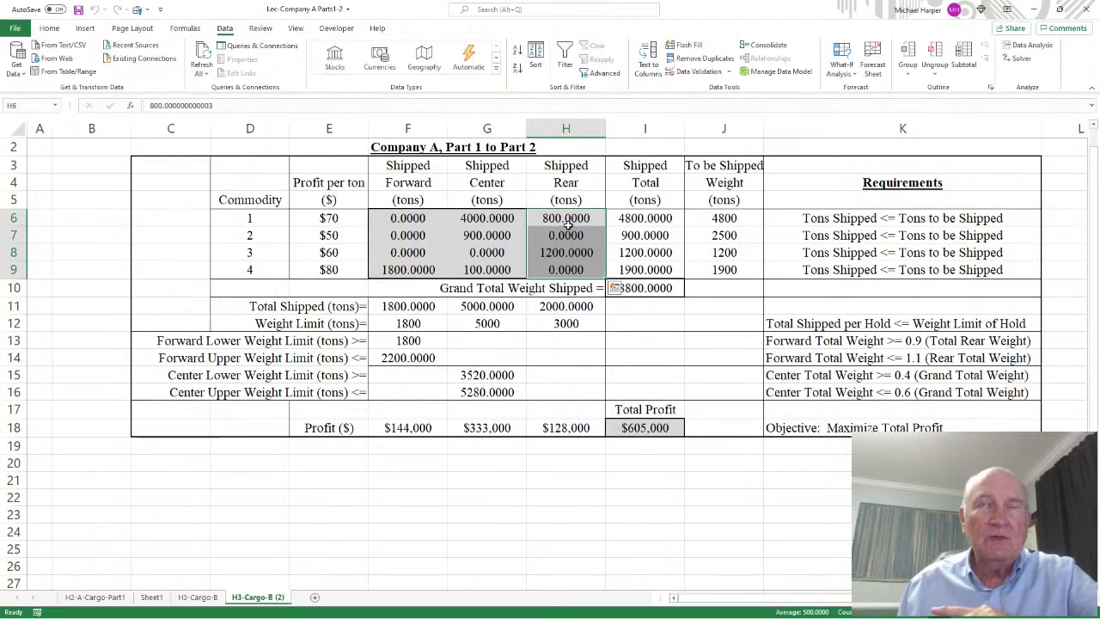
drag(255, 215, 255, 267)
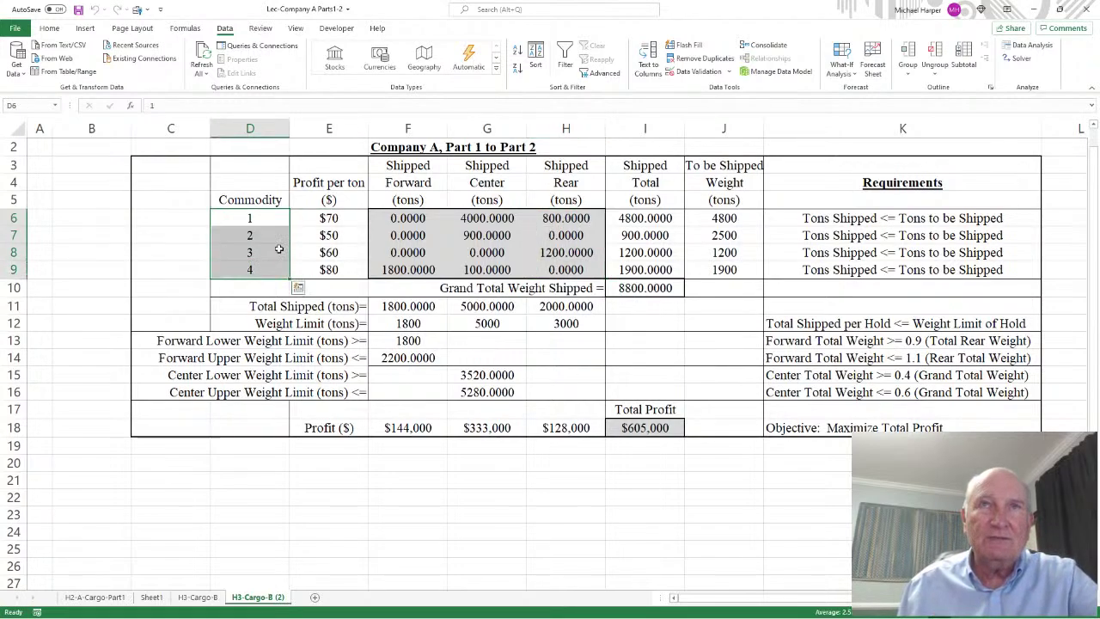
drag(404, 168, 554, 271)
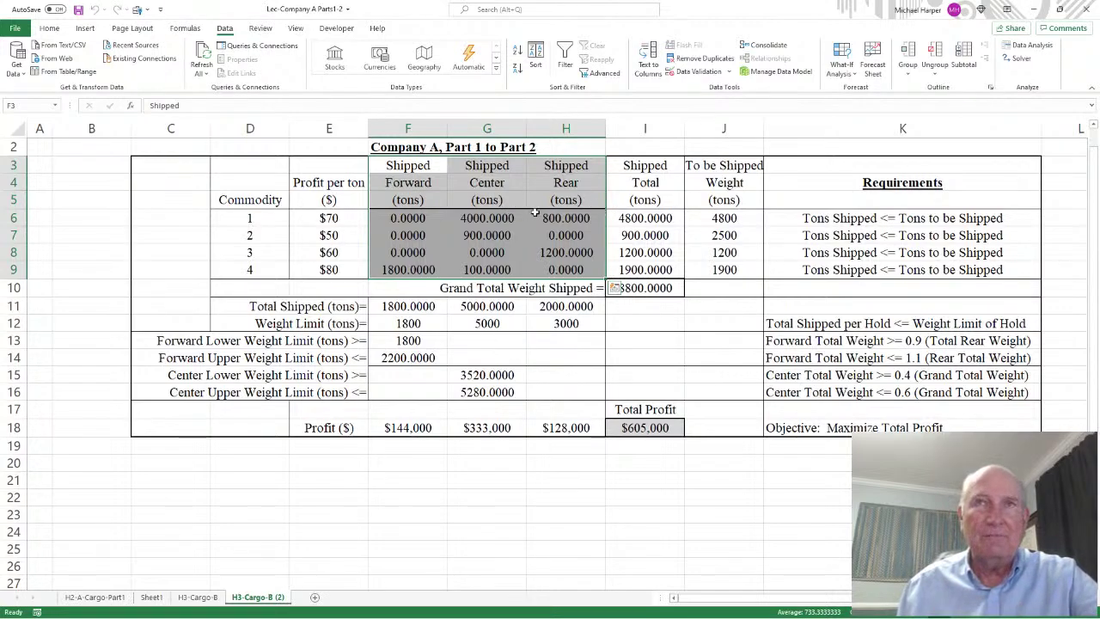
click(488, 237)
drag(404, 217, 553, 264)
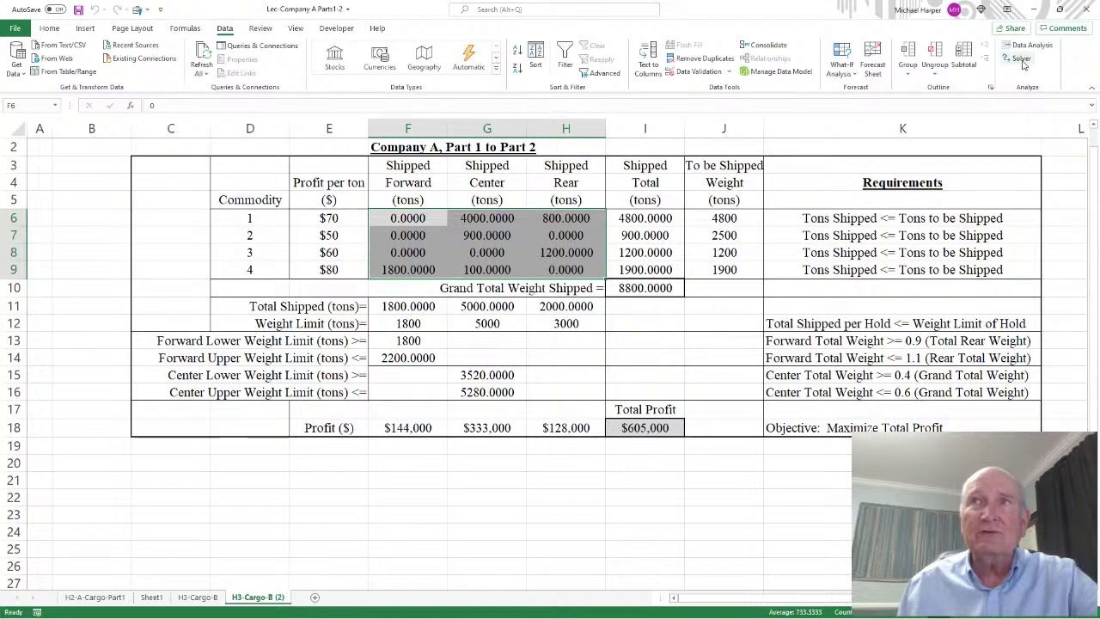
Copy the hold names Forward, Center and Rear from F4:H4 to F19:H19 below the profit row.
click(427, 444)
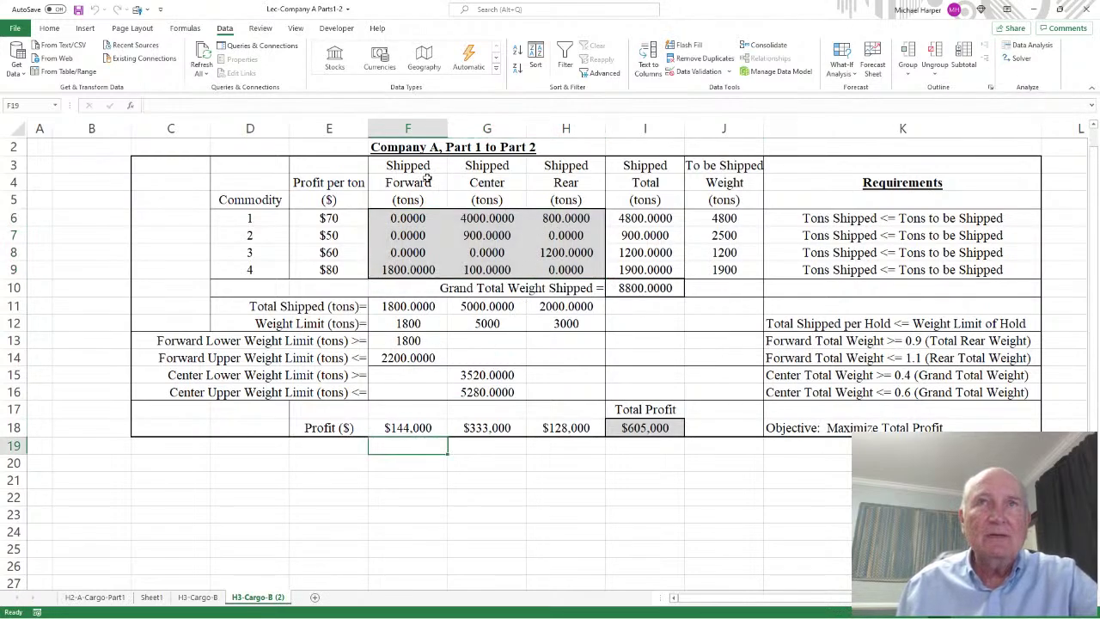
drag(427, 178, 544, 183)
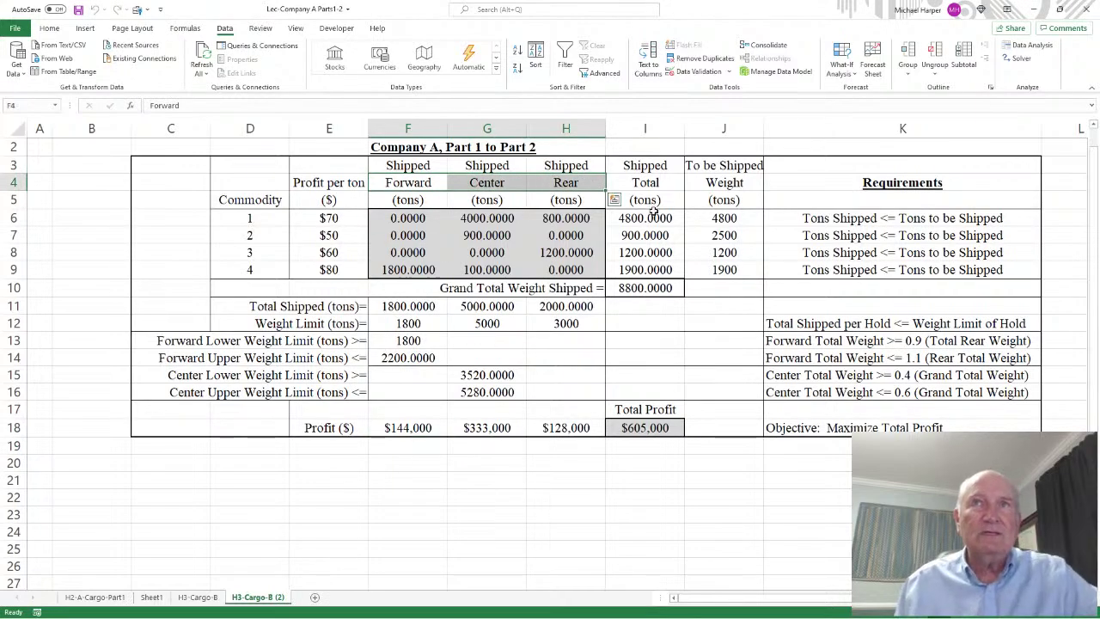
key(ctrl+c)
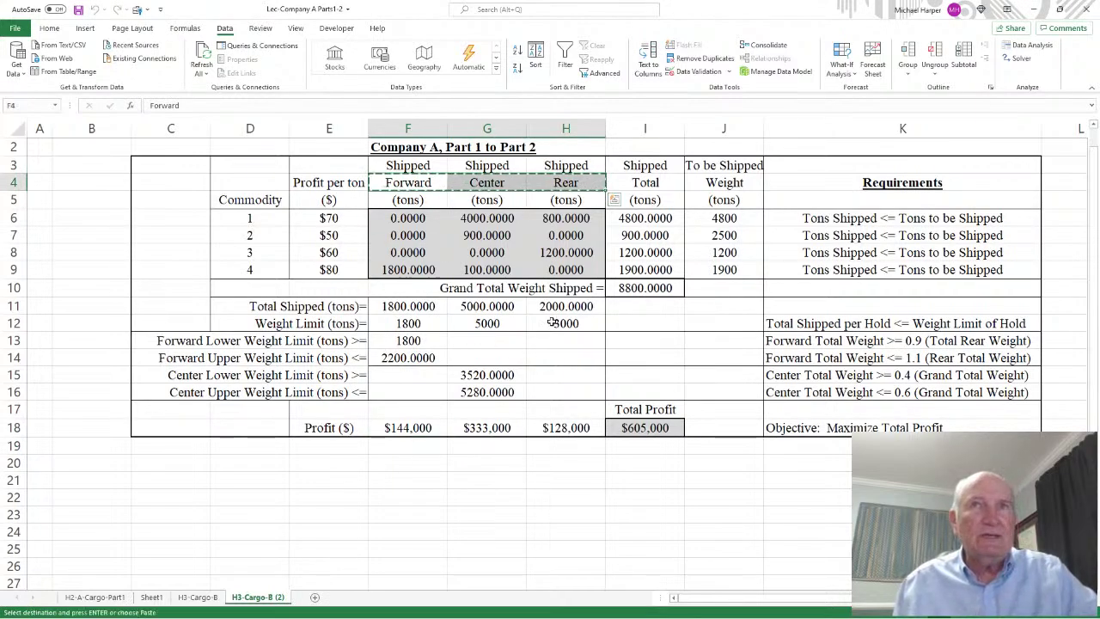
click(412, 443)
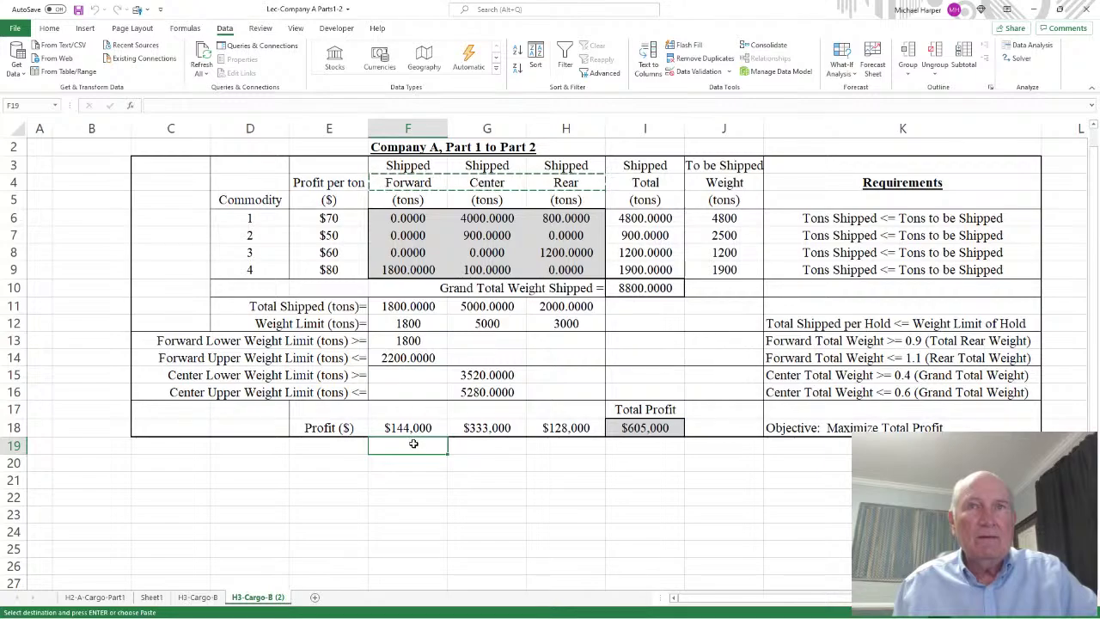
key(ctrl+v)
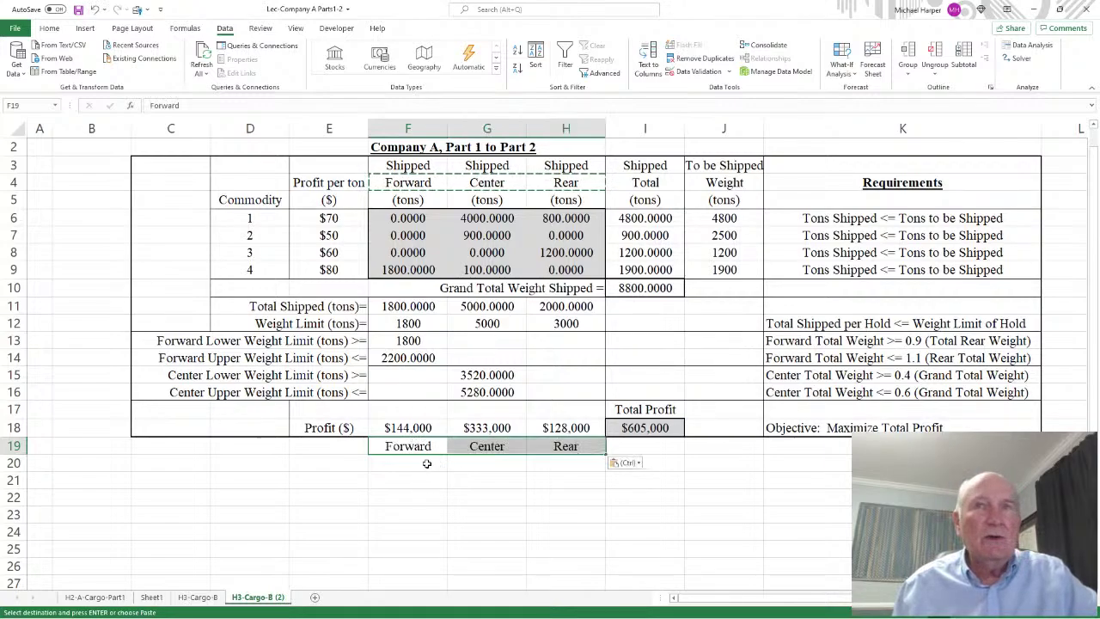
Enter the heading Max in F20 and Shipped in F21 under the Forward label.
click(424, 464)
text(Max)
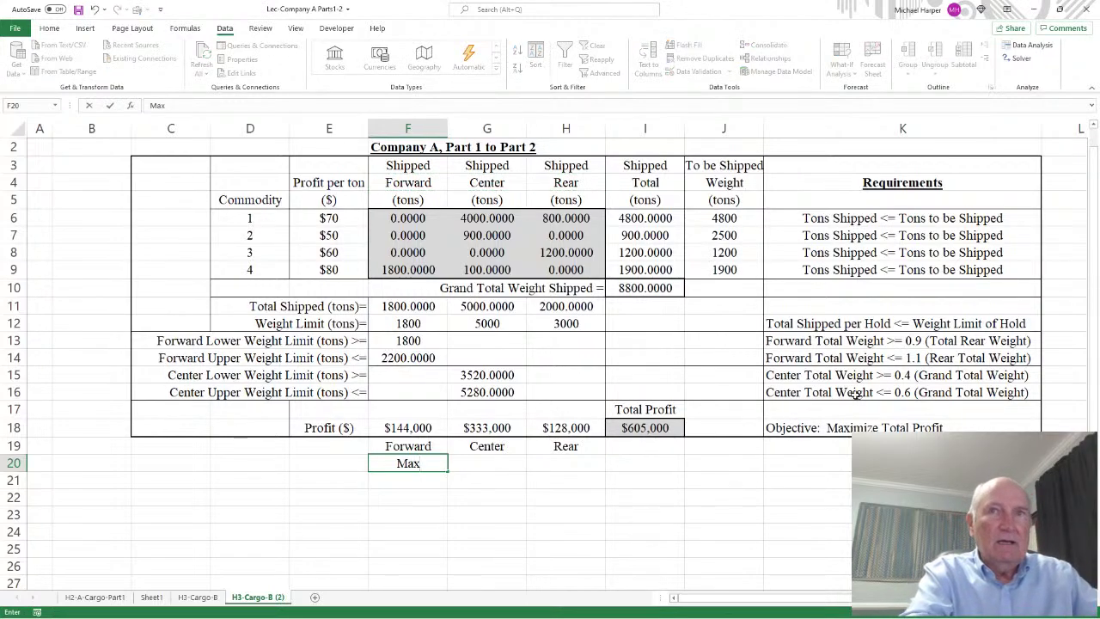
key(Return)
text(S)
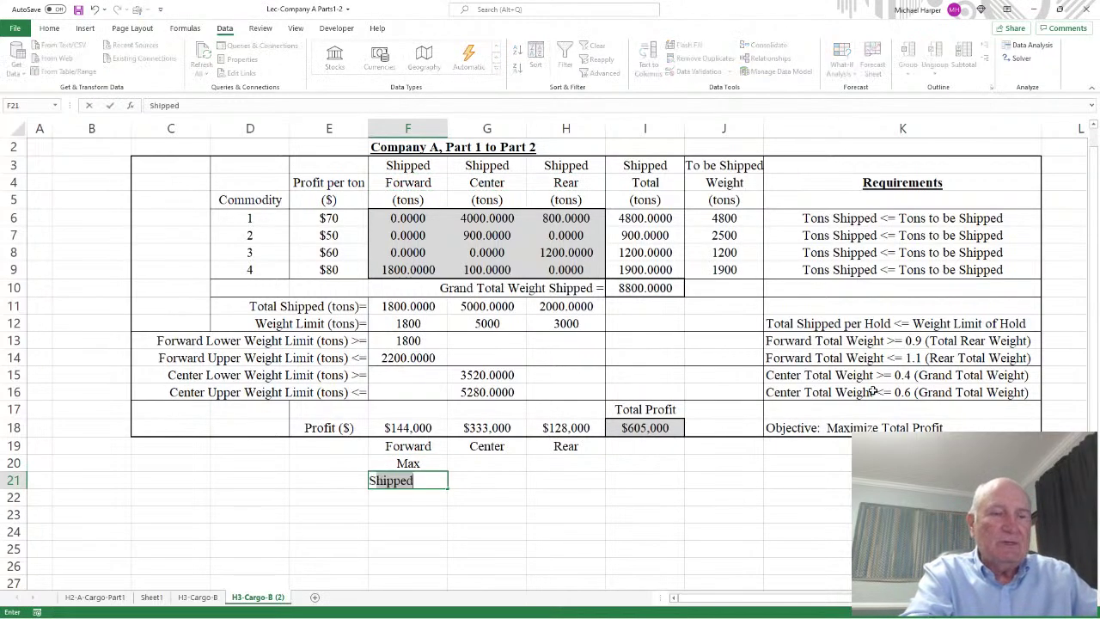
text(hipped)
key(Return)
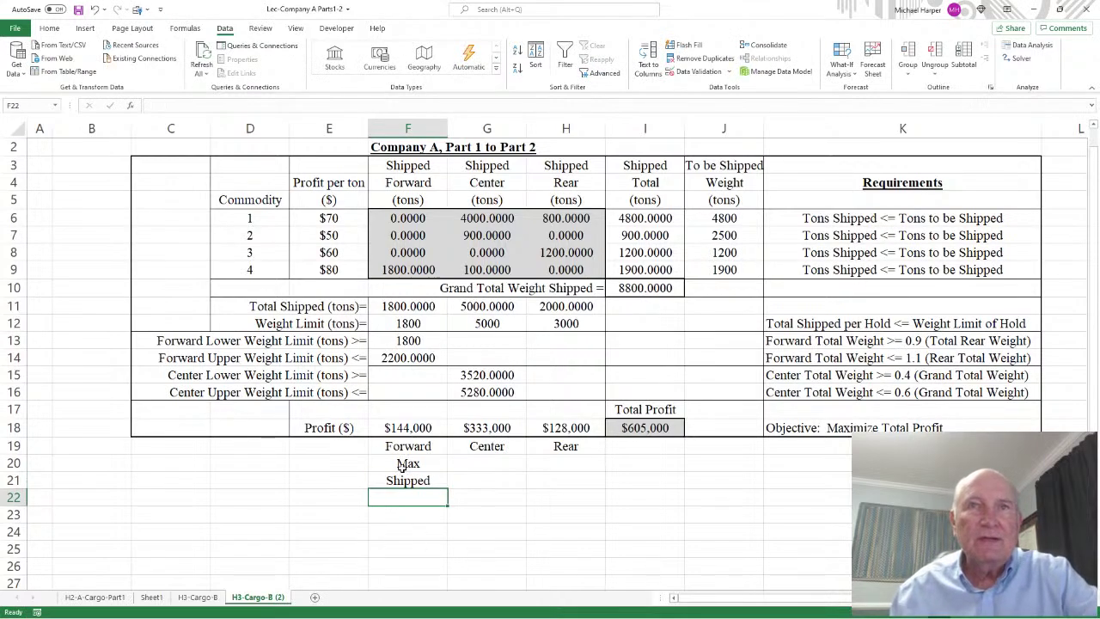
Copy the Max Shipped heading from F20:F21 to the Center and Rear columns, G20:G21 and H20:H21.
mouse_move(400, 467)
mouse_down()
mouse_move(404, 497)
mouse_move(407, 481)
mouse_up()
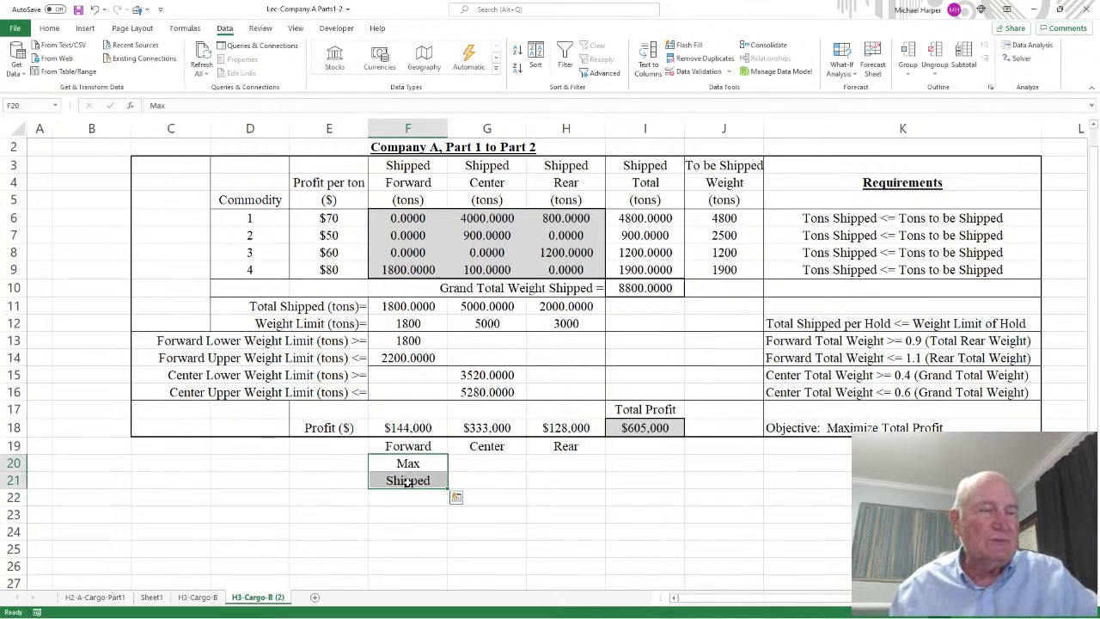
key(ctrl+c)
click(486, 463)
key(ctrl+v)
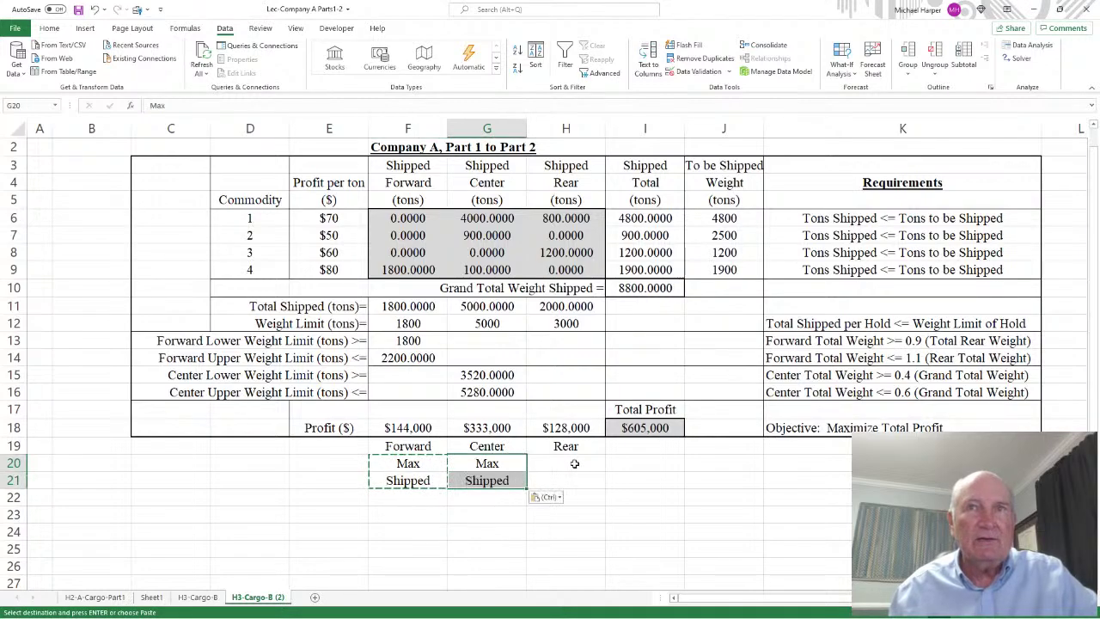
click(574, 463)
key(ctrl+v)
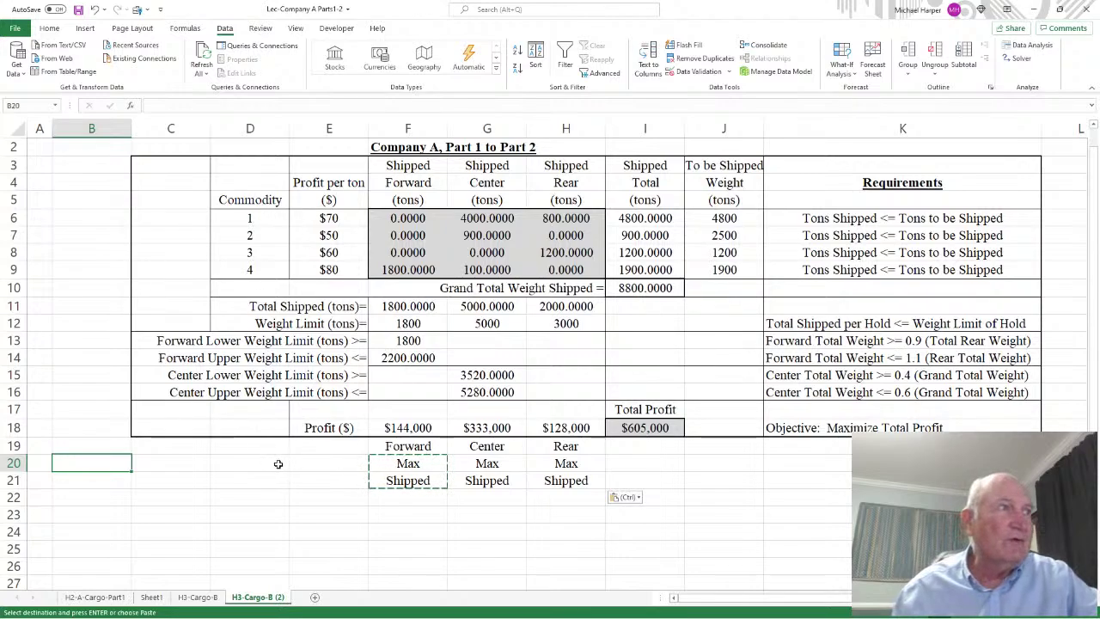
Copy the hold names from F19:H19 to C21:E21 as headings for a new table.
drag(397, 447, 550, 446)
key(ctrl+c)
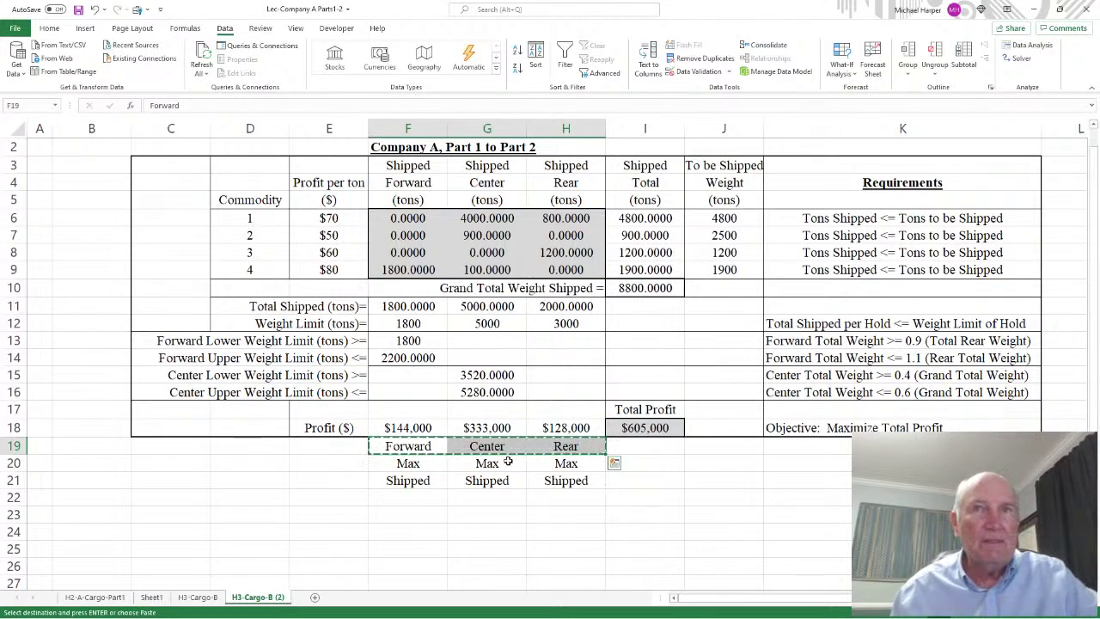
click(181, 479)
key(ctrl+v)
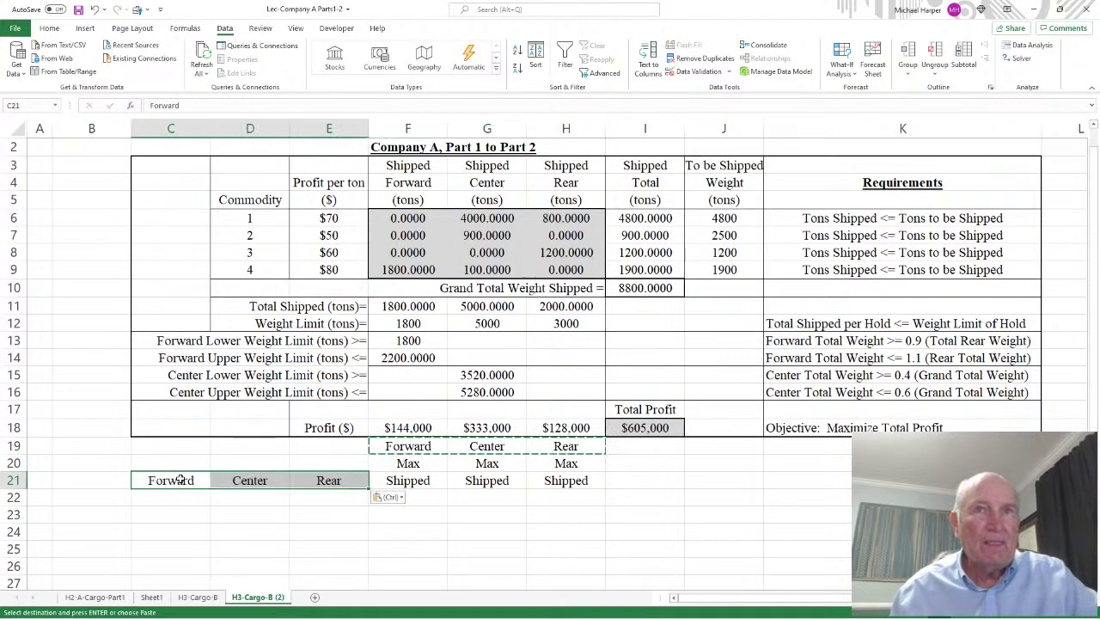
Copy the Commodity heading and numbers 1 to 4 from D5:D9 to B21:B25 as row labels.
drag(258, 203, 254, 271)
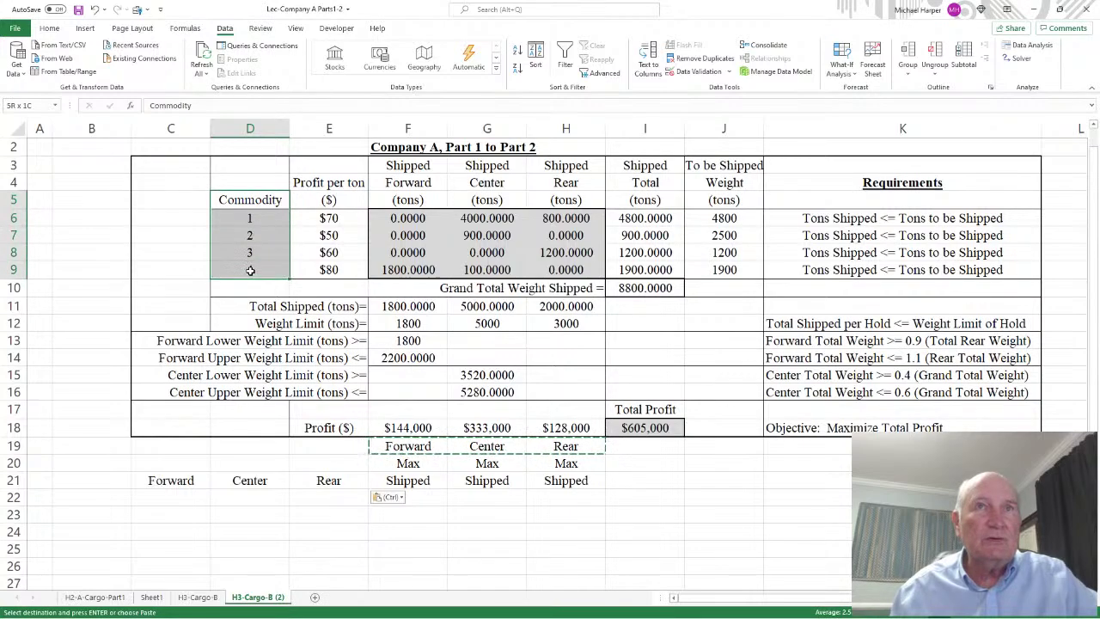
key(ctrl+c)
click(107, 479)
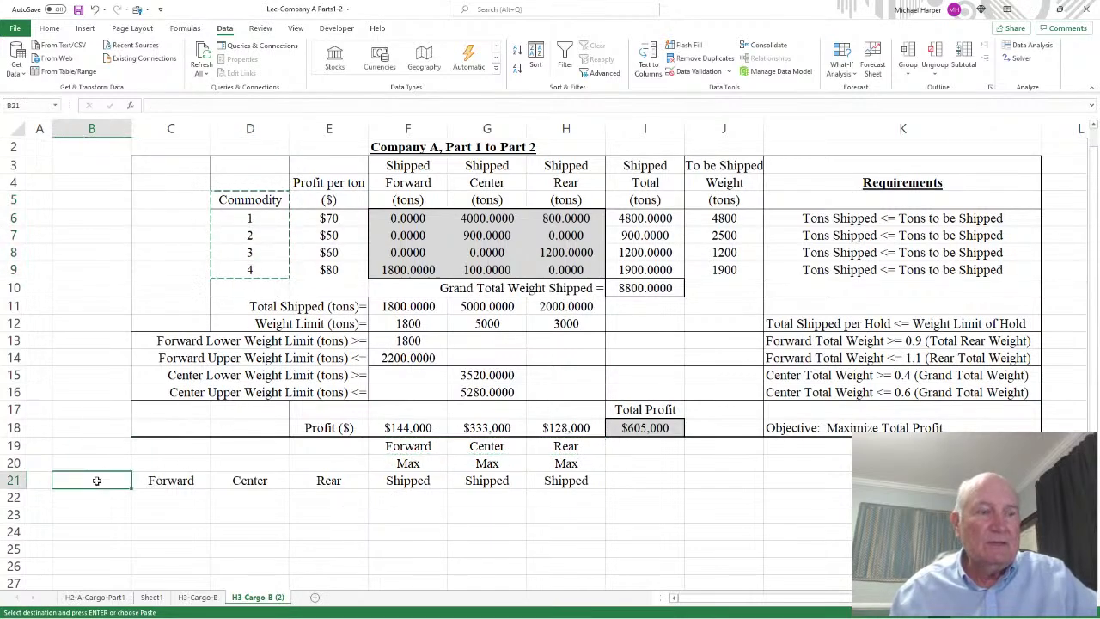
key(ctrl+v)
Format the empty cells C22:E25 with an outside border and gray fill.
drag(185, 503, 313, 547)
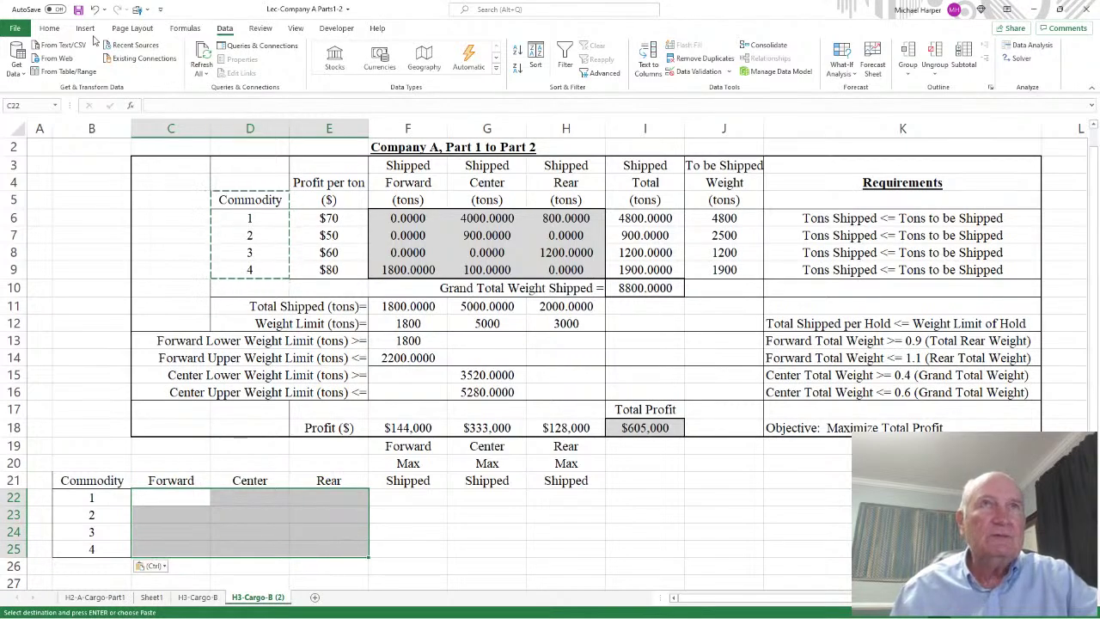
click(49, 29)
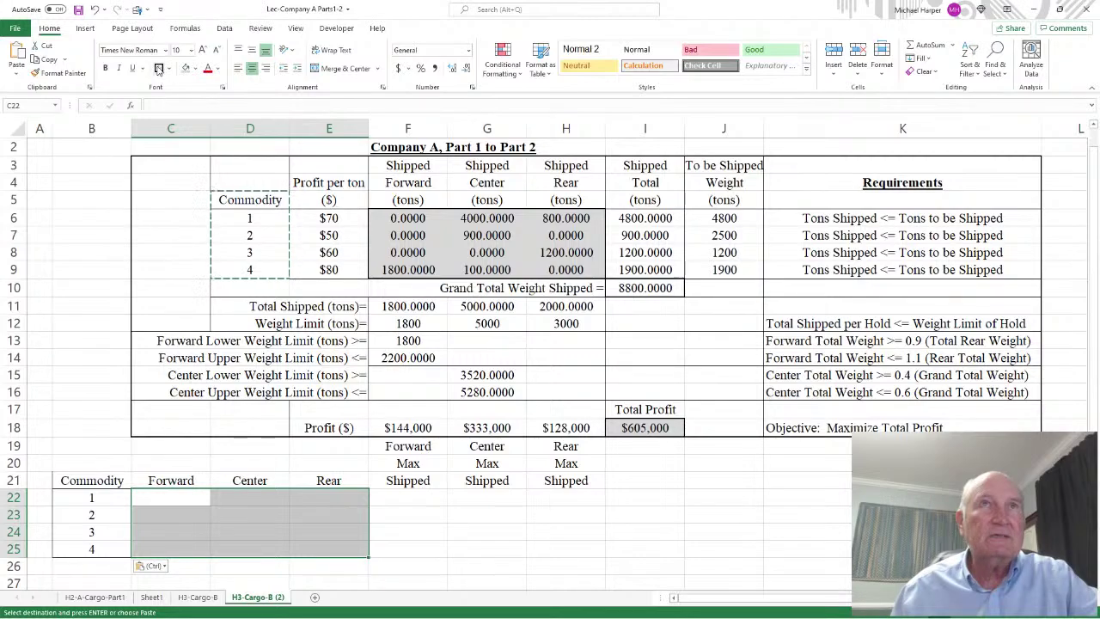
click(158, 68)
click(186, 68)
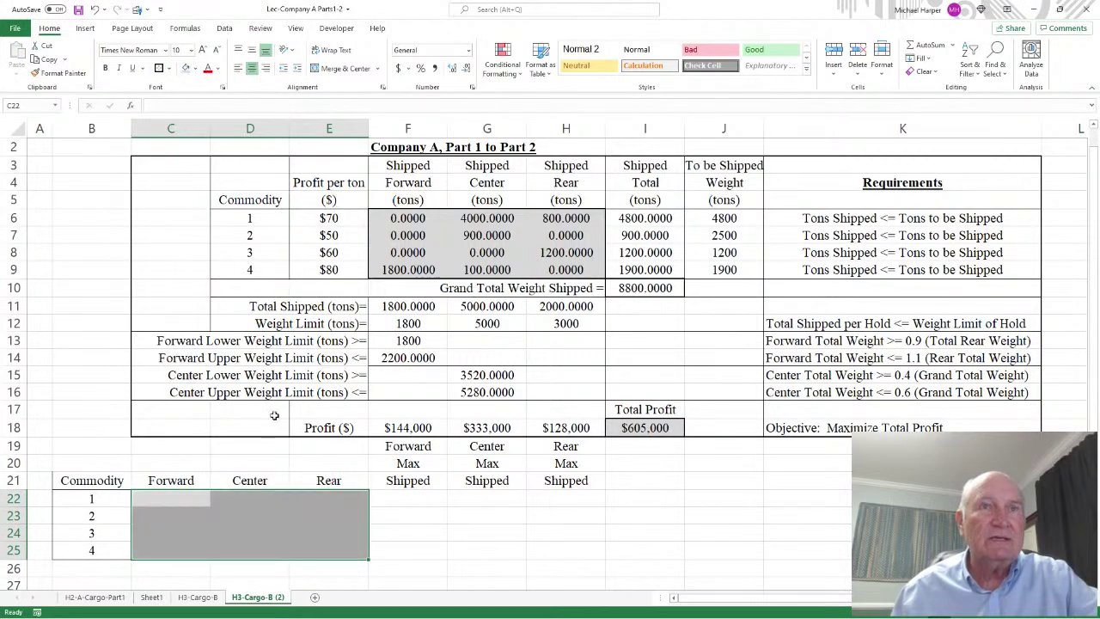
Enter the heading Binary in C20, D20 and E20 above the Forward, Center and Rear labels.
click(184, 463)
text(Binary)
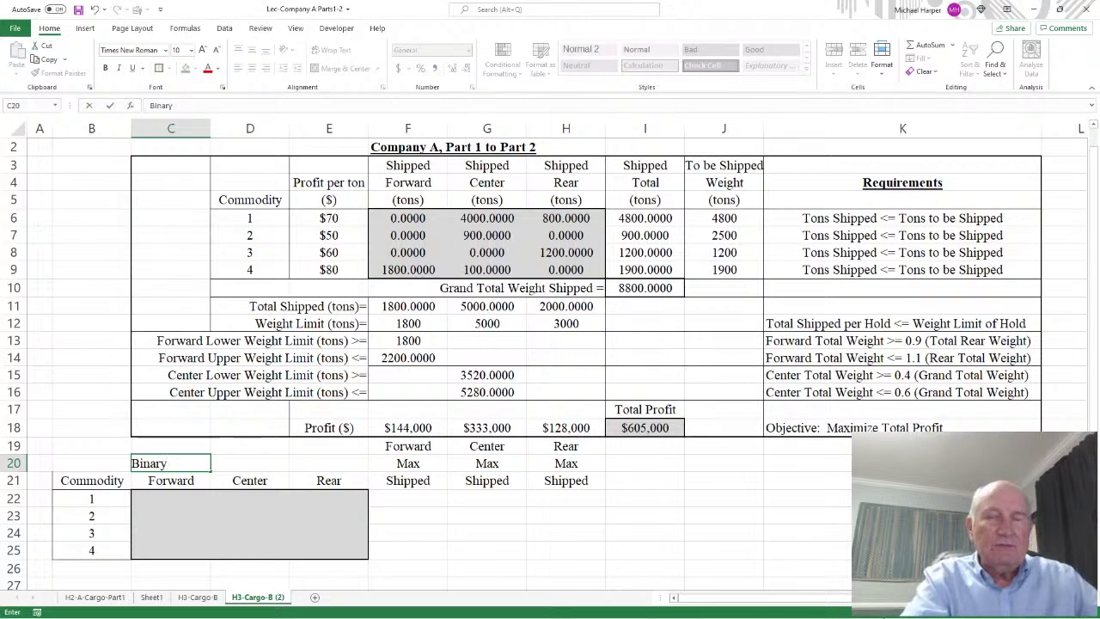
key(Tab)
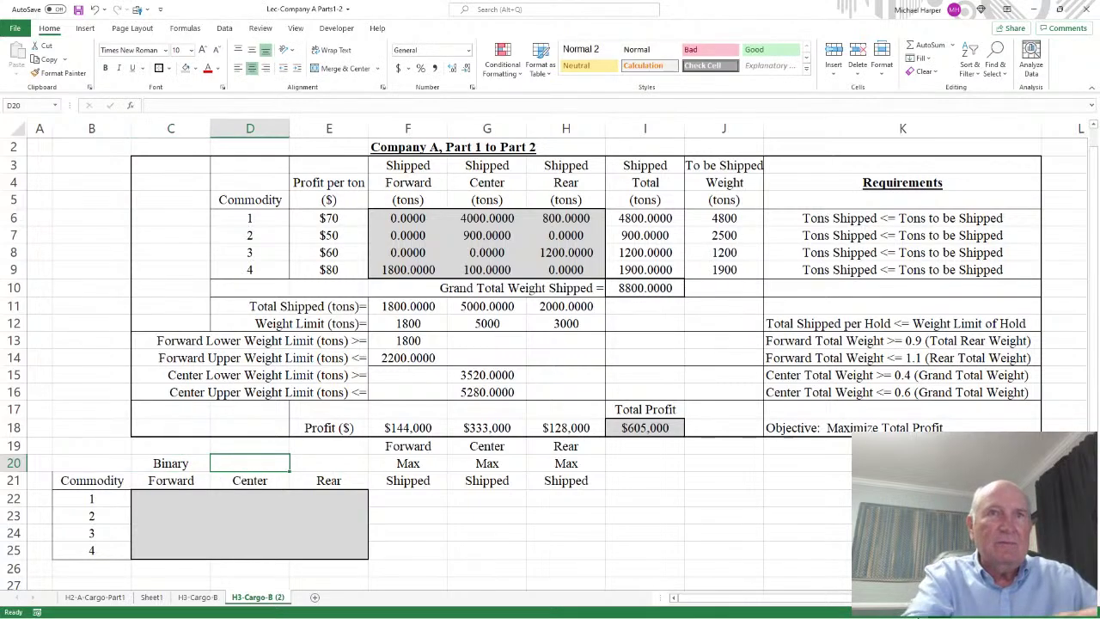
text(Binar)
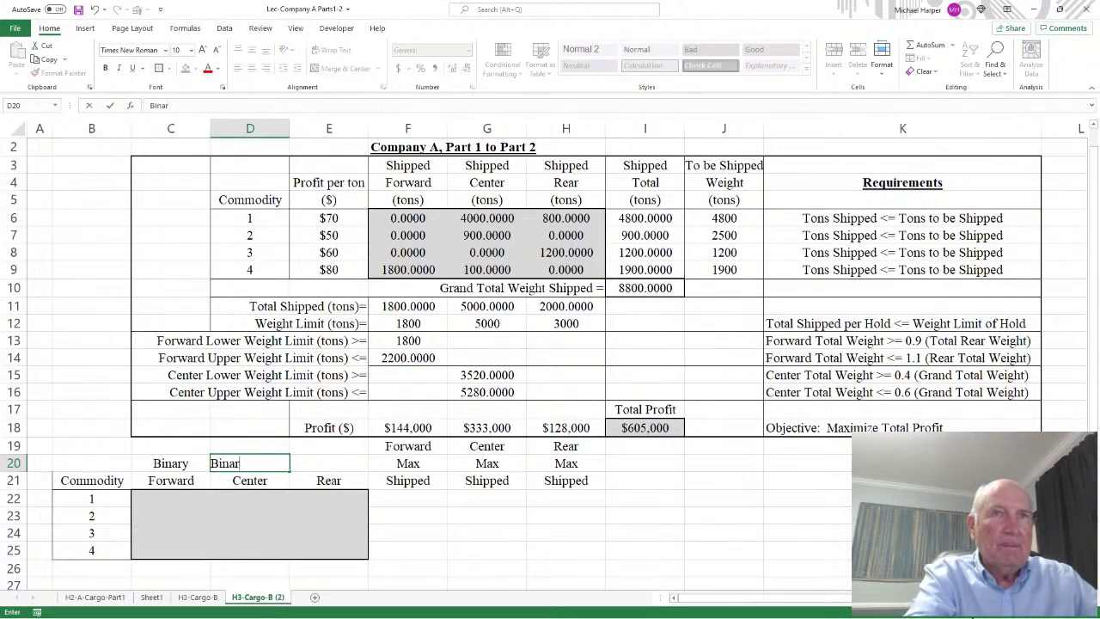
text(y)
key(Tab)
text(Bi)
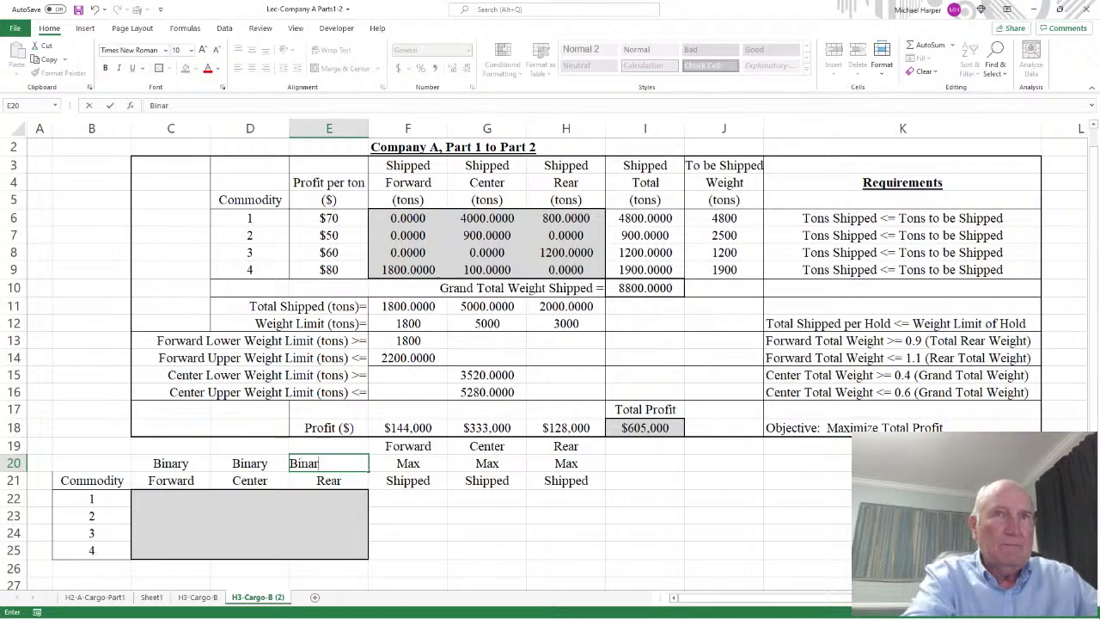
key(Down)
key(Left)
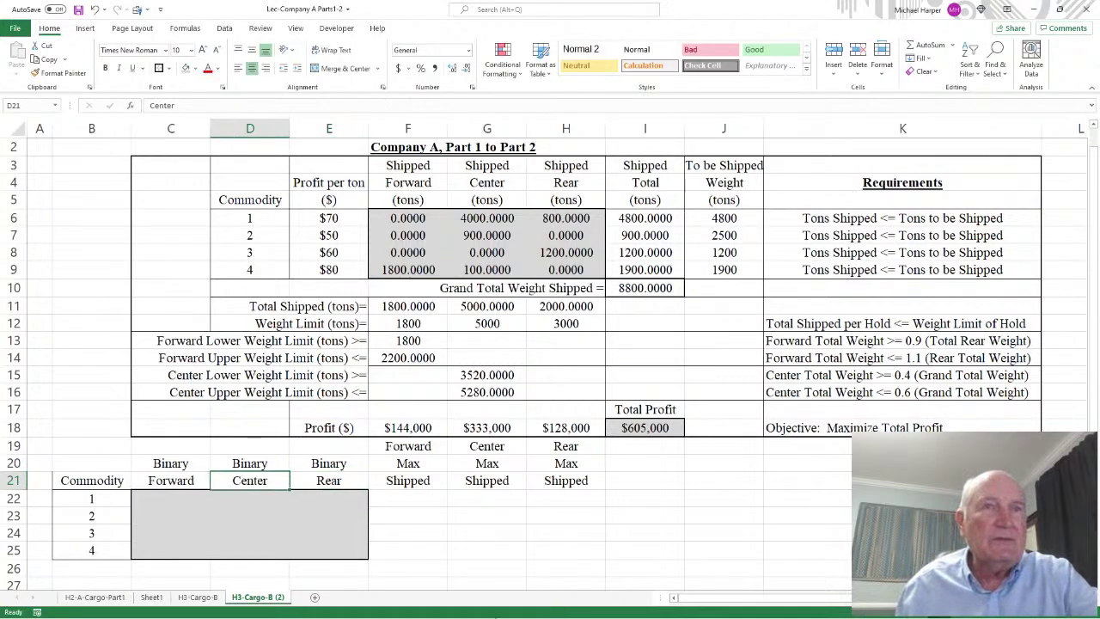
Label B26 as Sum and enter a formula in C26 that sums the forward hold cells C22:C25.
click(99, 567)
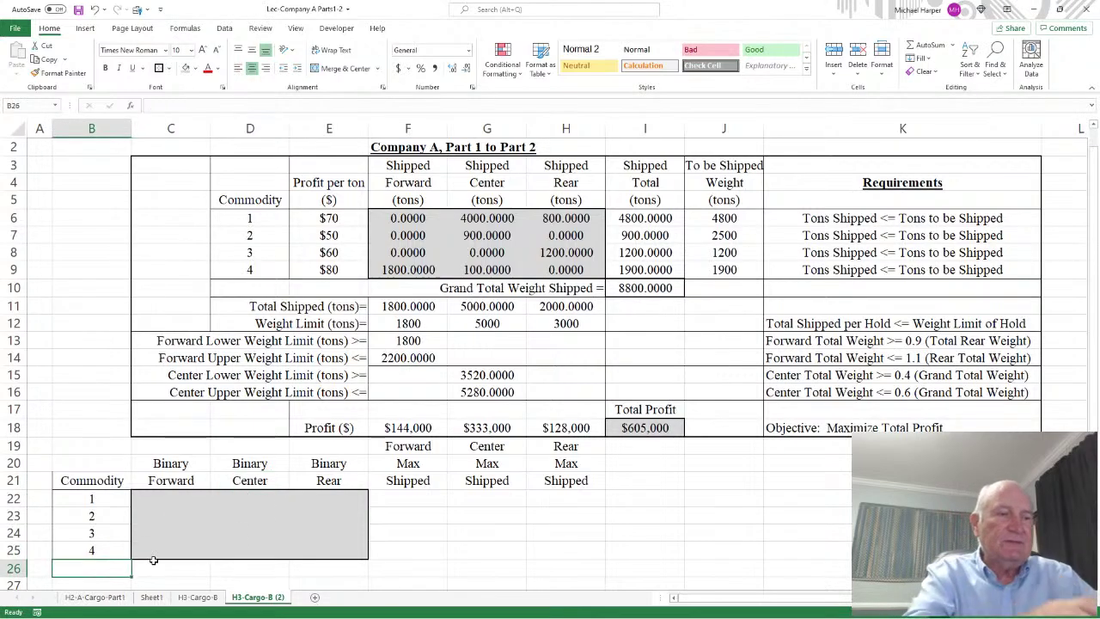
text(Sum)
key(Tab)
text(=sum()
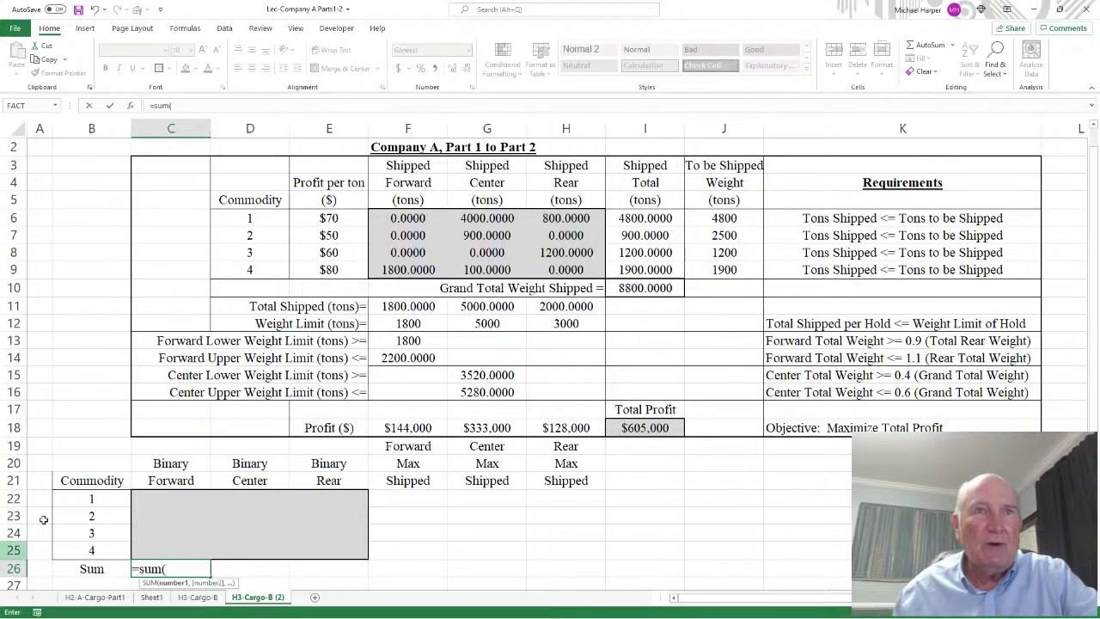
drag(165, 493, 172, 543)
key(Return)
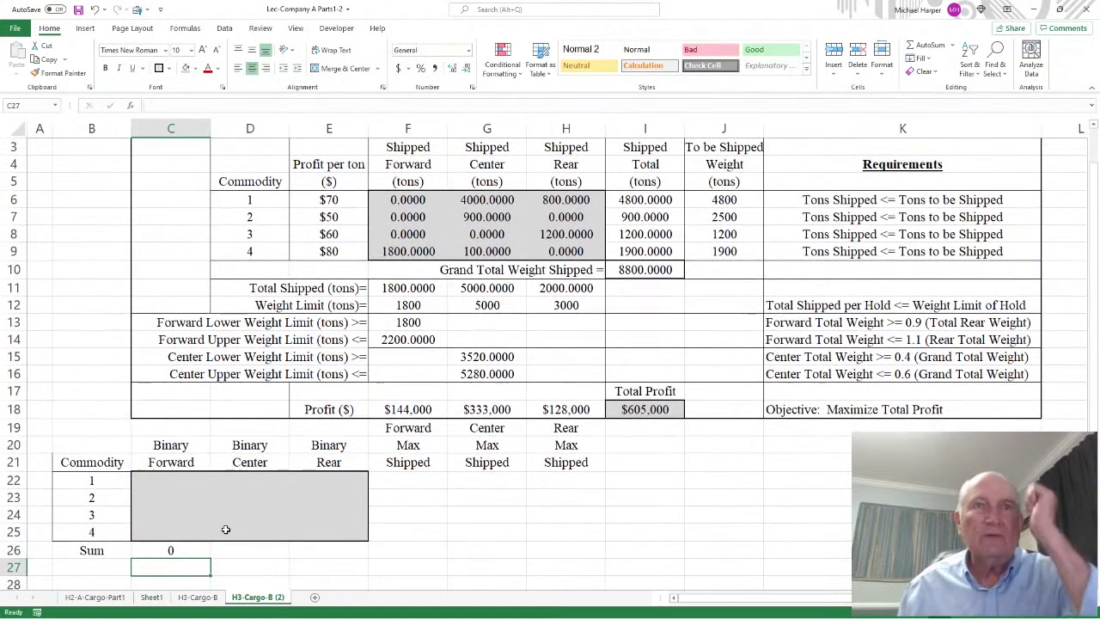
Fill the sum formula from C26 across D26:E26 and check the rear hold's formula in E26.
click(162, 481)
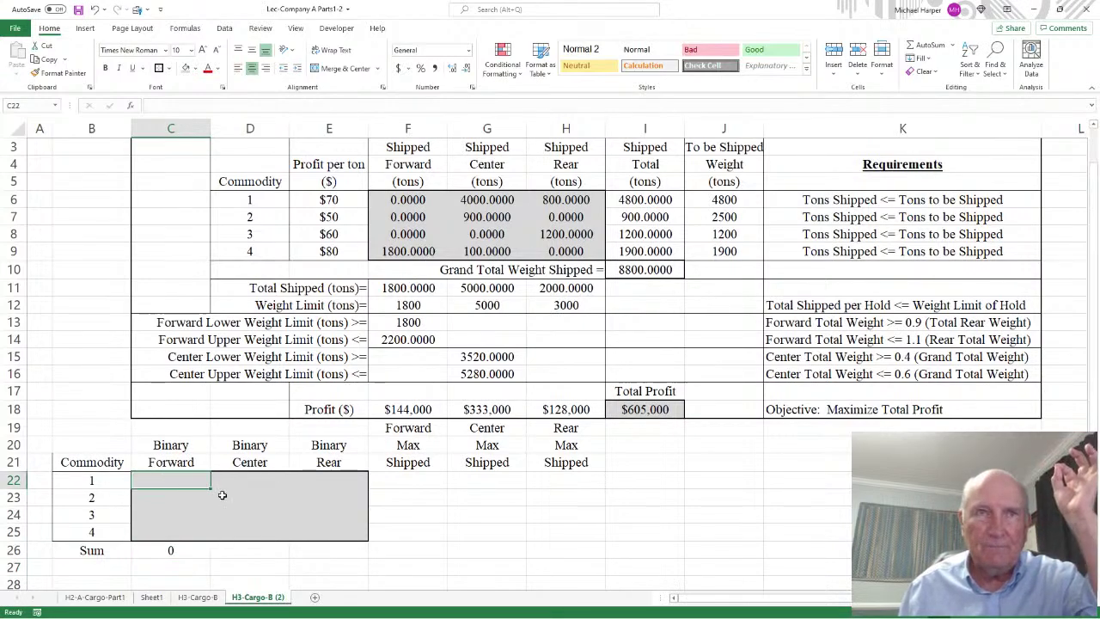
click(175, 551)
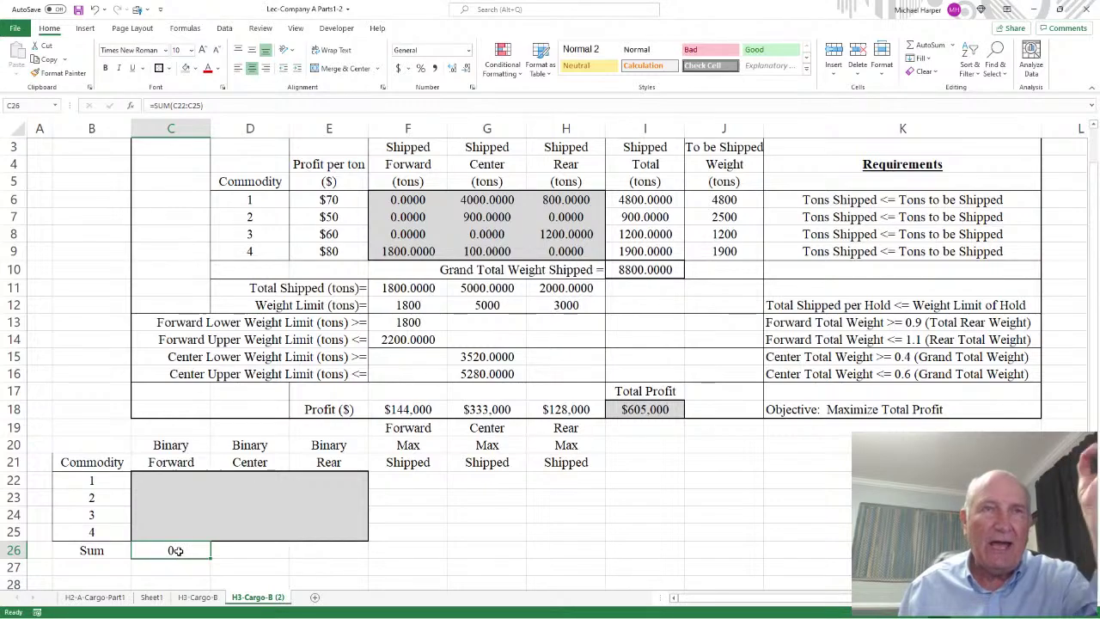
drag(210, 557, 368, 557)
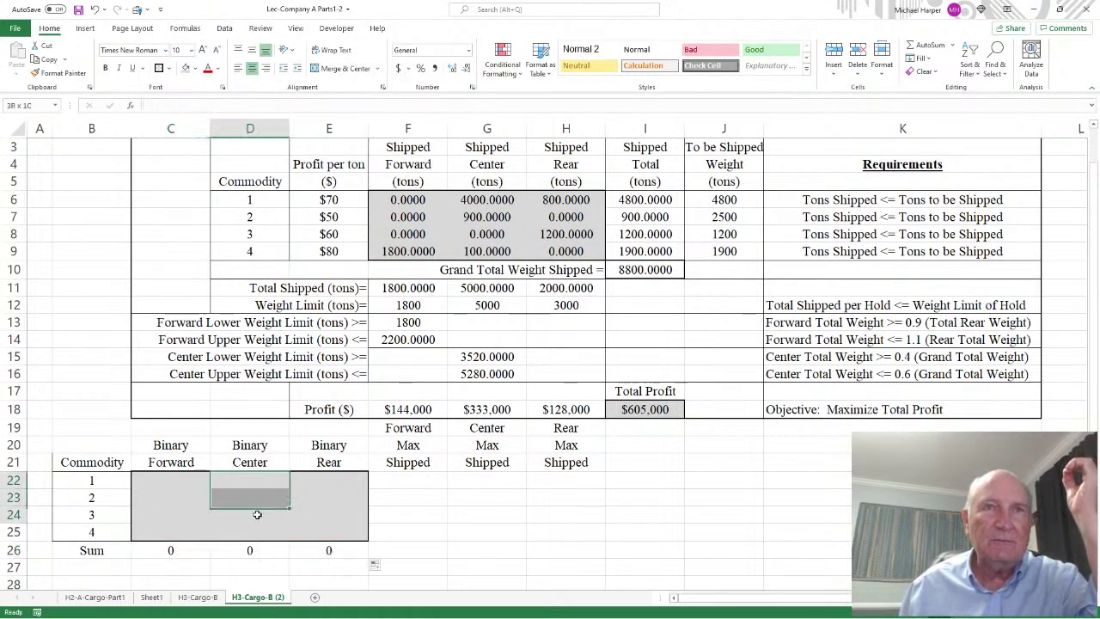
click(332, 550)
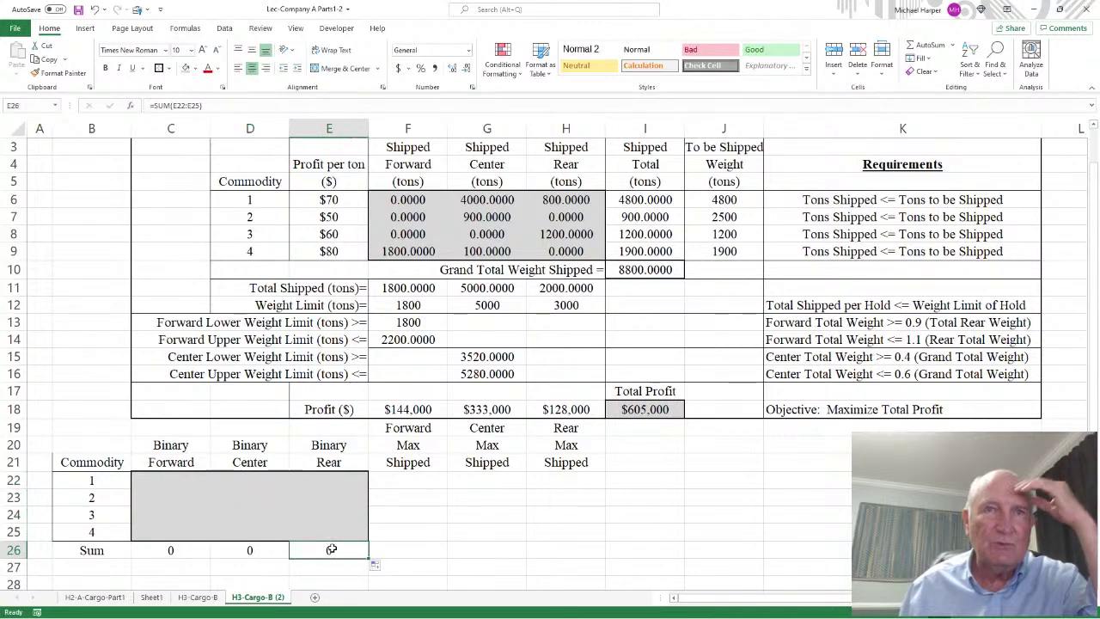
Apply an outside border around the empty Max Shipped cells F22:H25.
drag(176, 478, 174, 530)
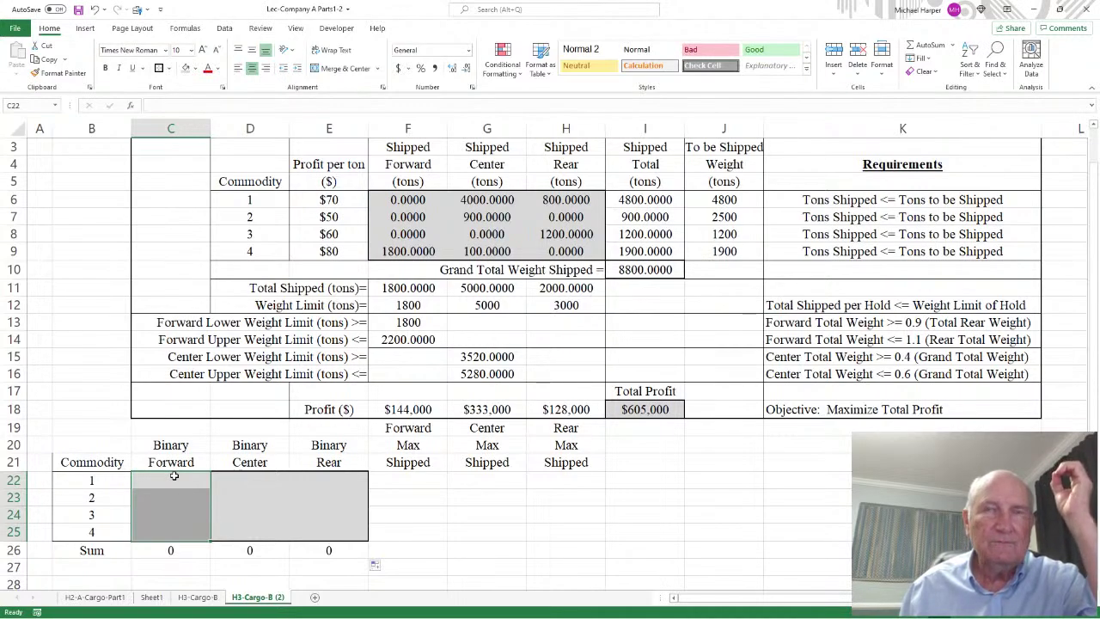
drag(418, 477, 581, 531)
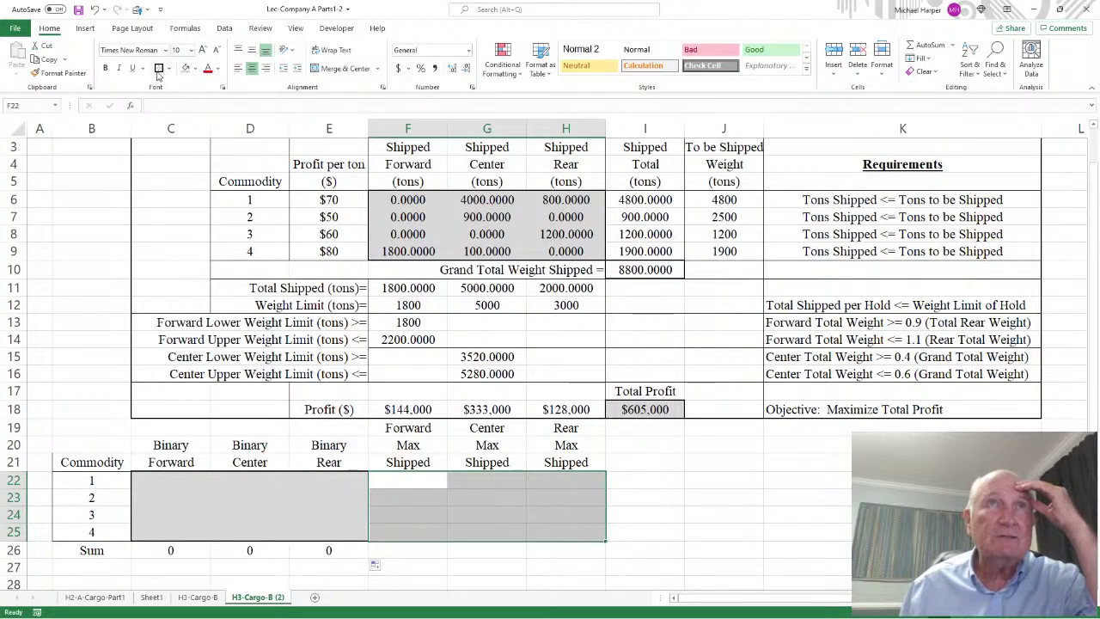
Enter the formula =C22*$F$12 in F22 to multiply the forward binary by the forward hold's weight limit.
click(399, 472)
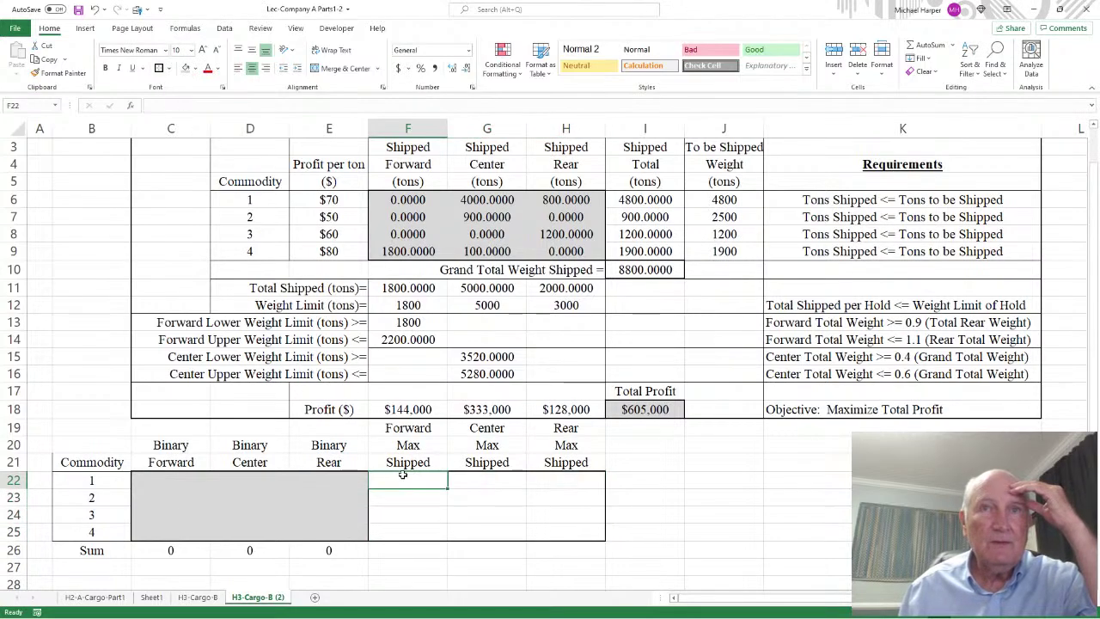
text(=)
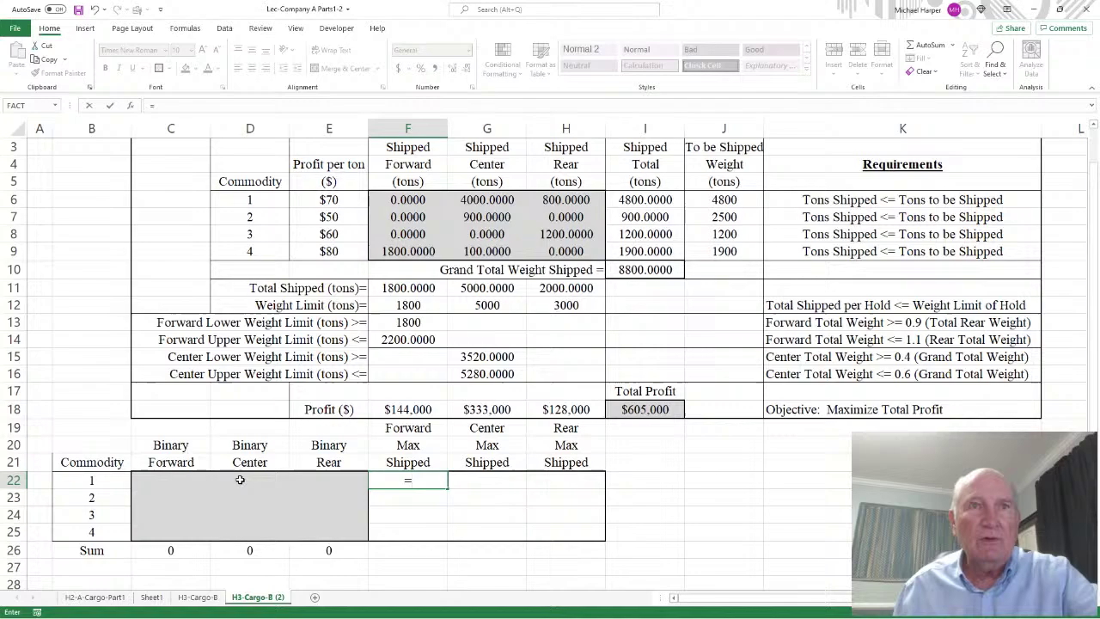
click(170, 479)
text(*)
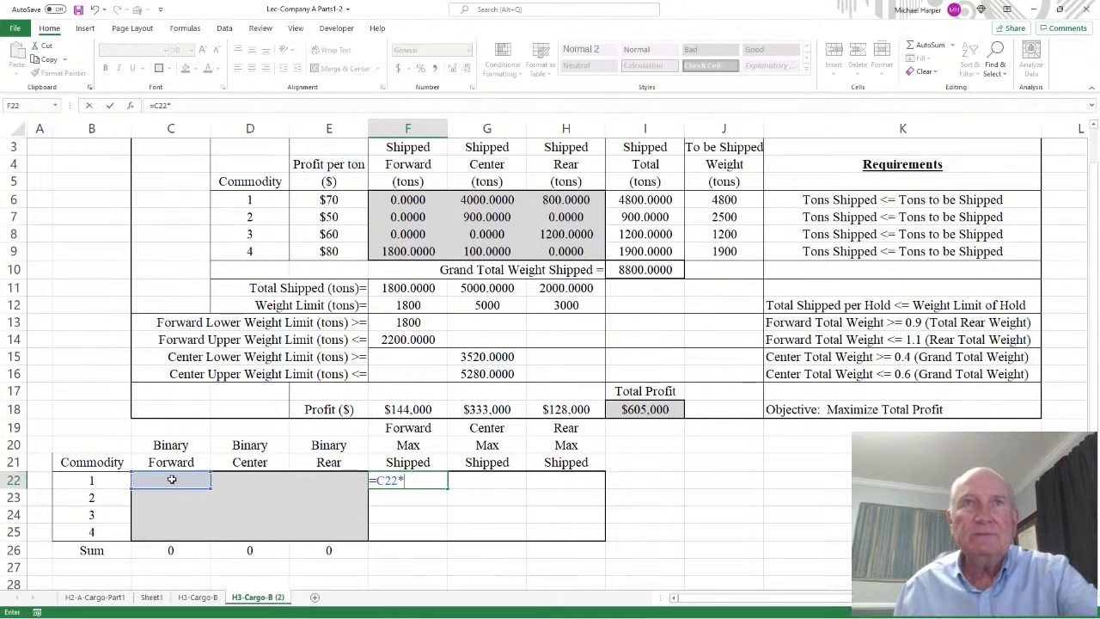
click(416, 306)
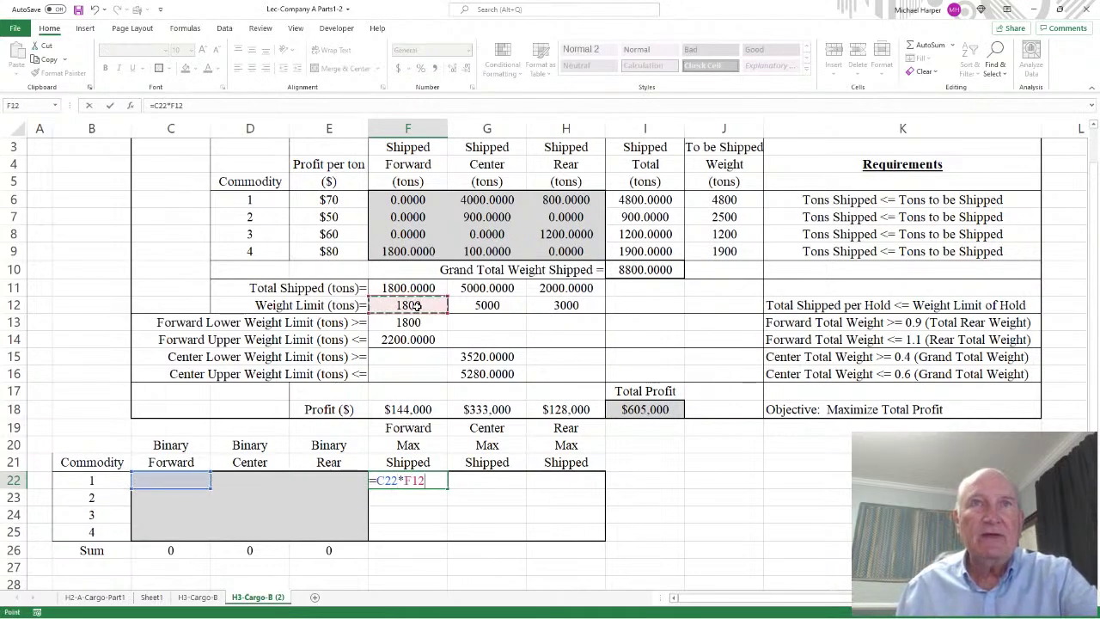
key(F4)
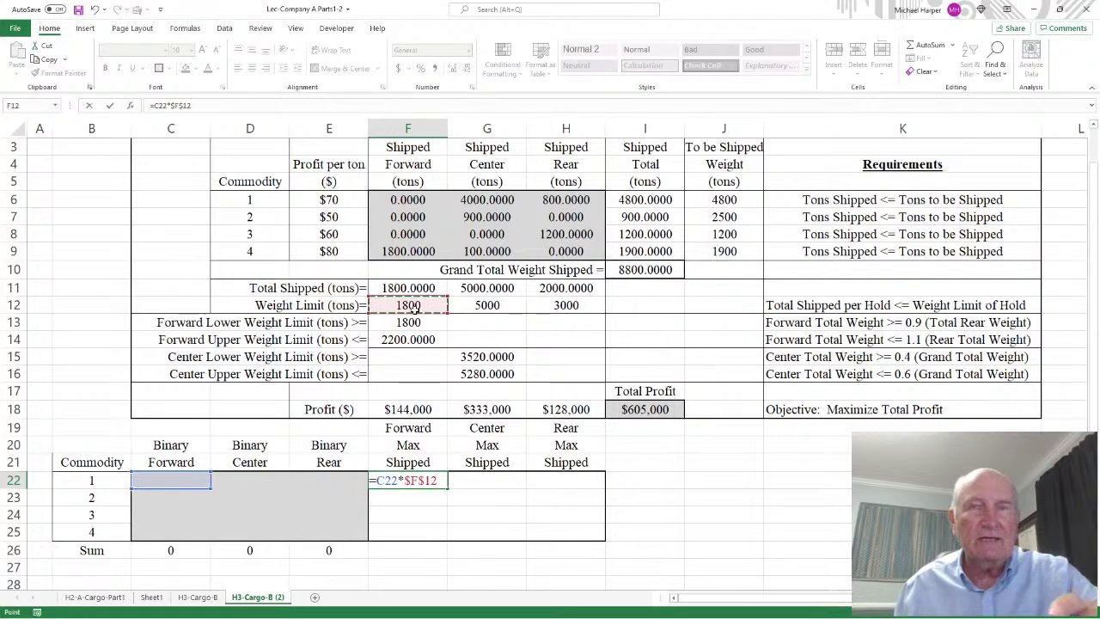
key(Return)
Enter the formula =D22*$G$12 in G22 for the center hold's maximum shipped, with an absolute weight limit reference.
click(495, 481)
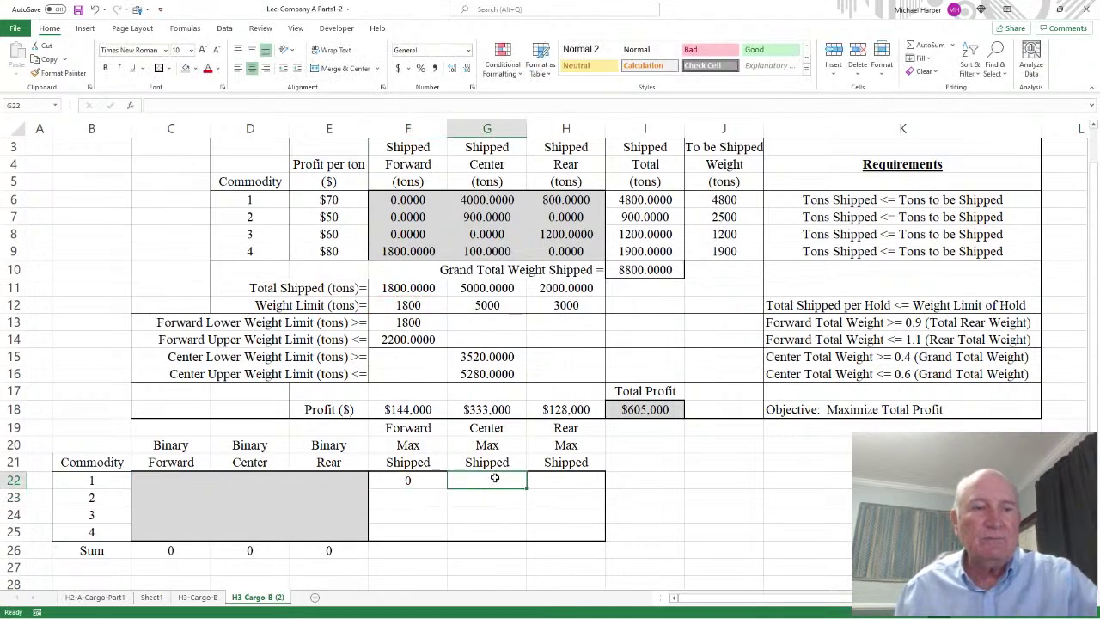
text(=)
click(256, 480)
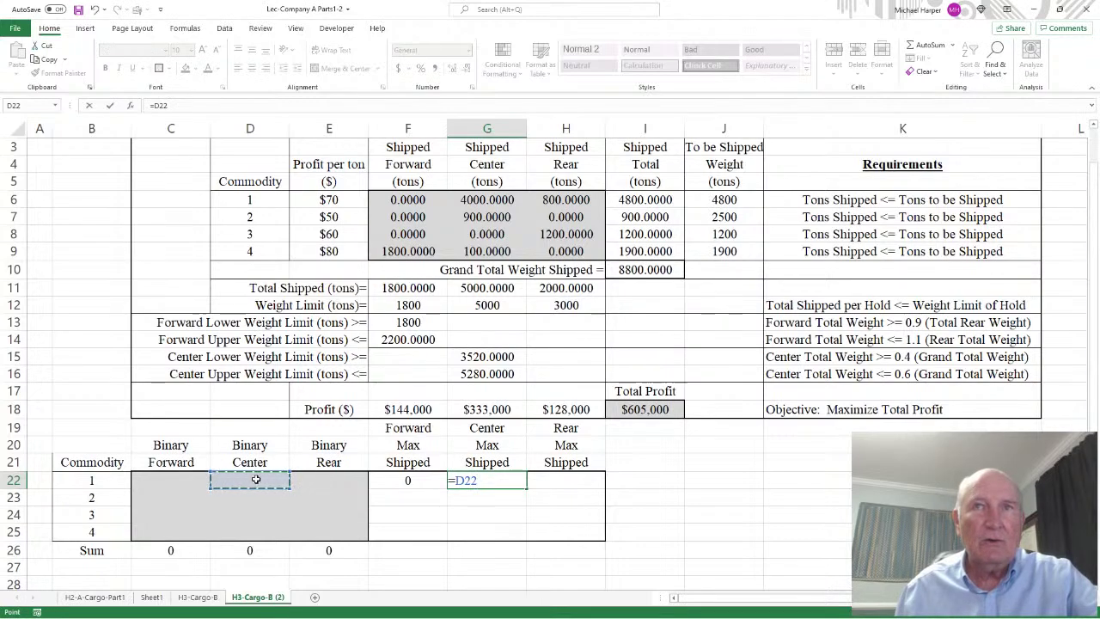
text(*)
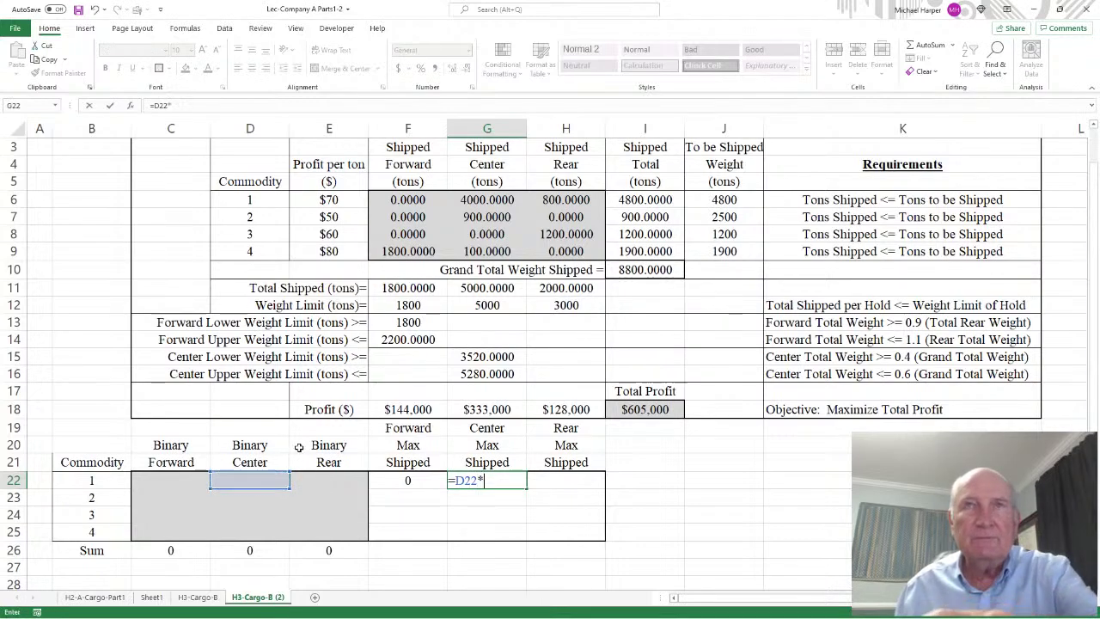
click(487, 308)
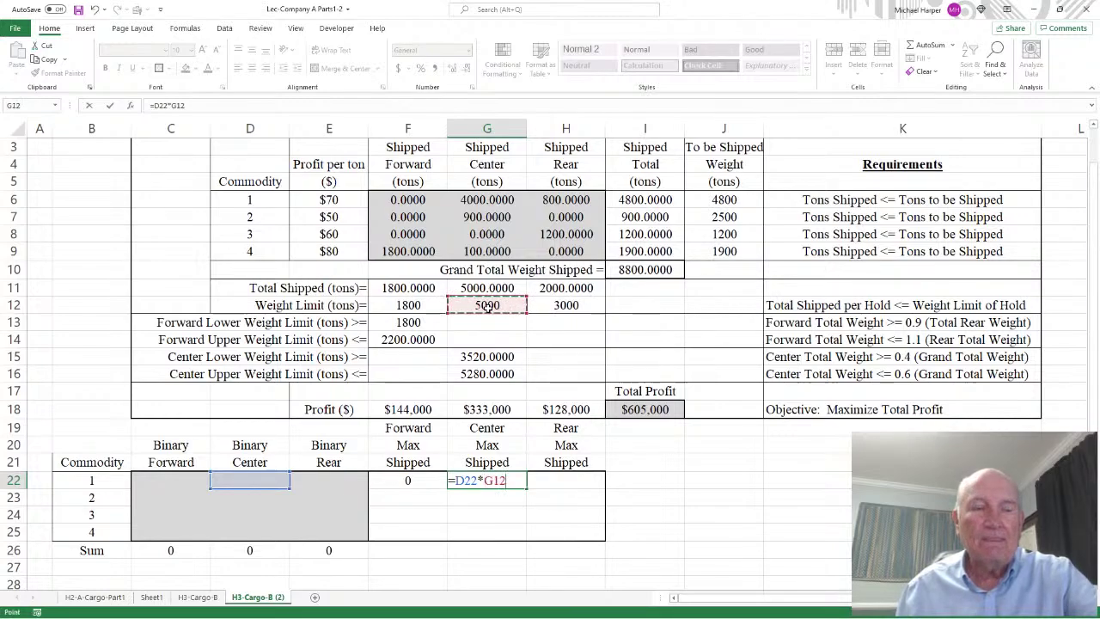
key(F4)
key(Return)
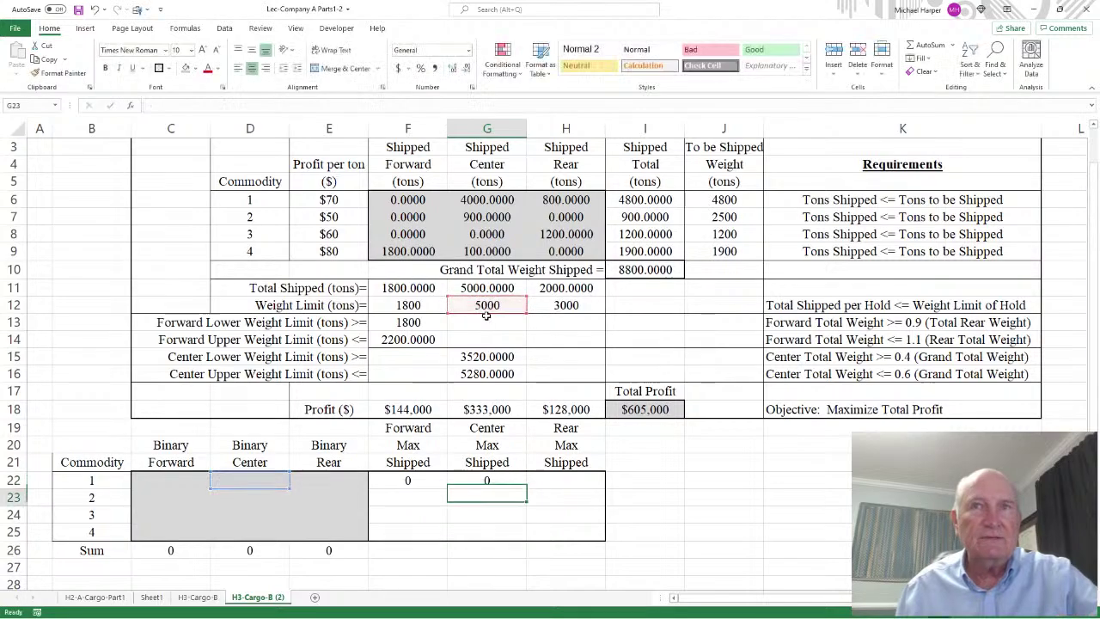
Enter the formula =E22*$H$12 in H22 for the rear hold's maximum shipped, with an absolute weight limit reference.
click(566, 481)
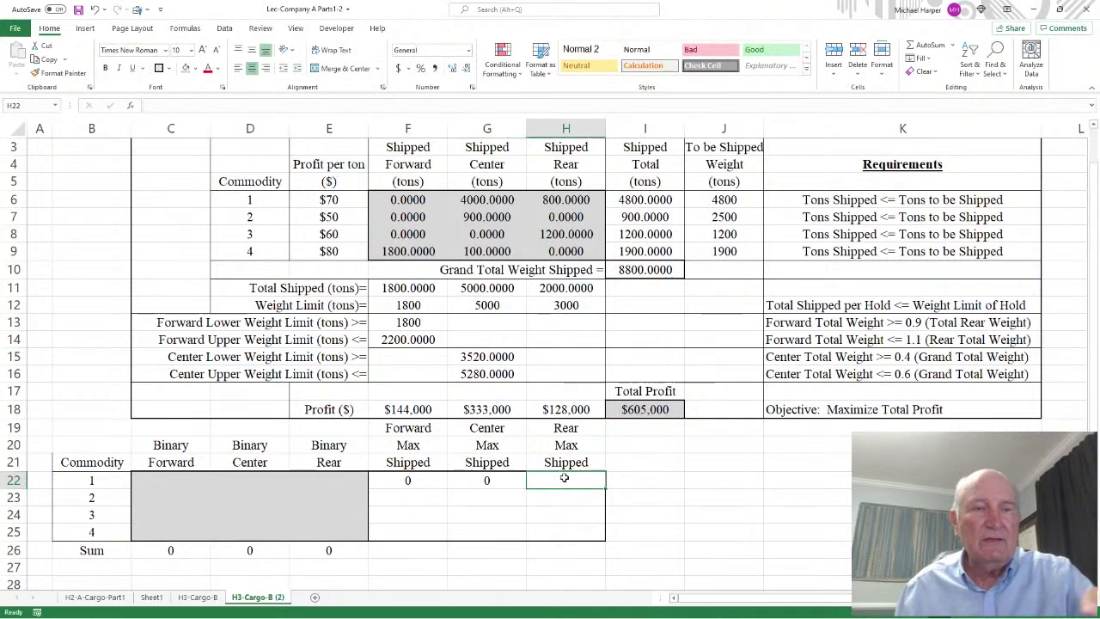
text(=)
click(336, 480)
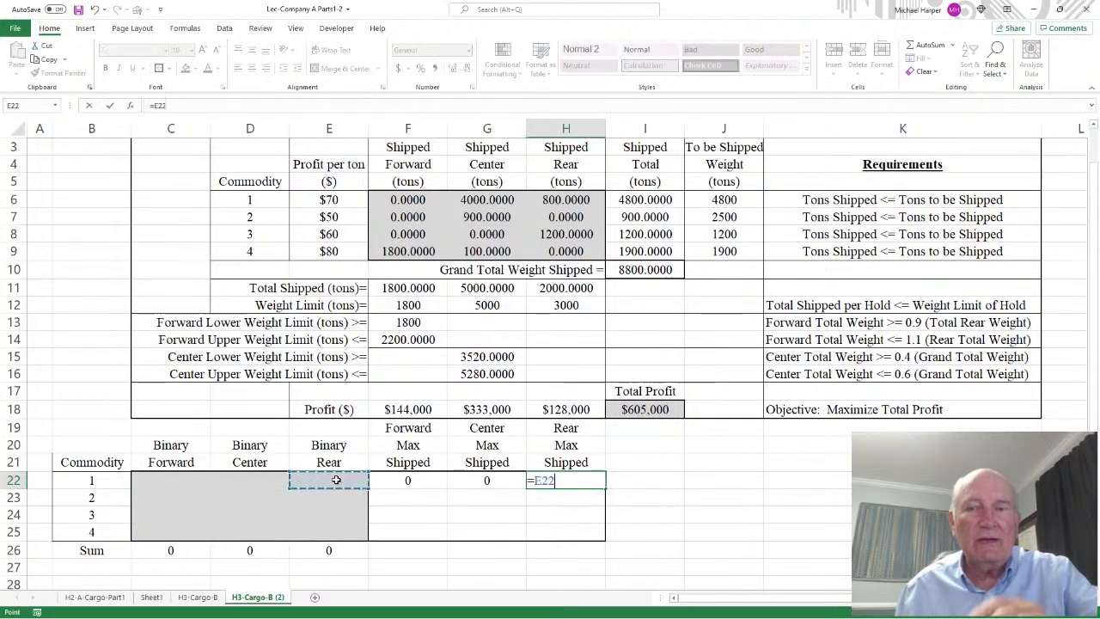
text(*)
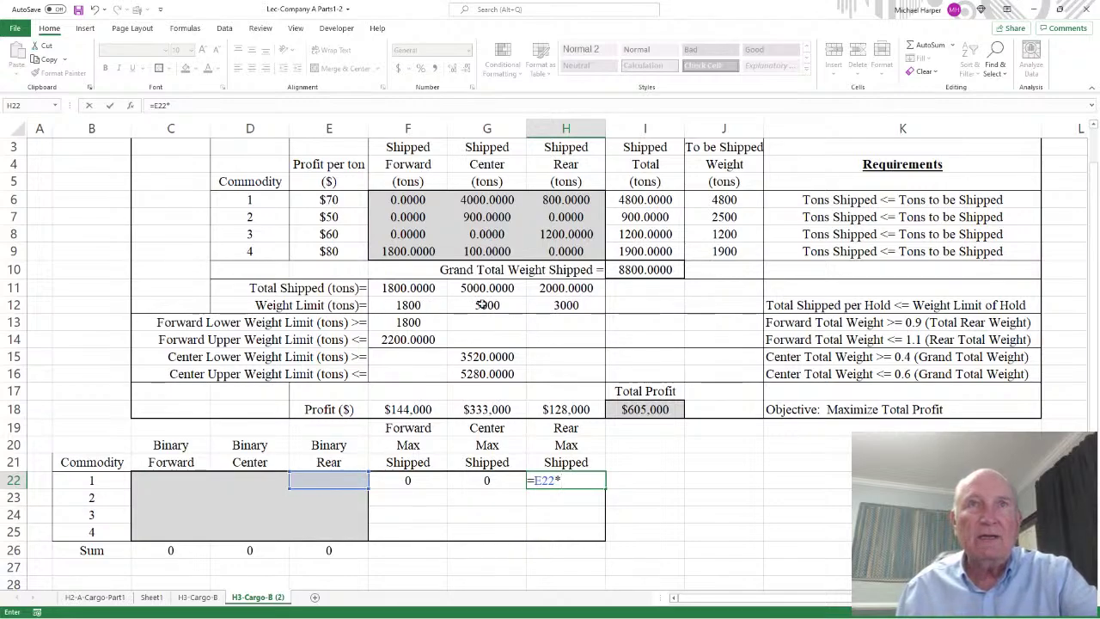
click(573, 305)
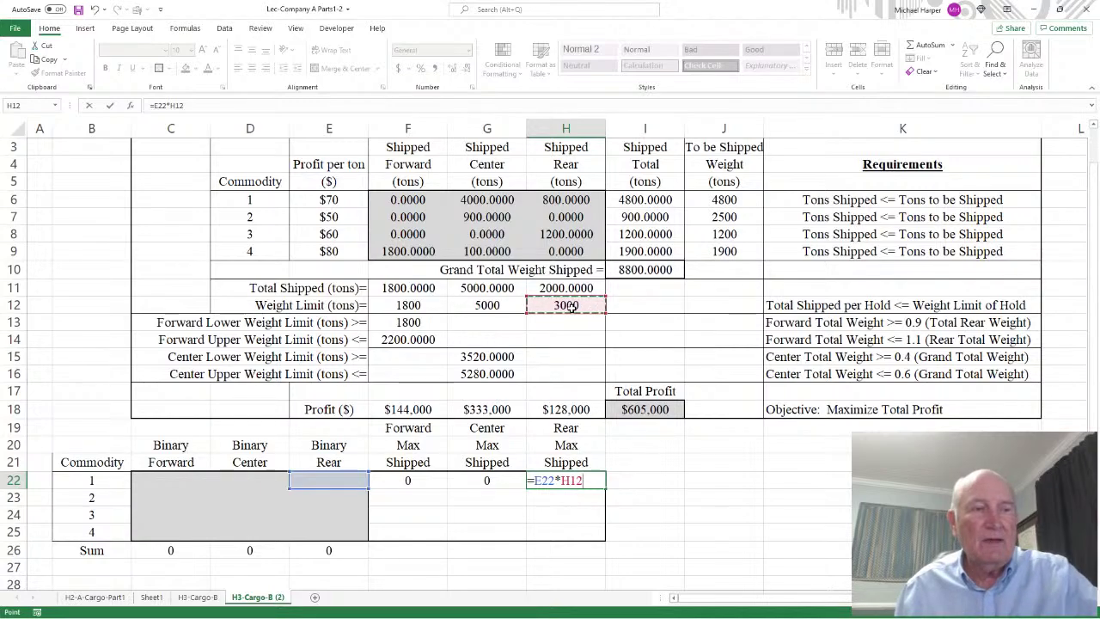
key(F4)
key(Return)
Check the cell references in the Max Shipped formulas in F22, G22 and H22.
click(395, 481)
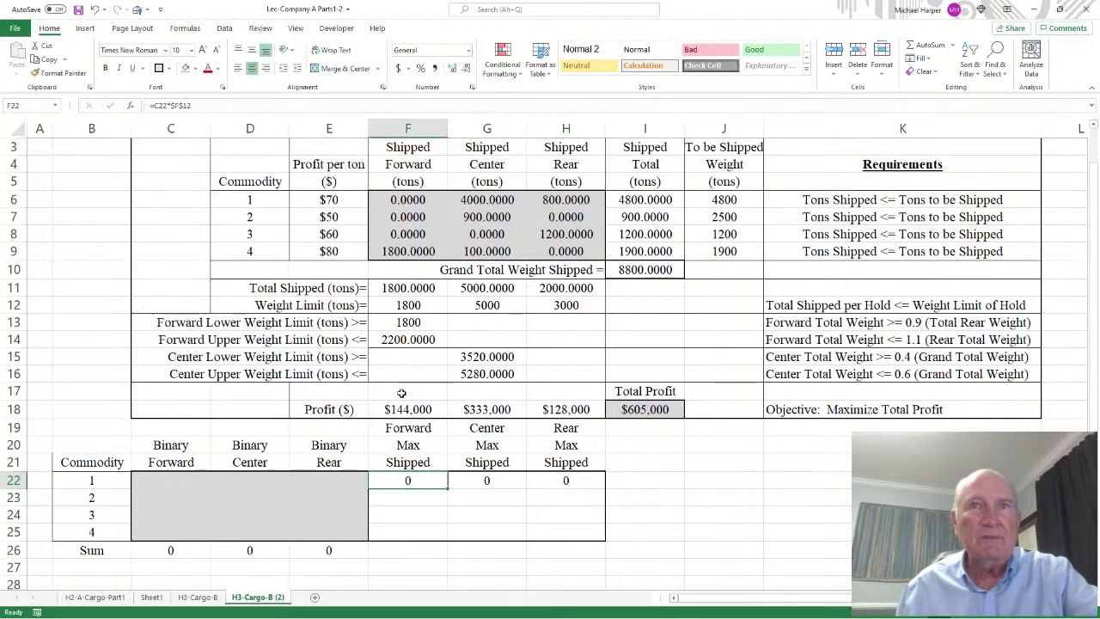
click(199, 104)
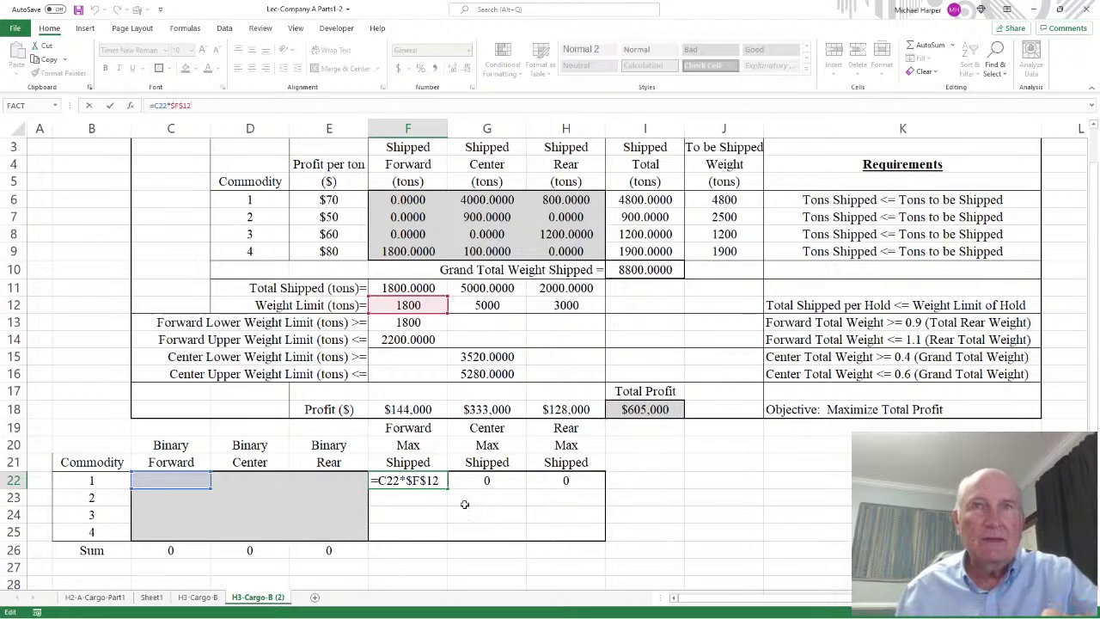
key(Tab)
click(217, 110)
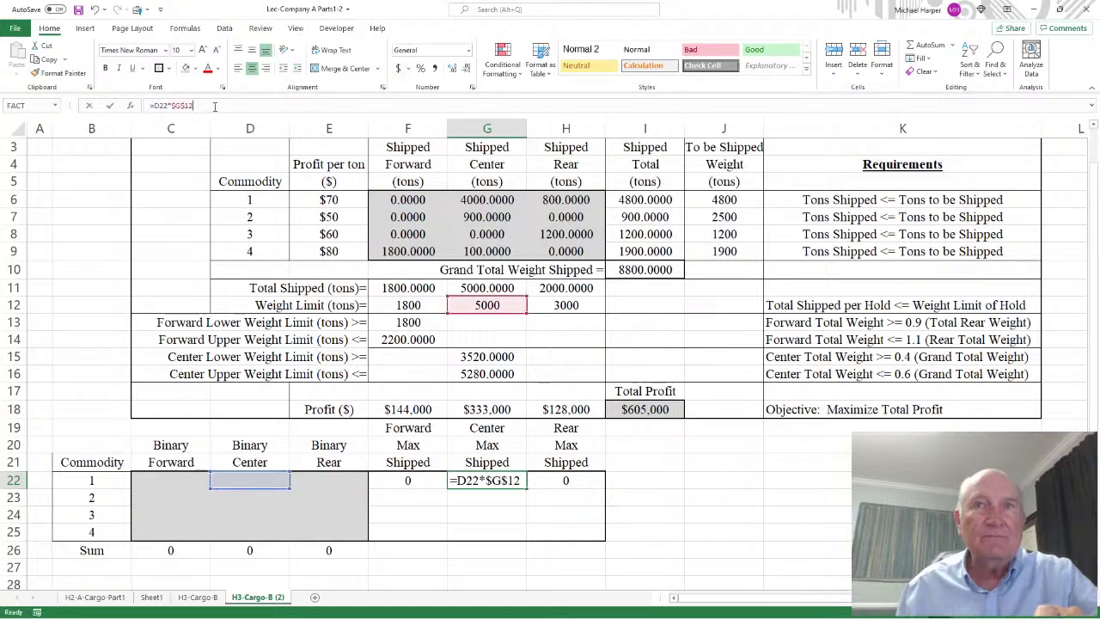
key(Tab)
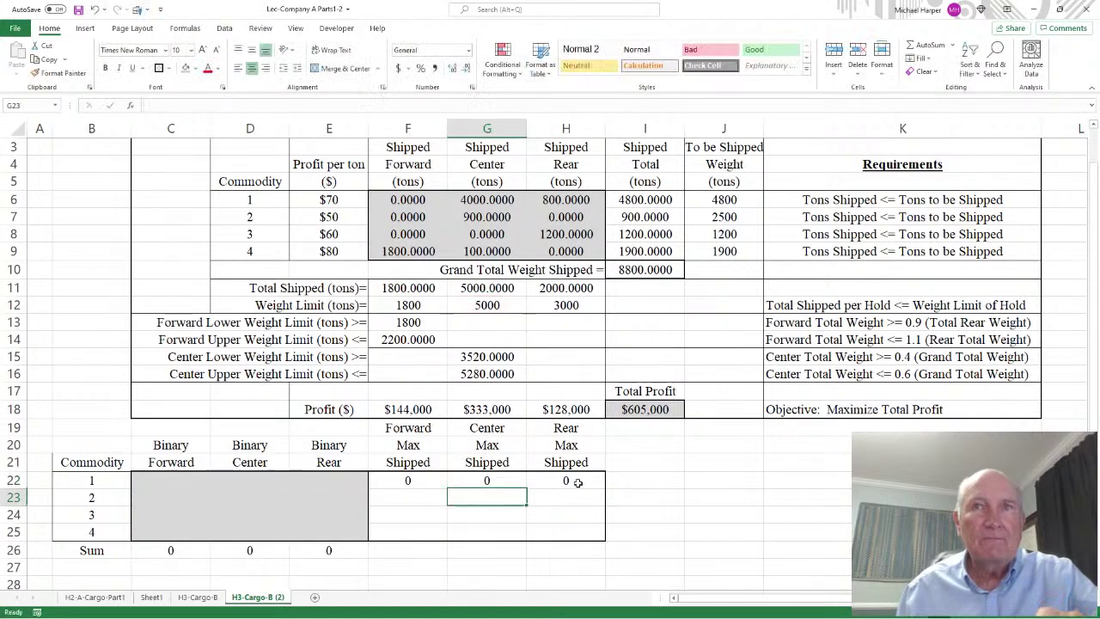
click(256, 108)
key(Return)
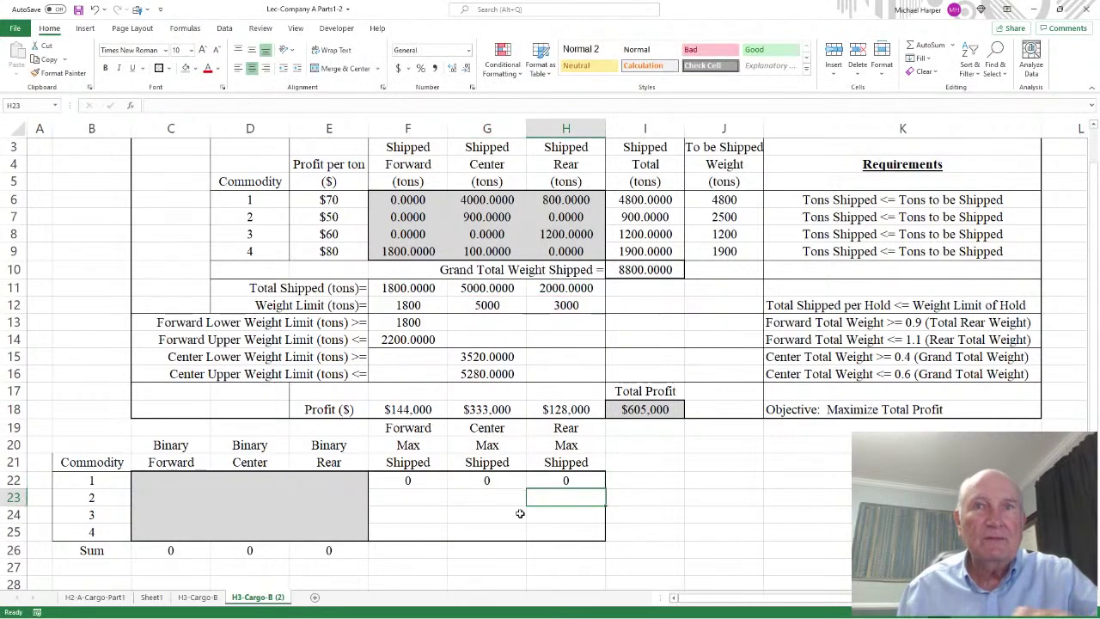
Fill the Max Shipped formulas from F22:H22 down to row 25 and replace the copied inner borders with a single thick outside border.
drag(398, 480, 606, 538)
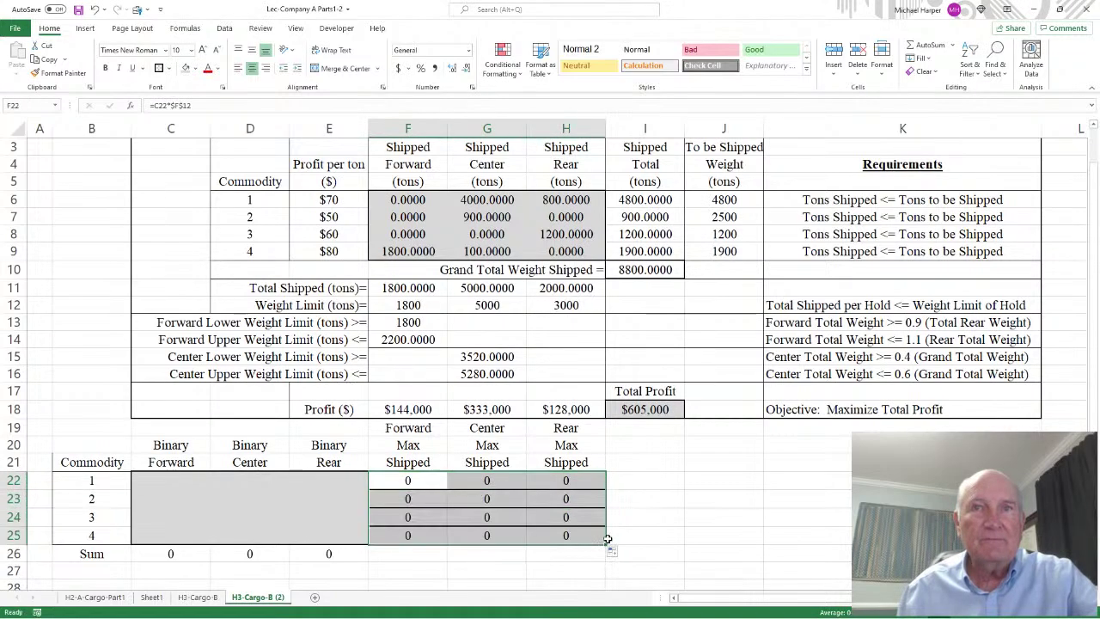
click(170, 67)
click(185, 166)
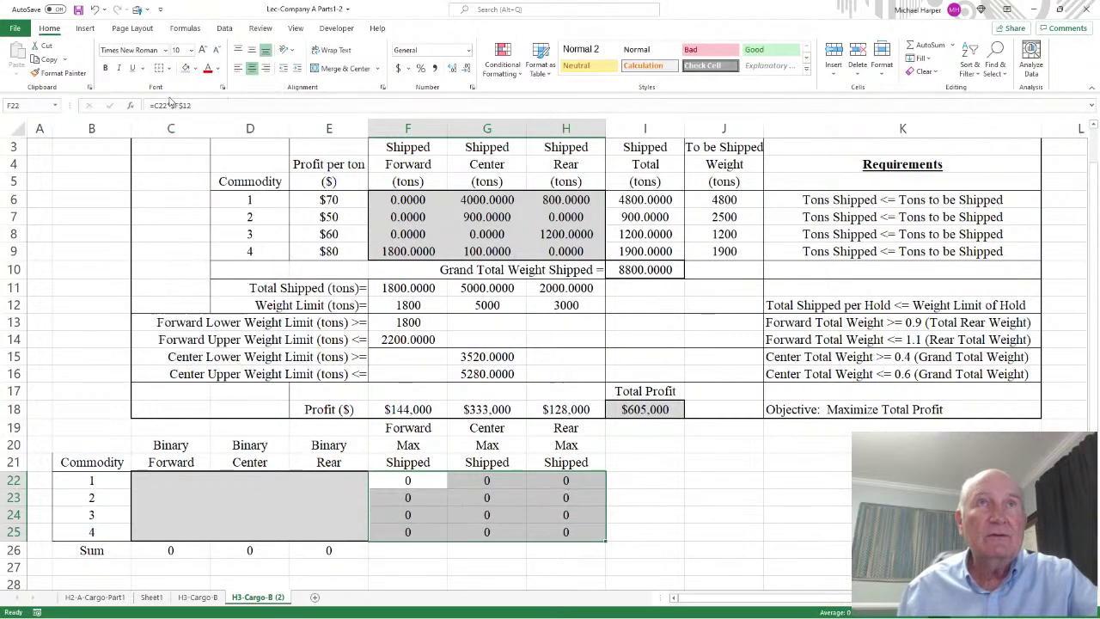
click(170, 72)
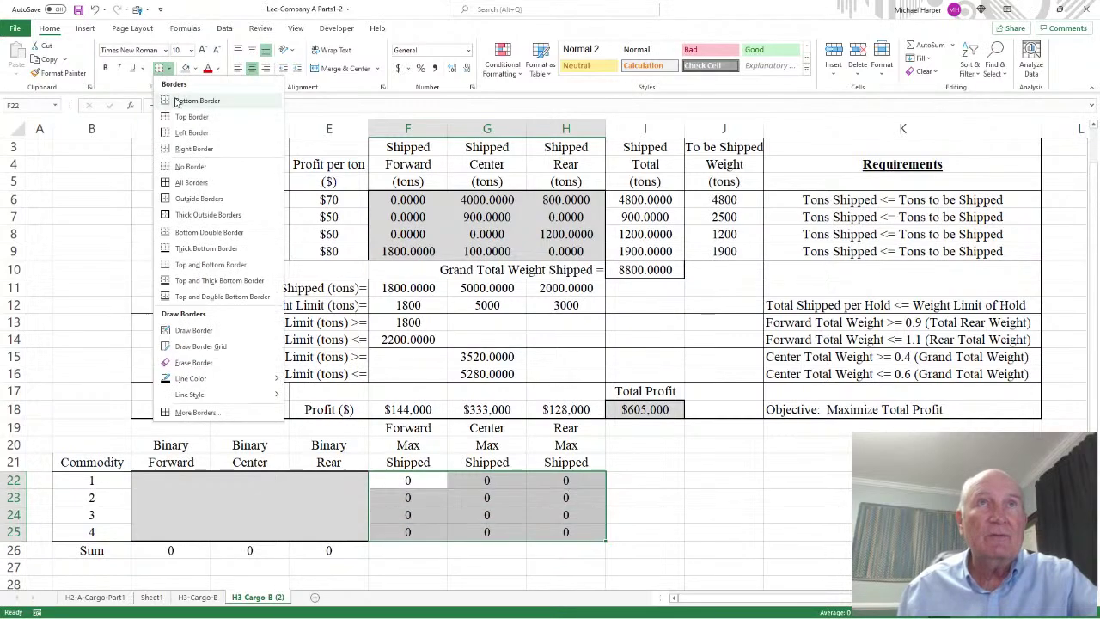
click(202, 226)
click(658, 467)
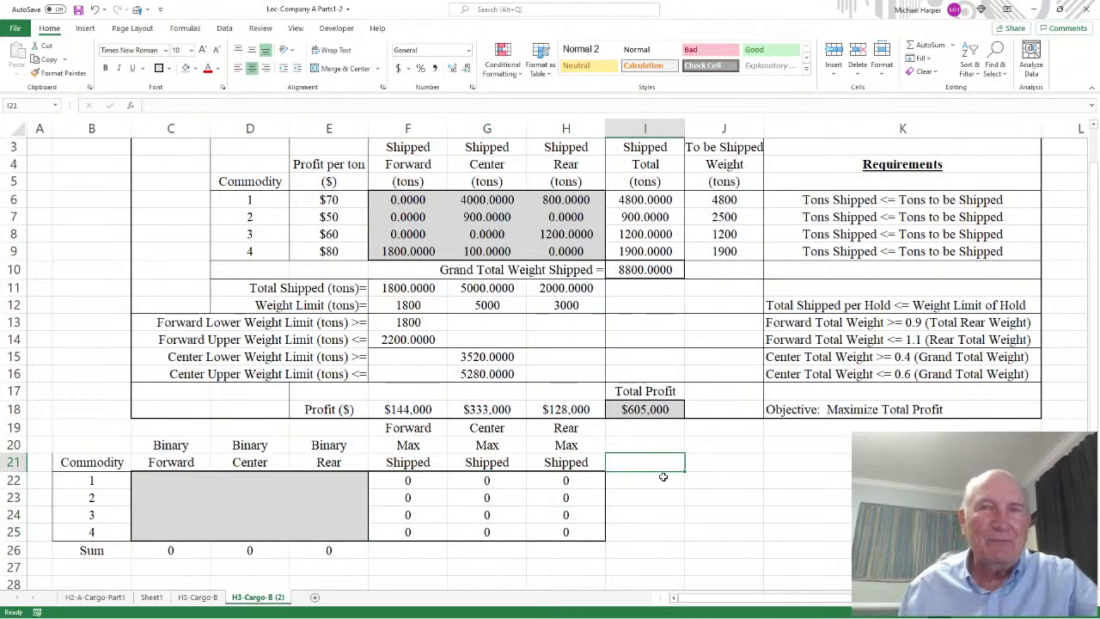
Clear the old shipped tonnage values from the decision cells F6:H9.
drag(400, 480, 554, 535)
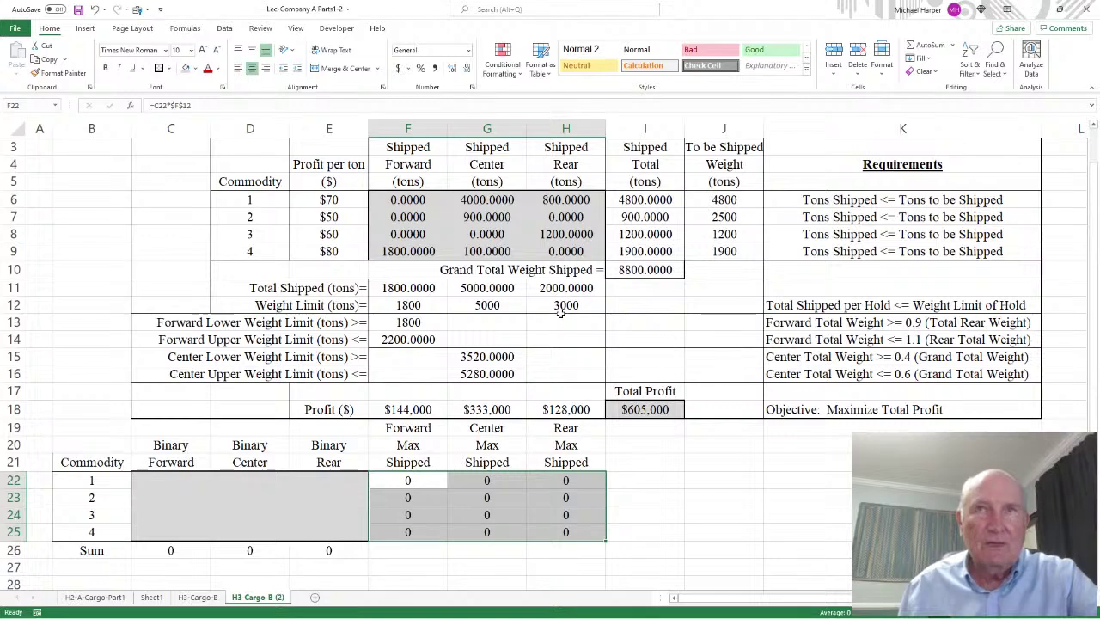
drag(404, 199, 535, 251)
key(Delete)
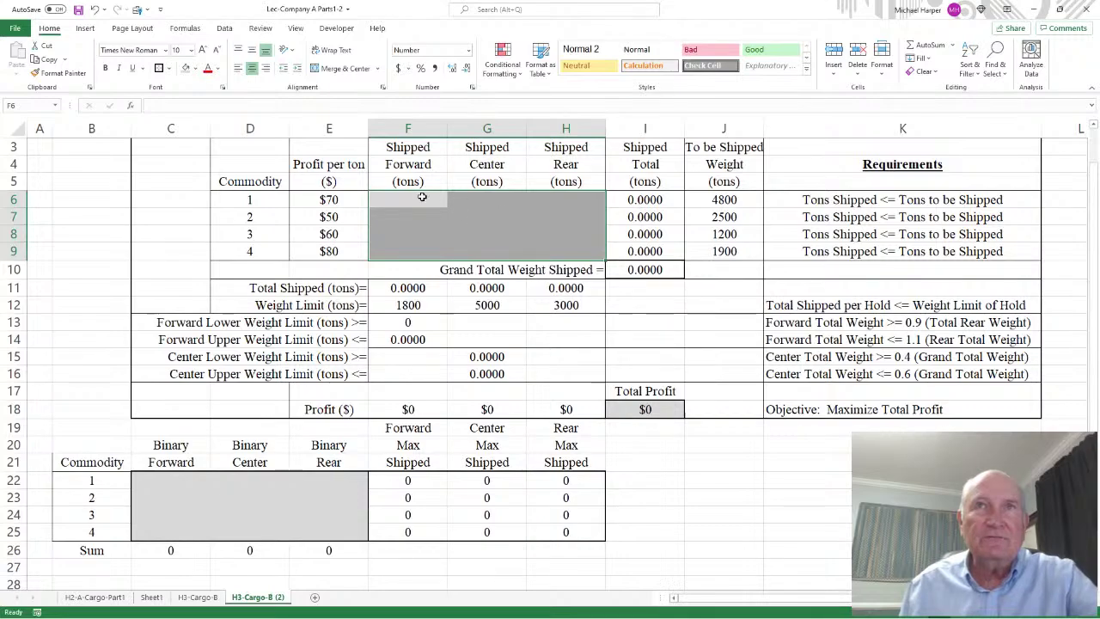
drag(403, 203, 557, 248)
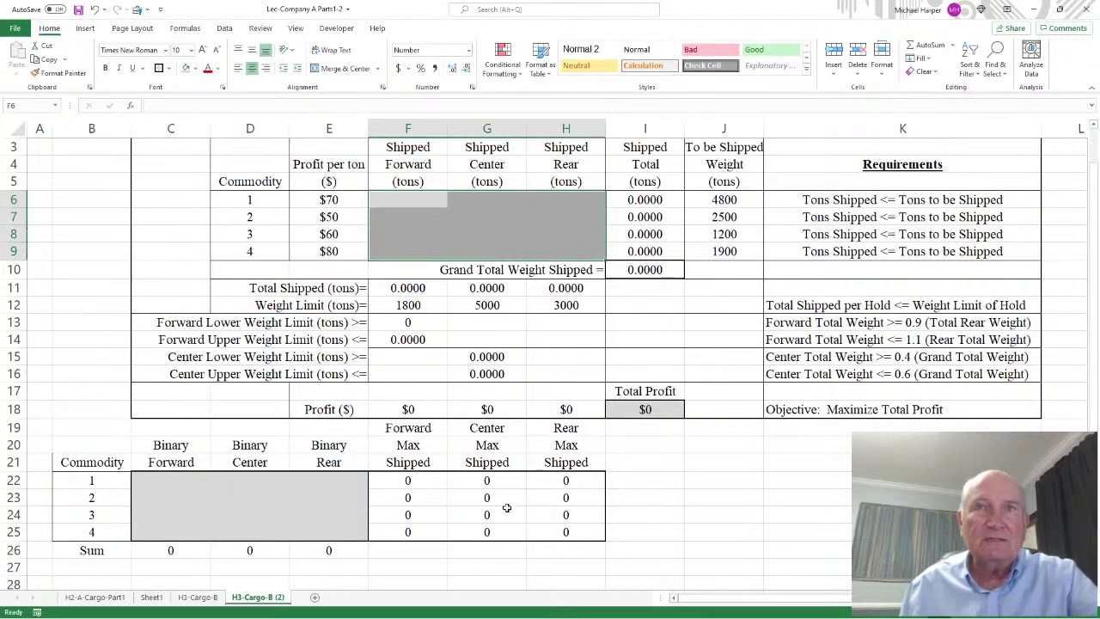
drag(418, 485, 541, 534)
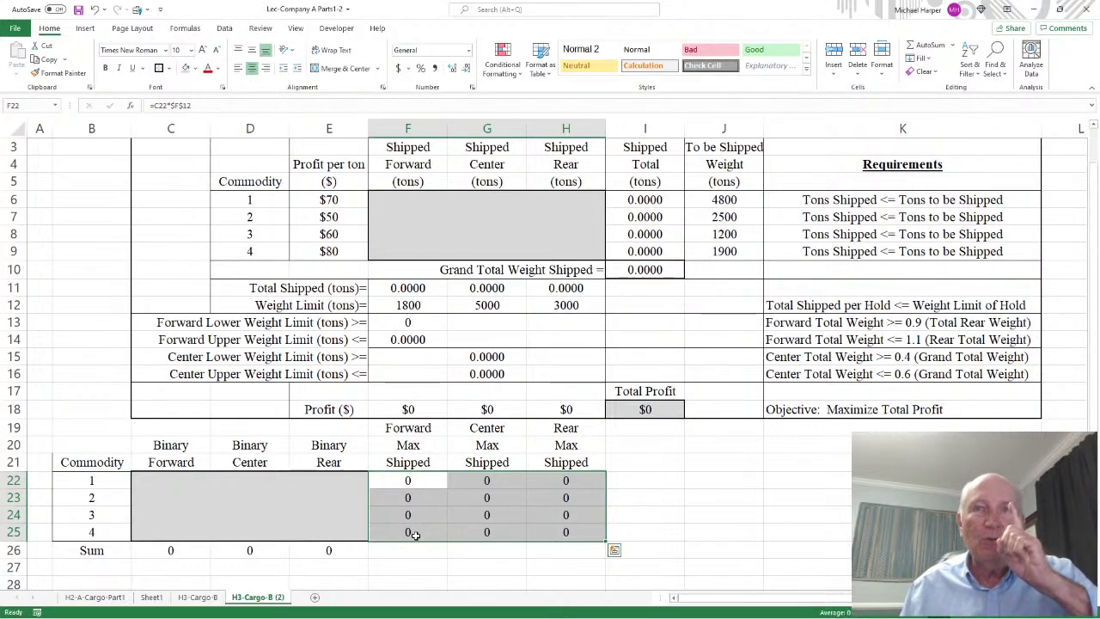
drag(181, 552, 309, 552)
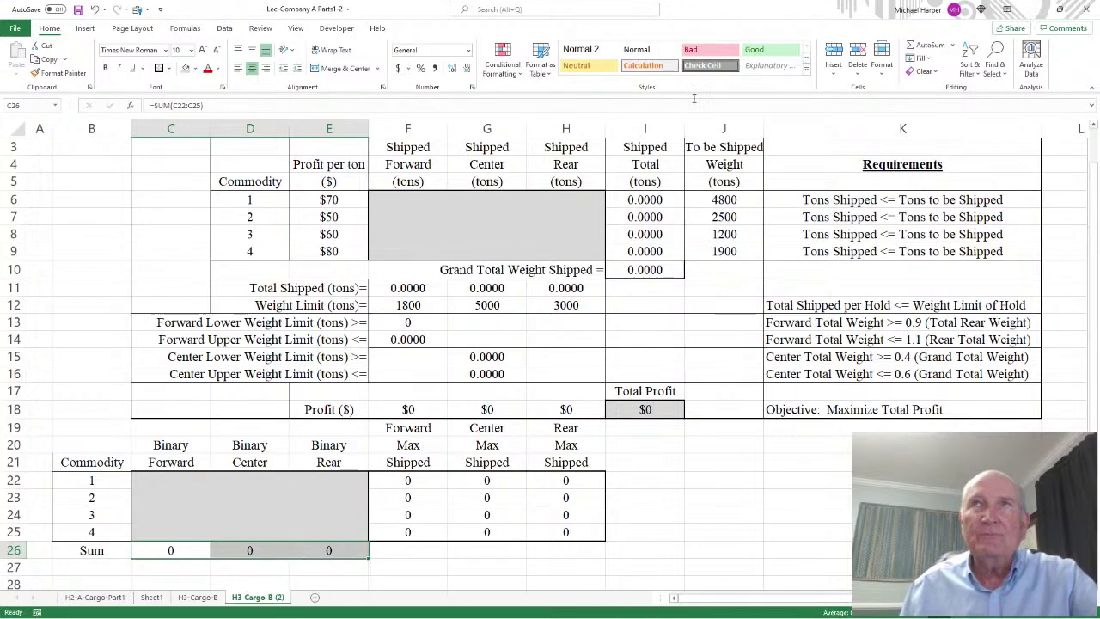
Reset all existing Solver options and cell selections, and set the objective to the Total Profit cell I18.
click(224, 29)
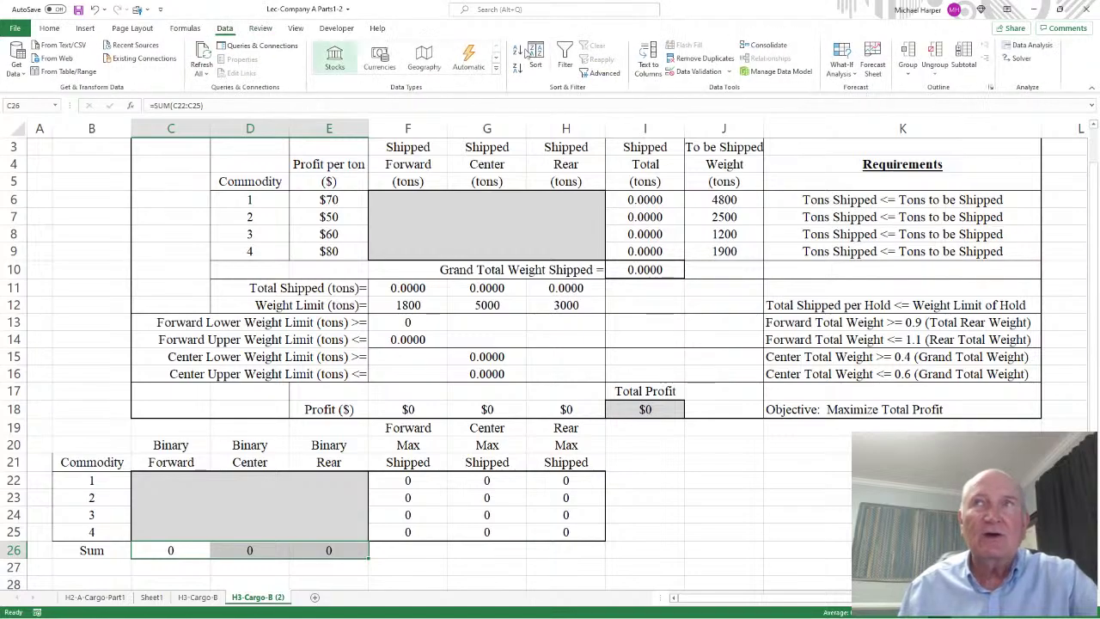
click(1027, 69)
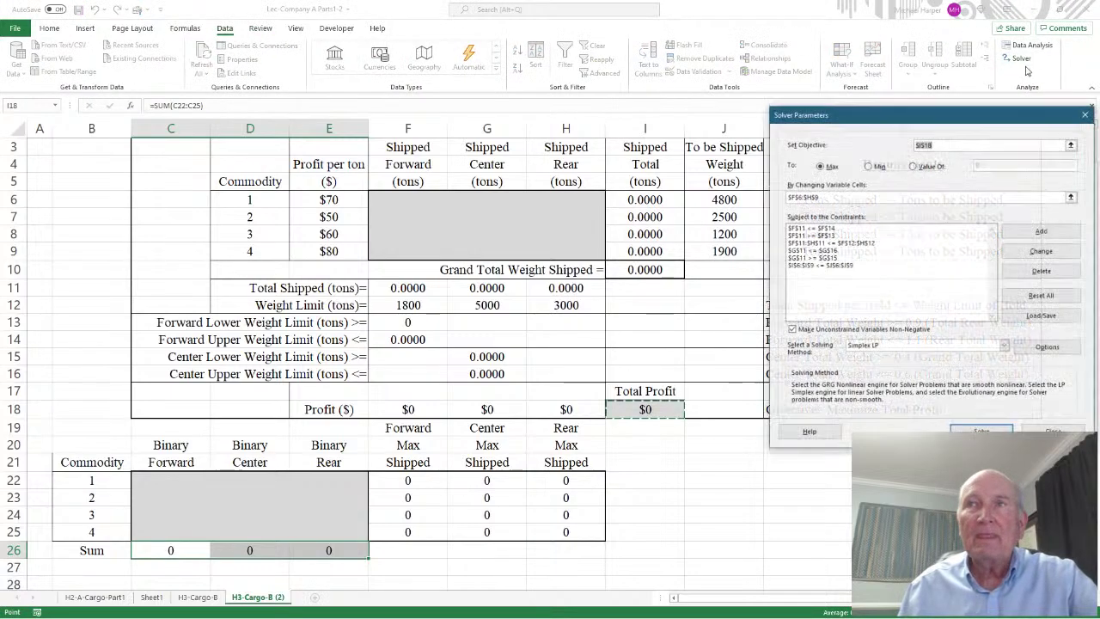
click(1041, 295)
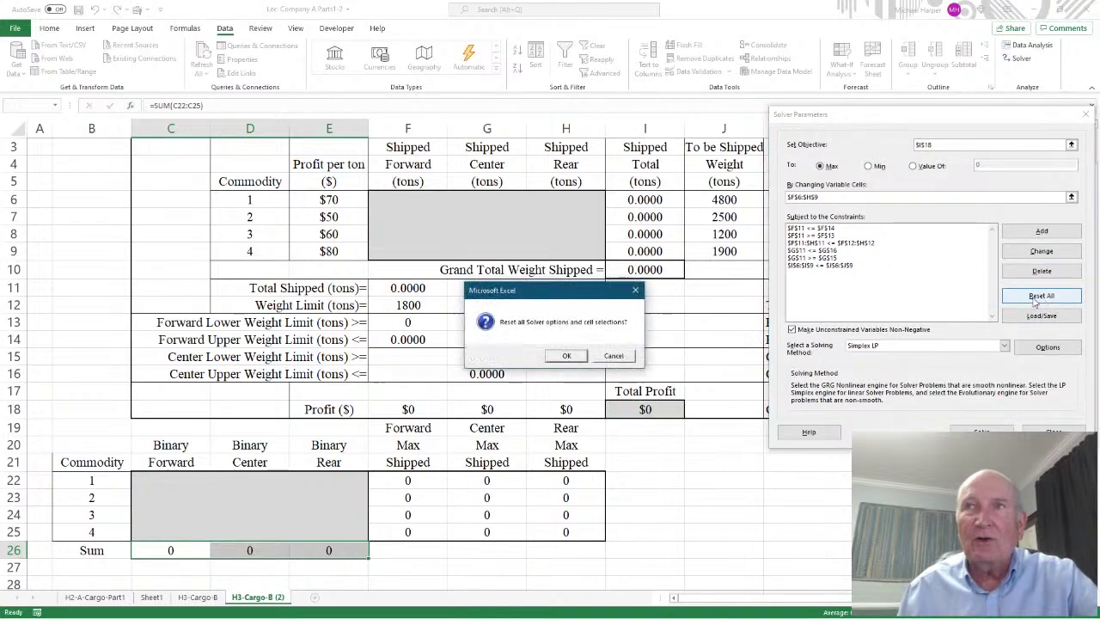
click(567, 356)
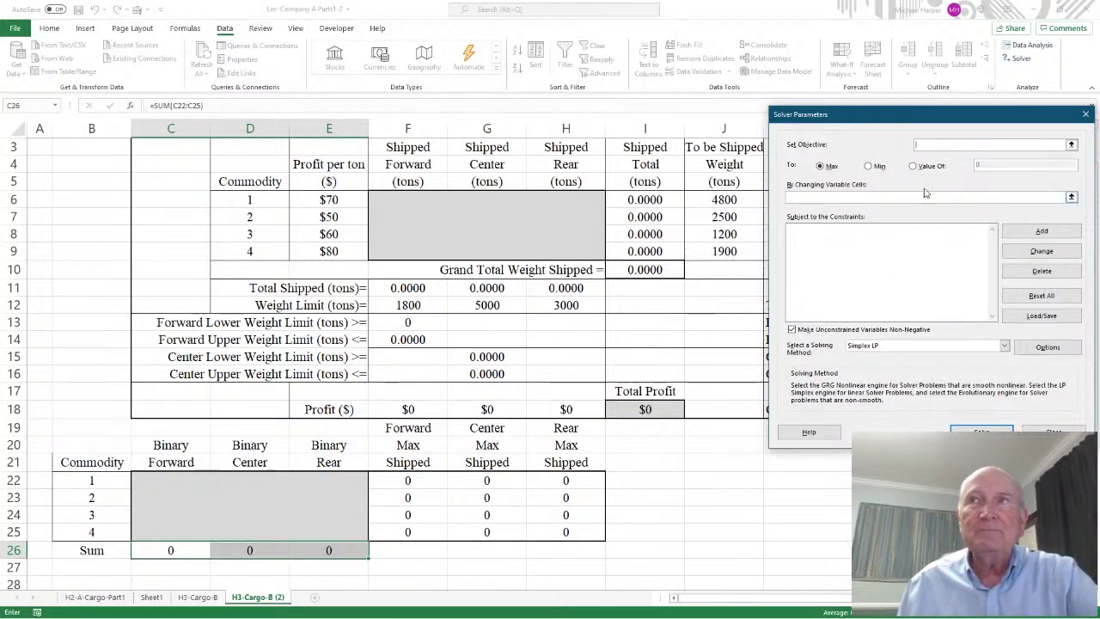
click(643, 409)
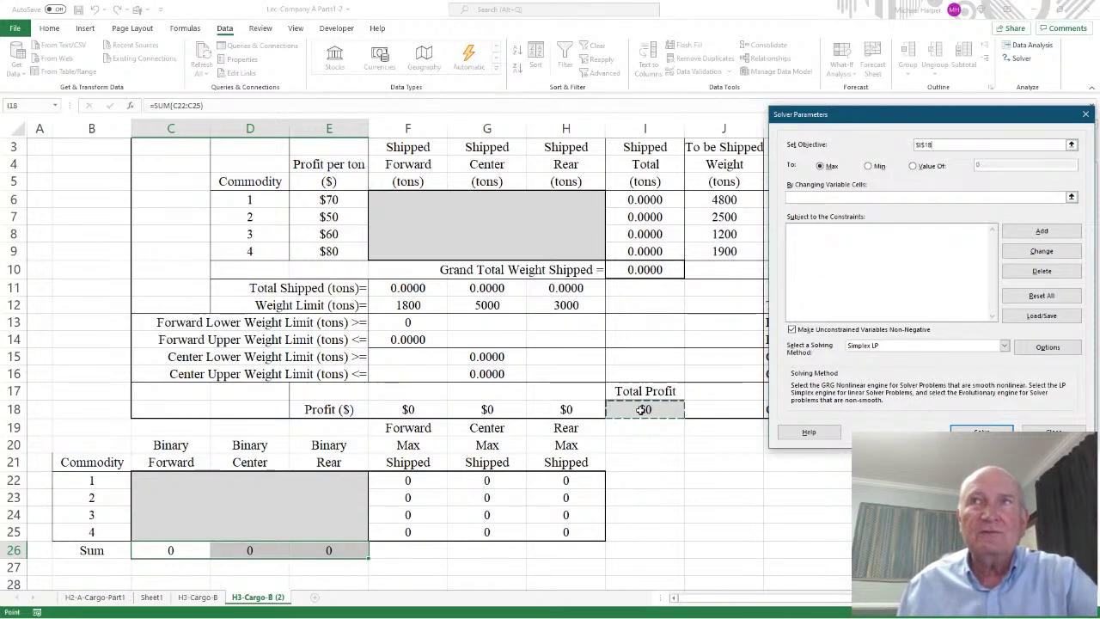
Set the Solver's changing variable cells to the shipped tonnages F6:H9 and the binary cells C22:E25.
click(810, 199)
drag(399, 198, 565, 255)
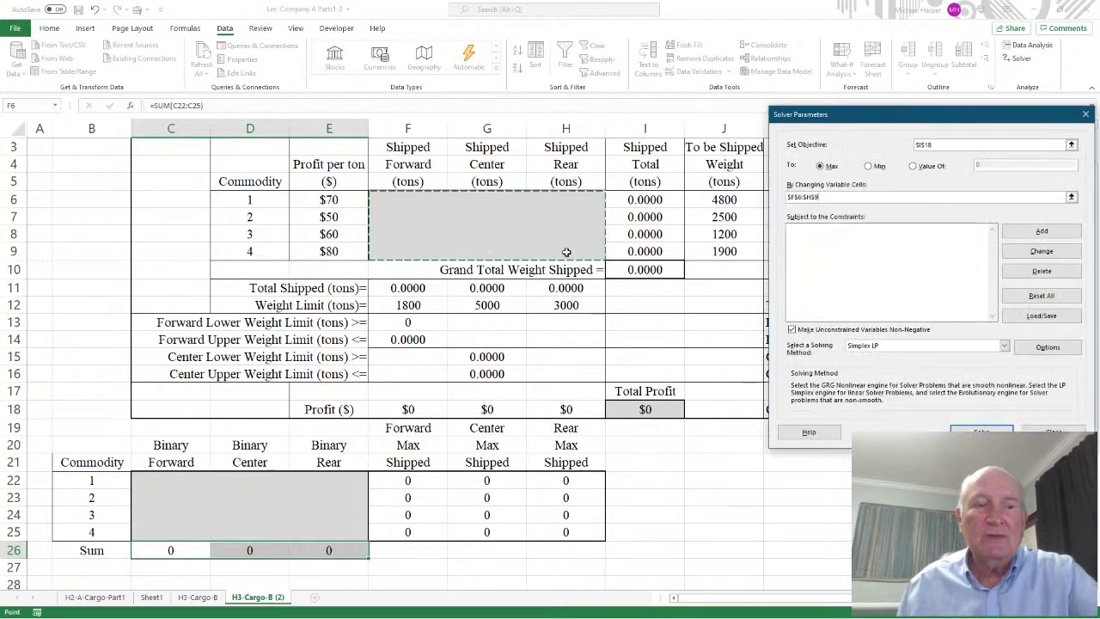
text(,)
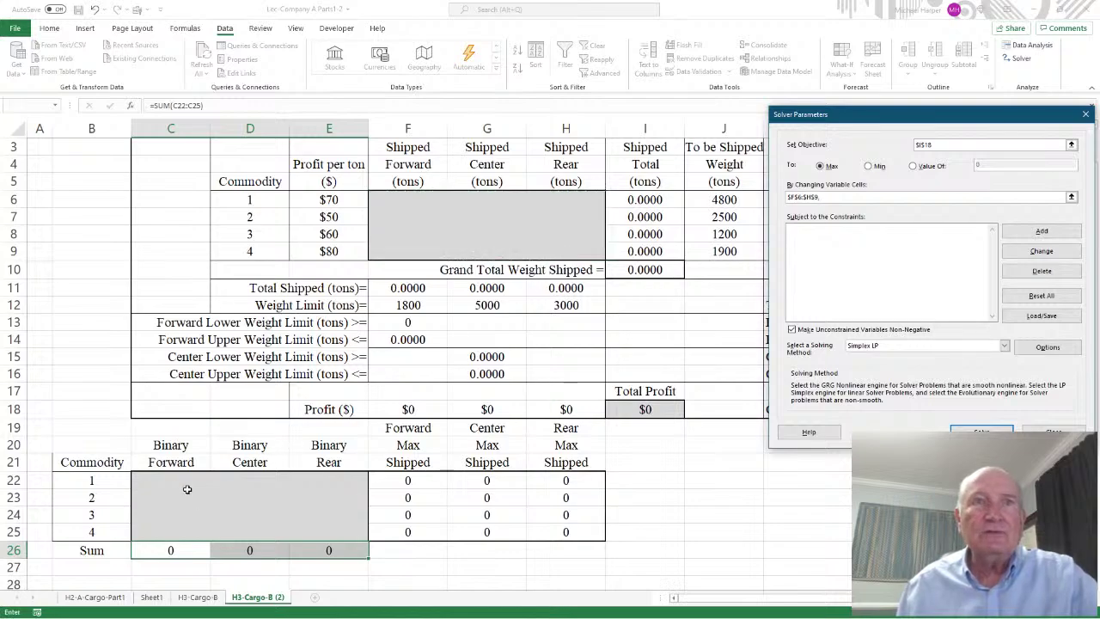
drag(172, 478, 324, 529)
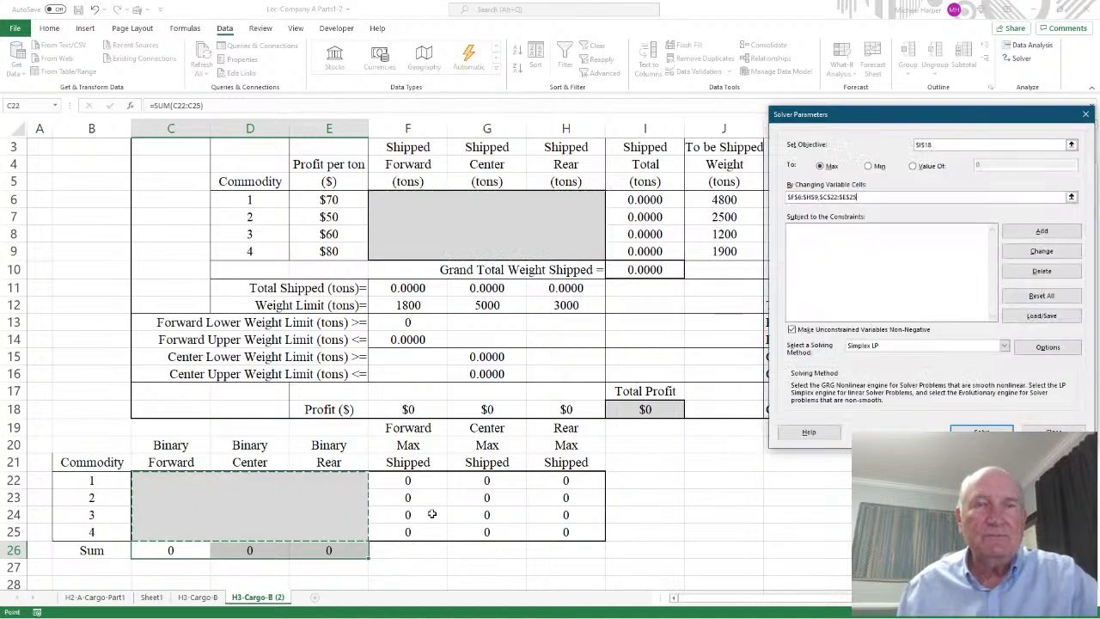
Add a Solver constraint requiring each commodity's shipped total I6:I9 to be <= its weight to be shipped J6:J9.
click(1040, 231)
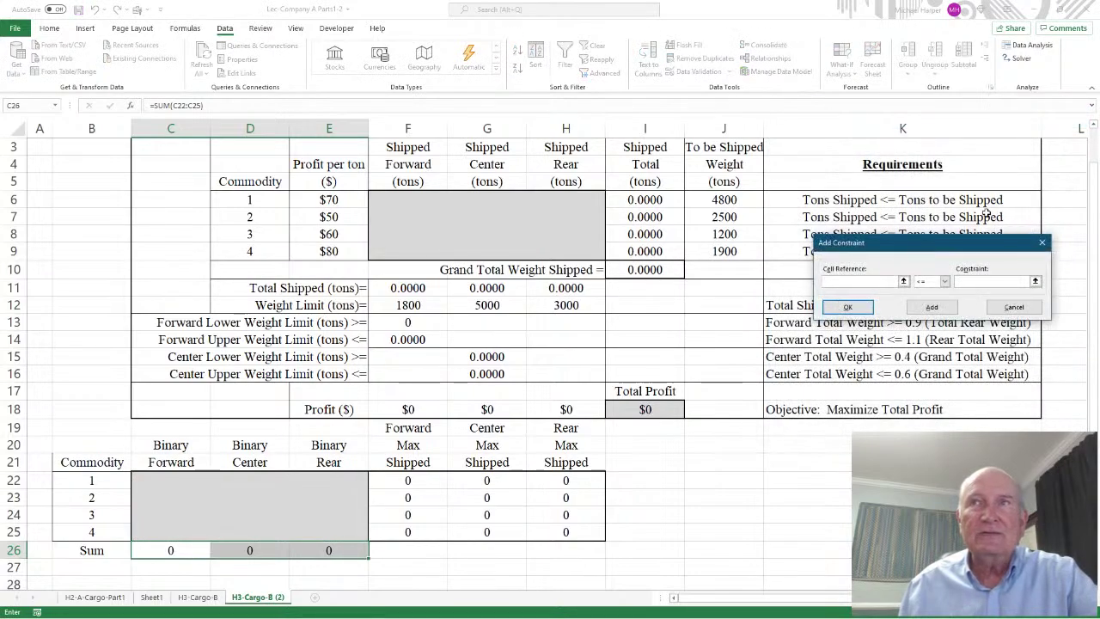
drag(643, 200, 646, 251)
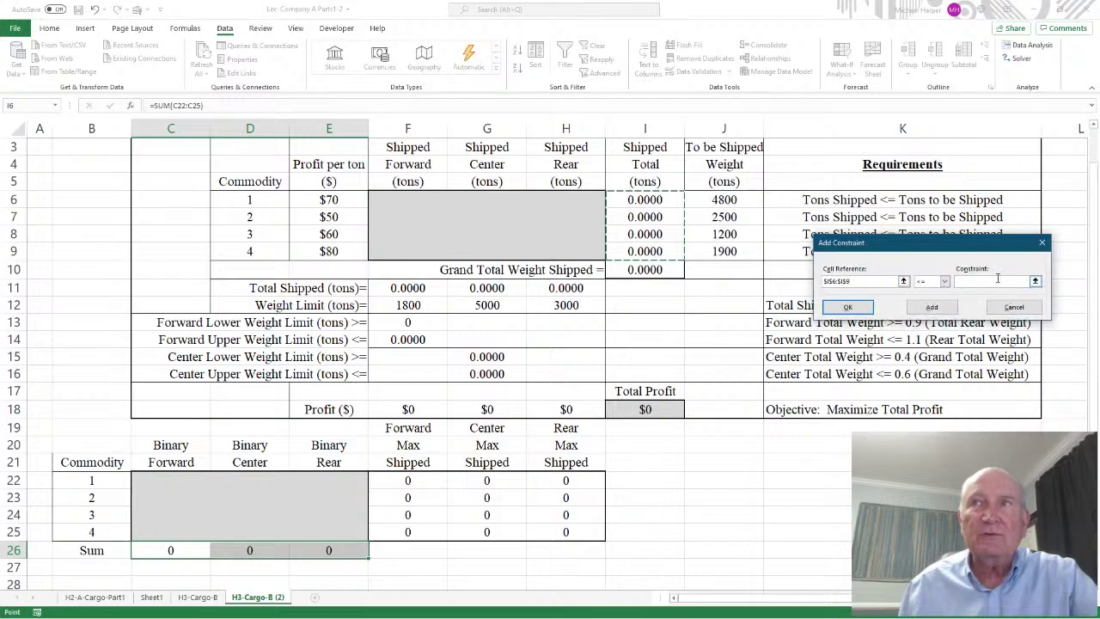
click(996, 280)
drag(724, 199, 727, 251)
click(936, 307)
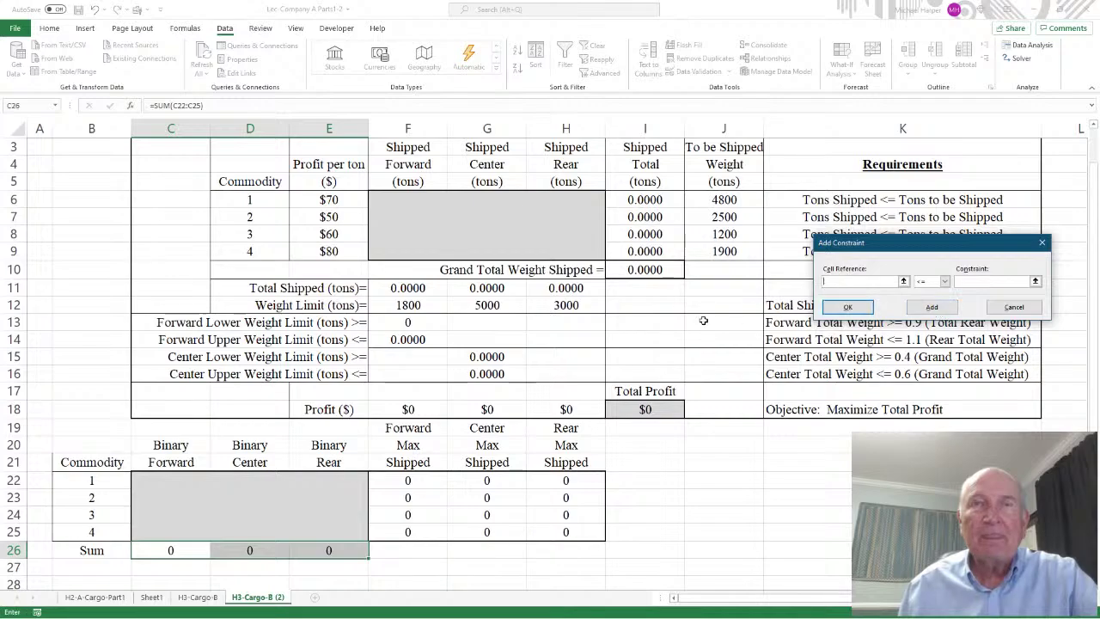
drag(399, 288, 566, 288)
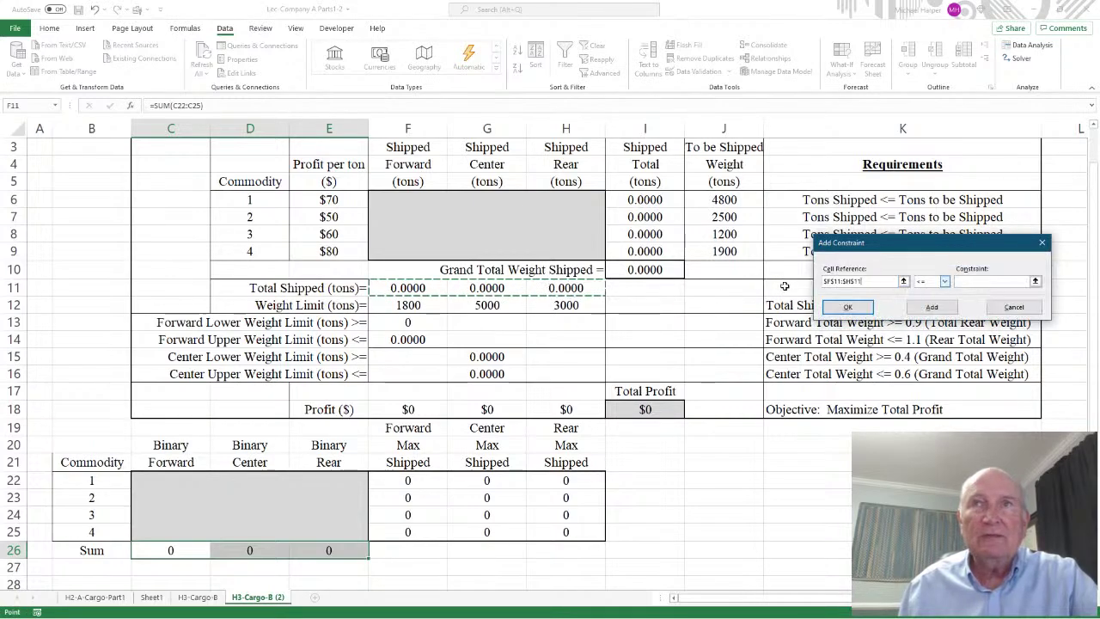
key(BackSpace)
key(BackSpace)
key(BackSpace)
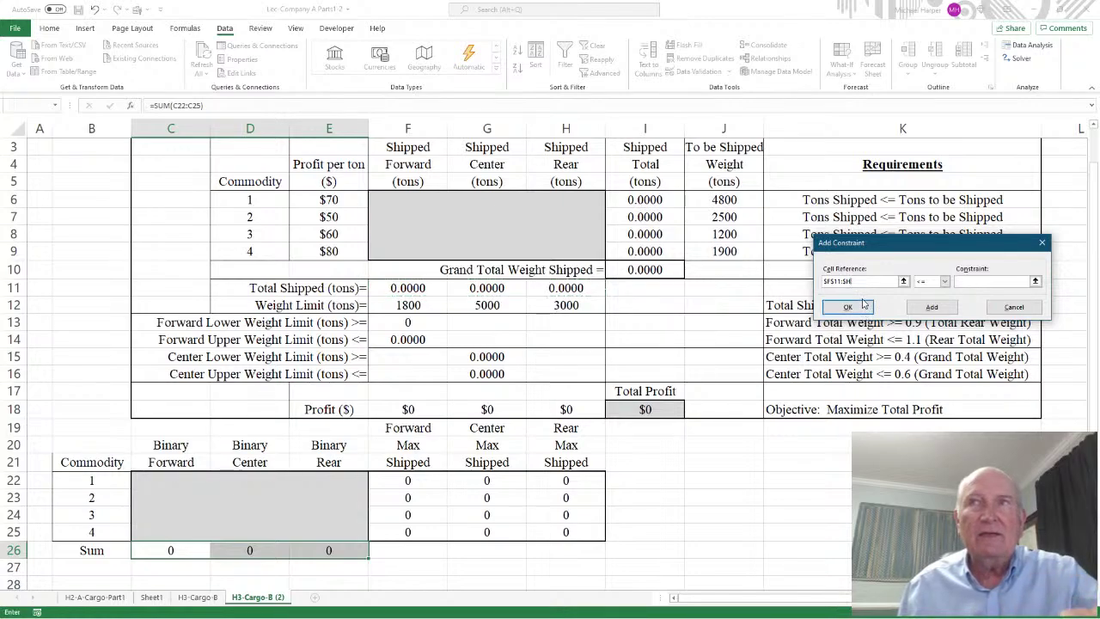
key(BackSpace)
key(BackSpace)
key(BackSpace)
key(BackSpace)
key(BackSpace)
key(BackSpace)
key(BackSpace)
key(BackSpace)
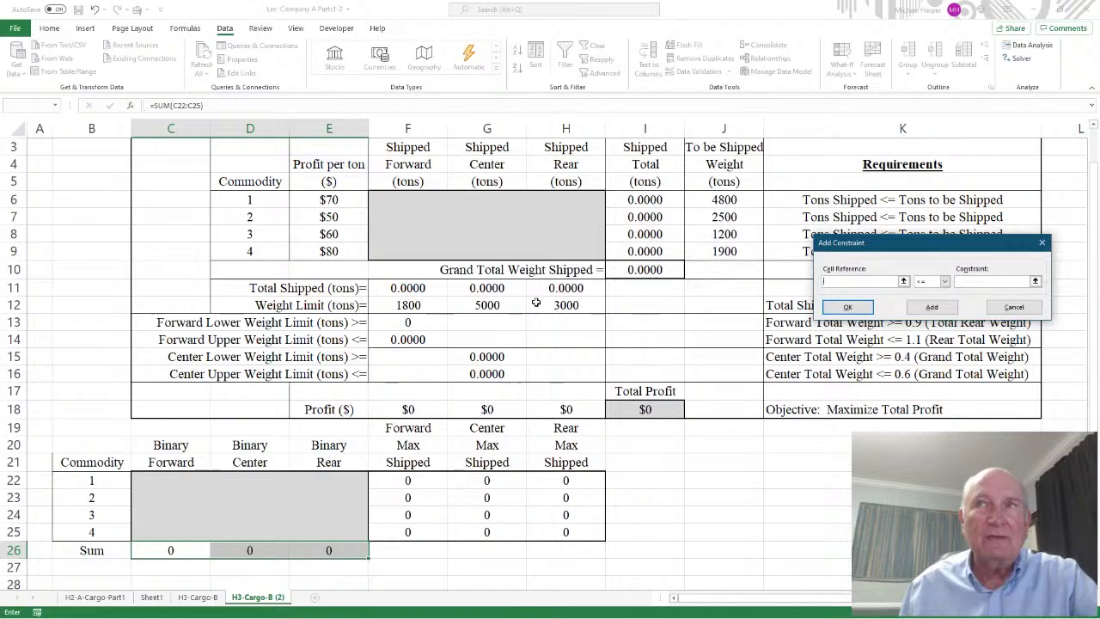
Add a constraint requiring the shipped tonnages F6:H9 to be <= the Max Shipped values in F22:H25.
drag(399, 196, 583, 255)
click(976, 282)
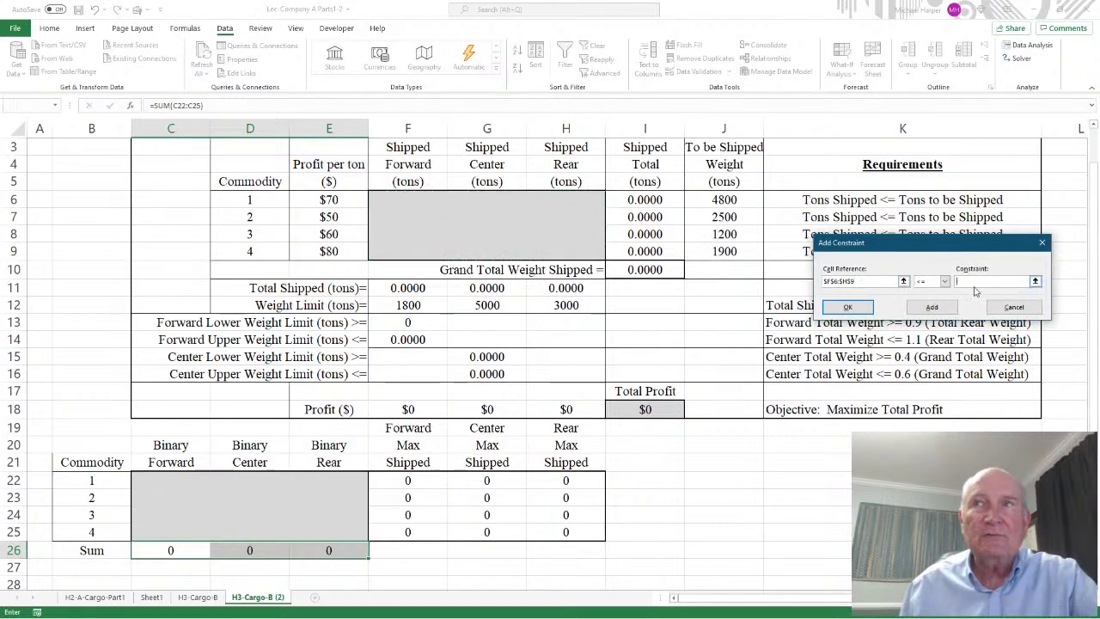
drag(421, 481, 571, 534)
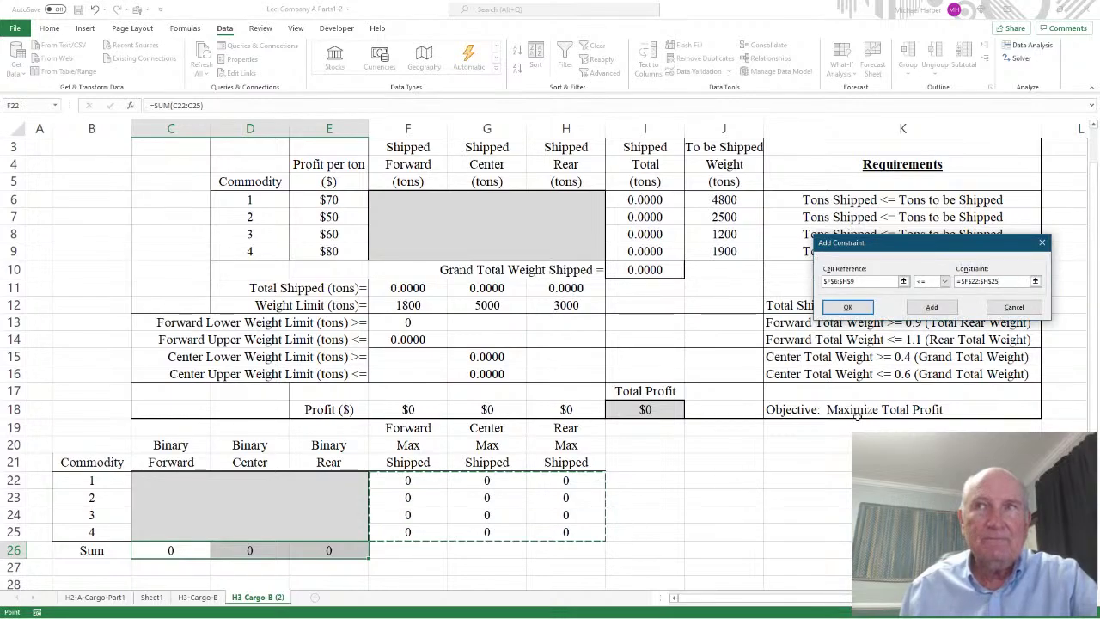
click(930, 310)
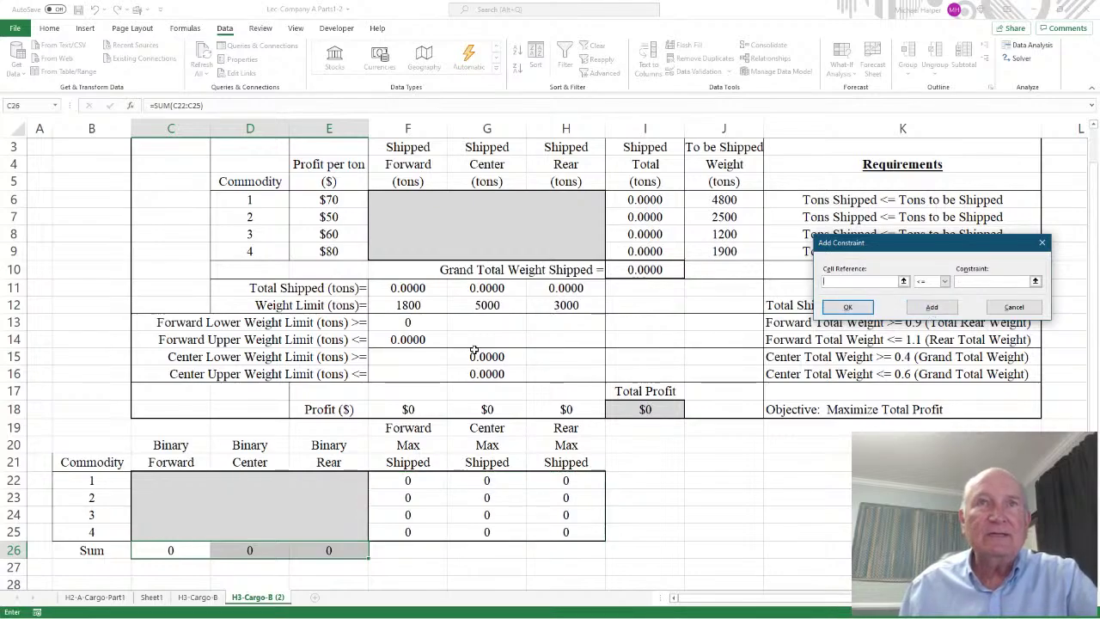
Add constraints keeping the forward total F11 <= its upper weight limit F14 and >= its lower weight limit F13.
click(419, 291)
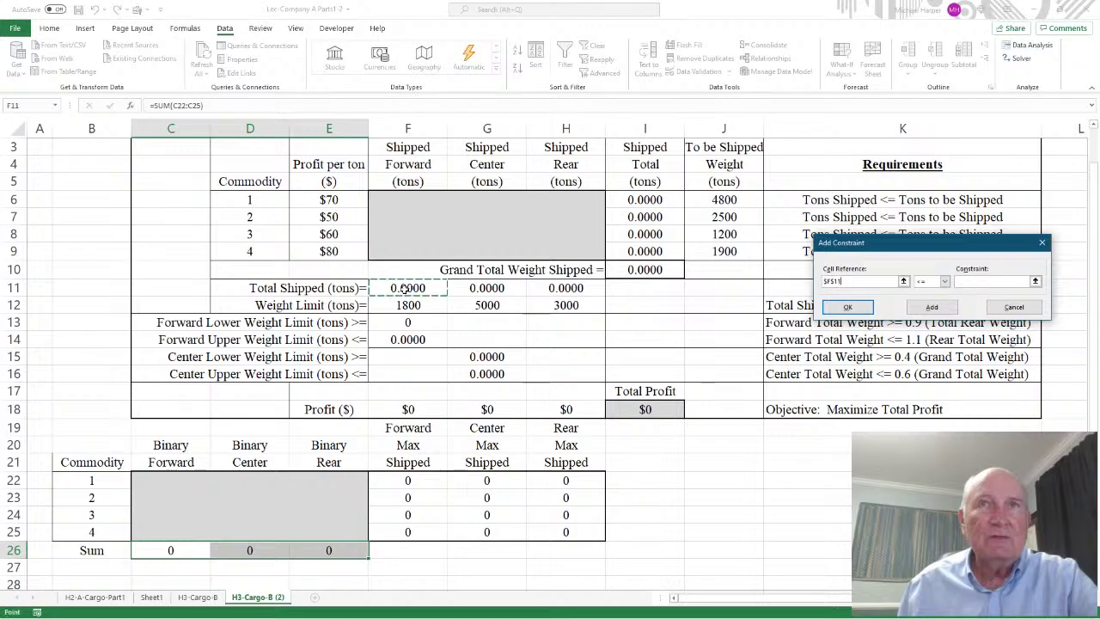
click(964, 282)
click(391, 340)
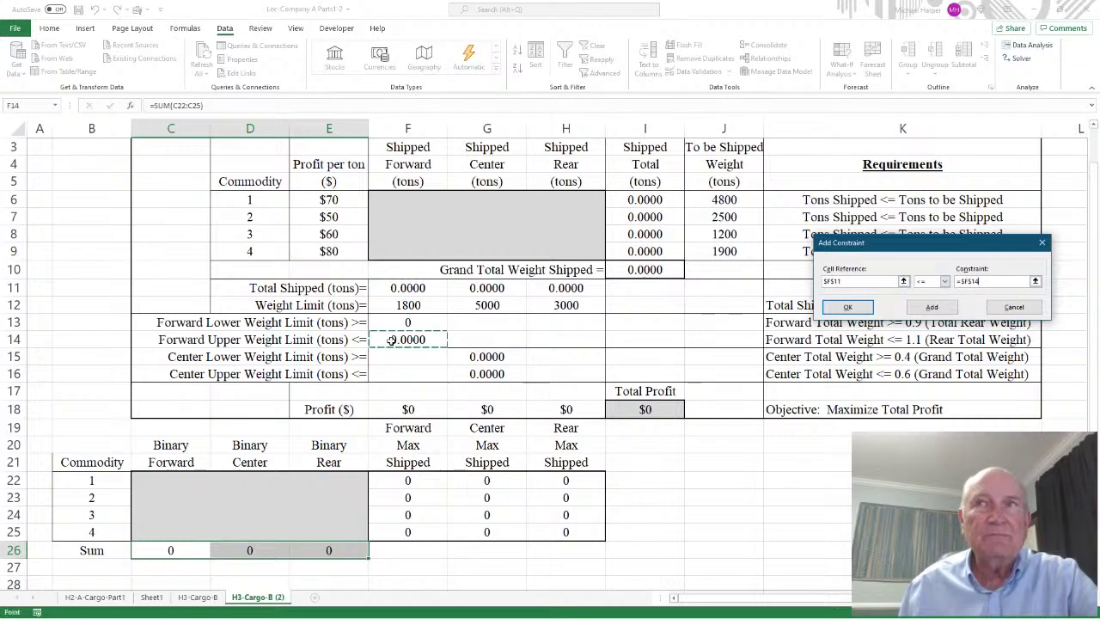
click(931, 307)
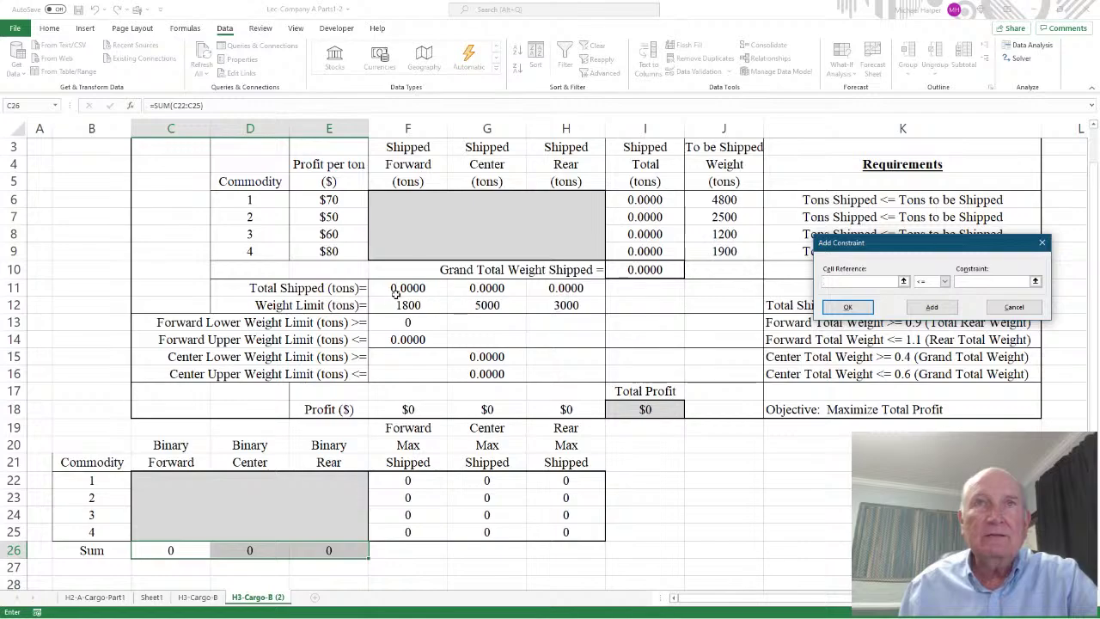
click(401, 291)
click(944, 282)
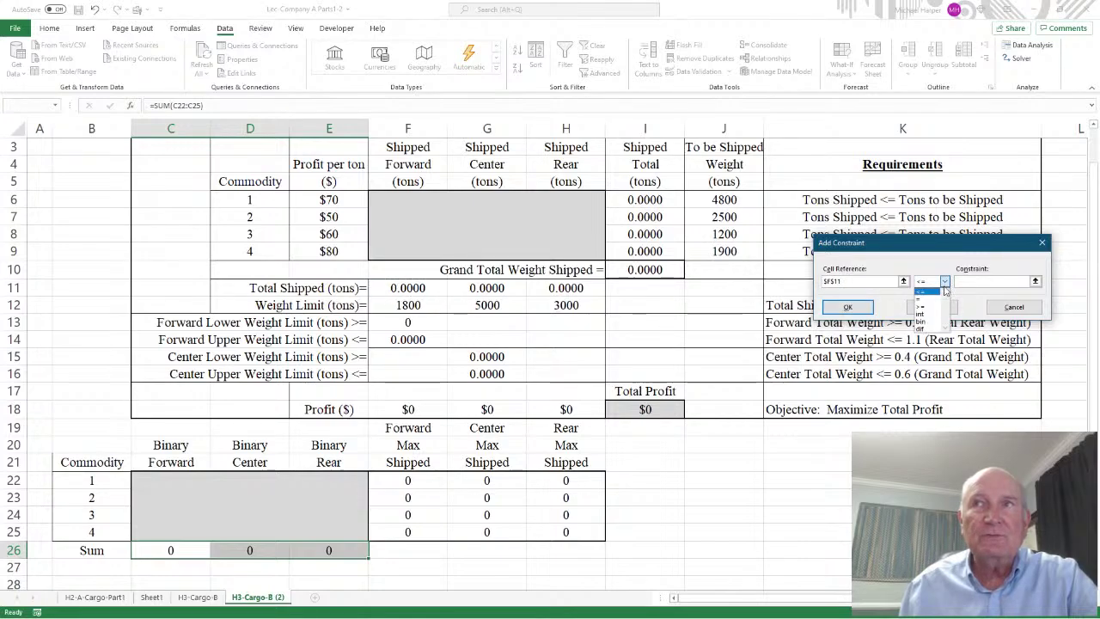
click(940, 307)
click(409, 325)
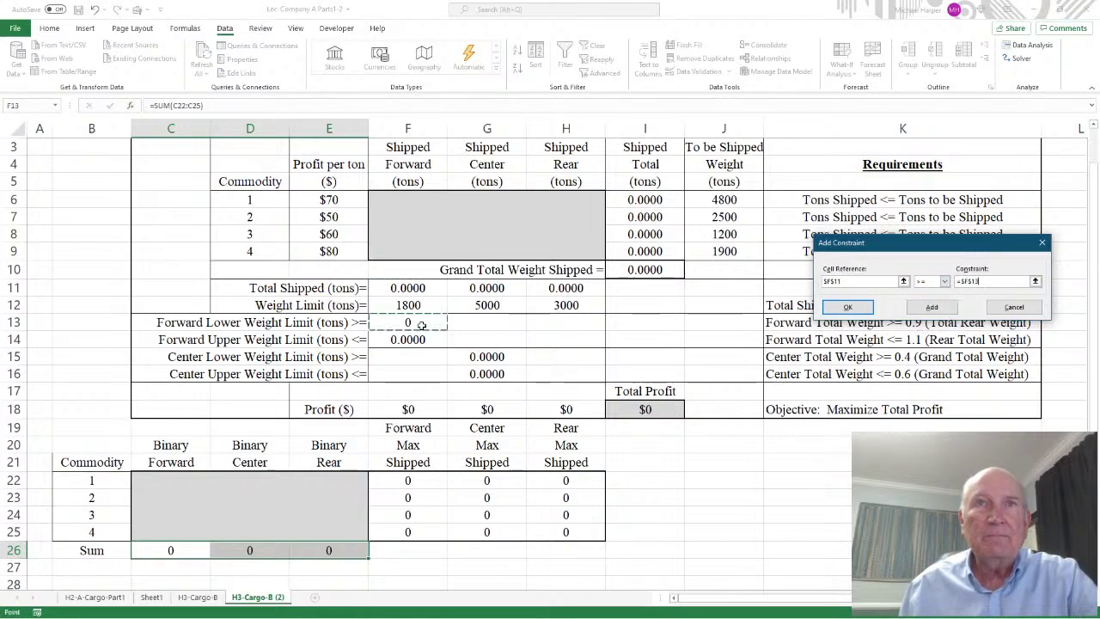
click(931, 306)
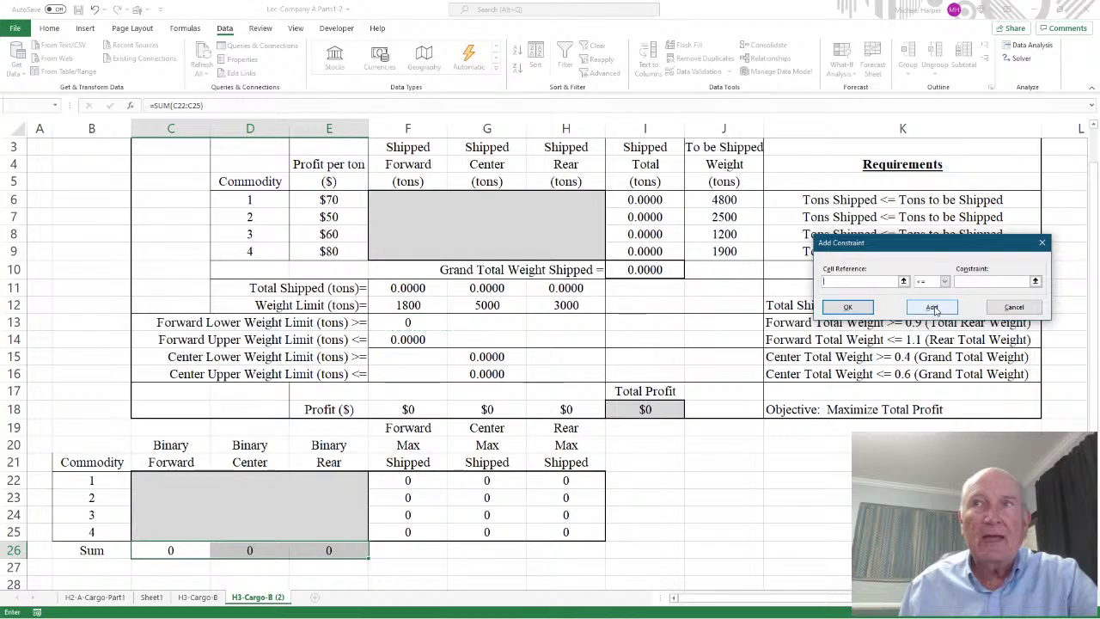
Add constraints keeping the center total G11 <= its upper weight limit G16 and >= its lower weight limit G15.
click(487, 290)
click(969, 282)
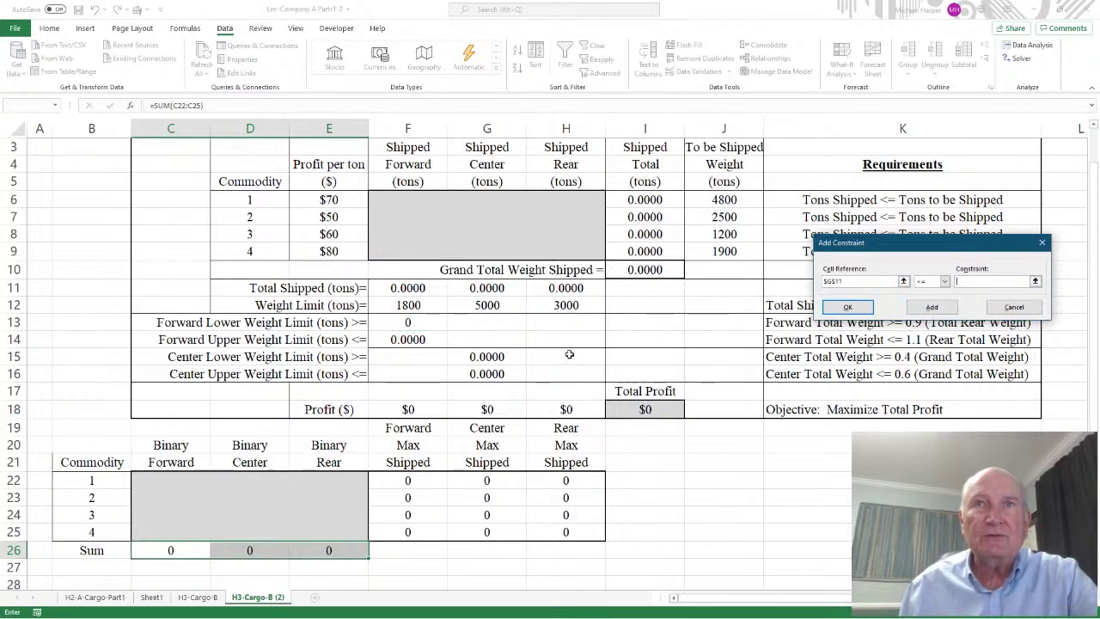
click(497, 374)
click(931, 307)
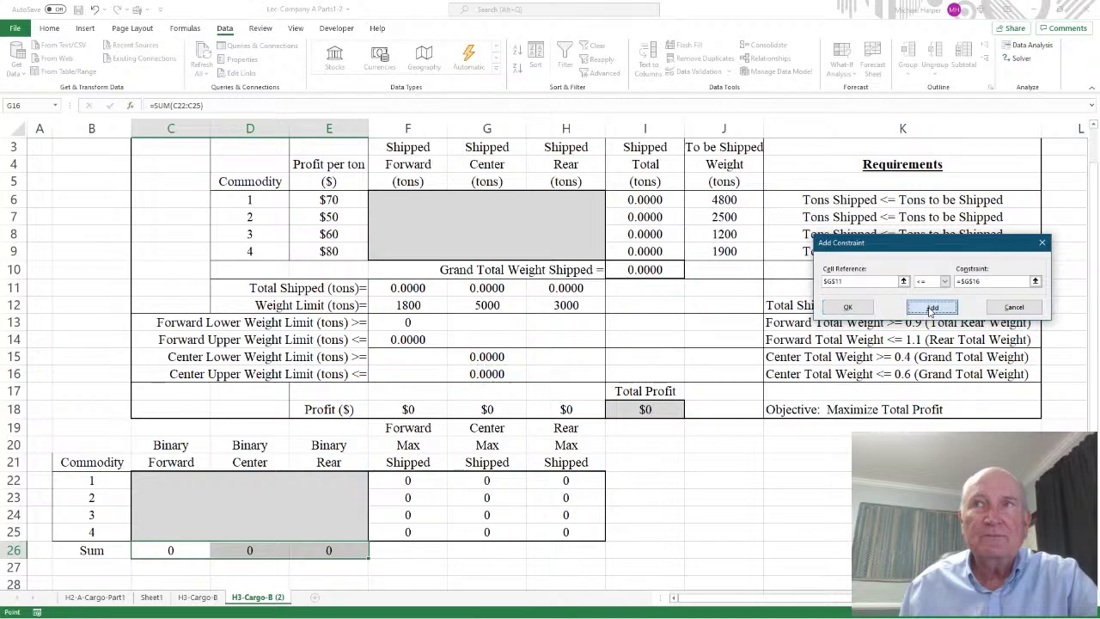
click(486, 290)
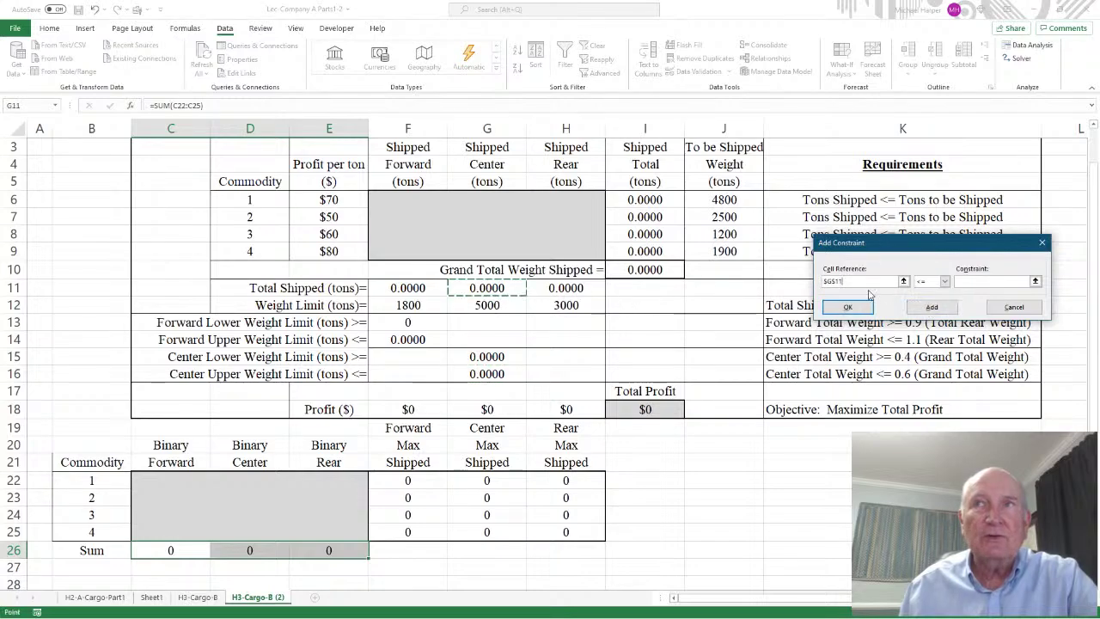
click(944, 281)
click(939, 306)
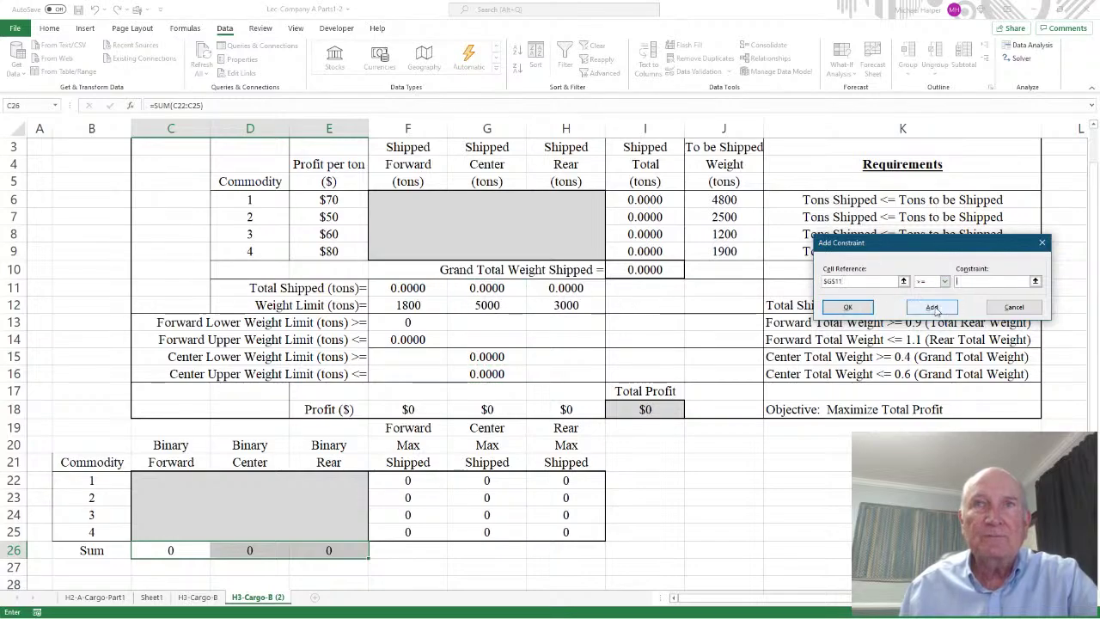
click(487, 359)
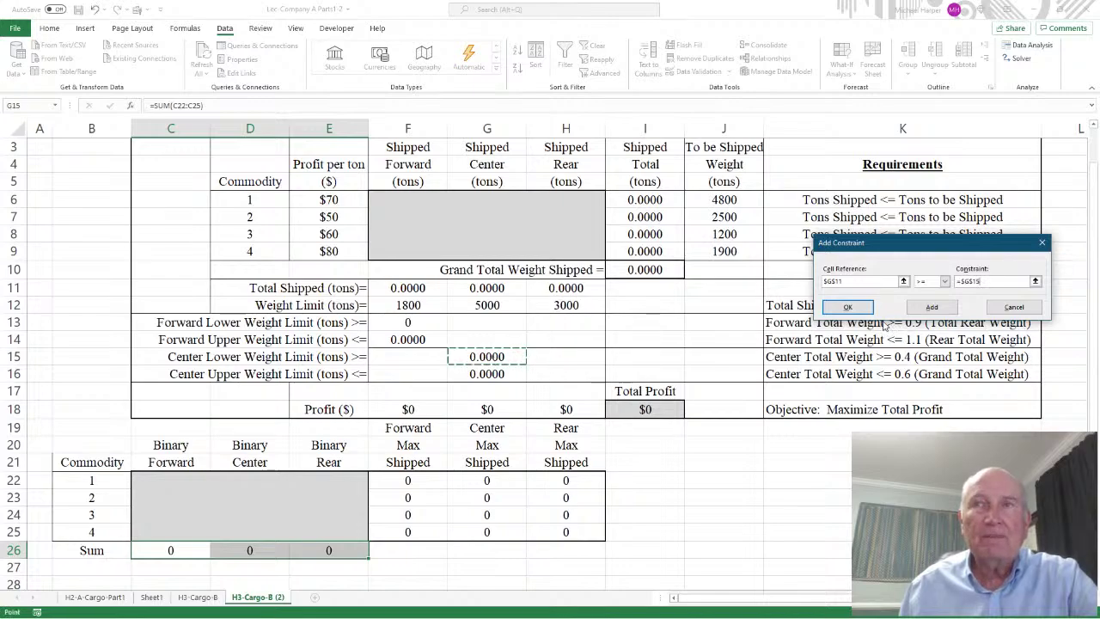
click(847, 308)
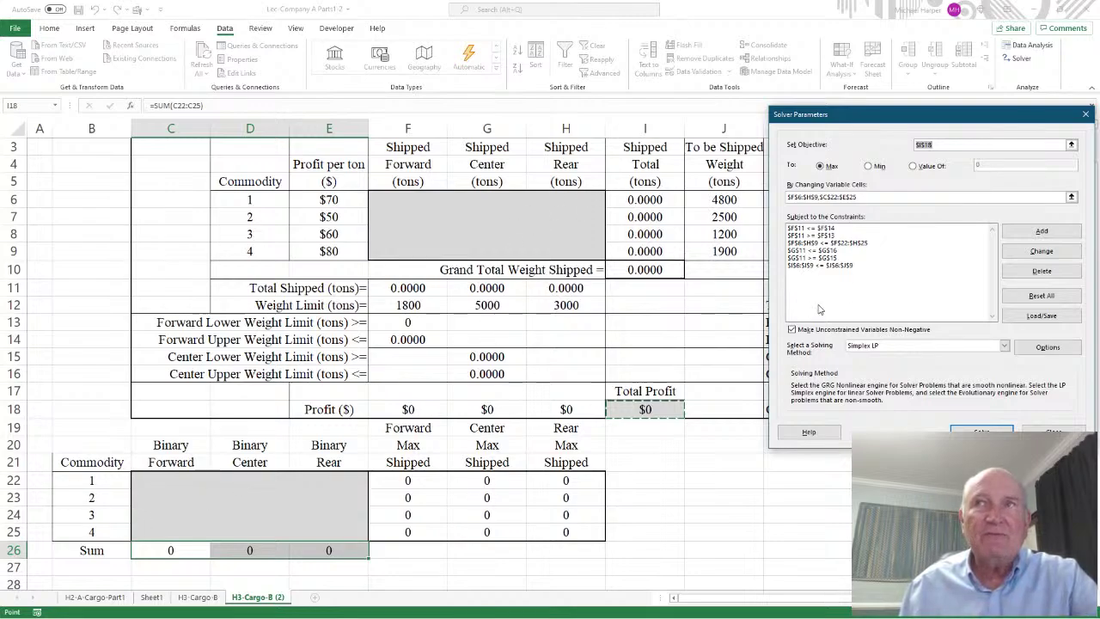
Add a constraint restricting the forward, center and rear decision cells C22:E25 to binary values.
click(1041, 230)
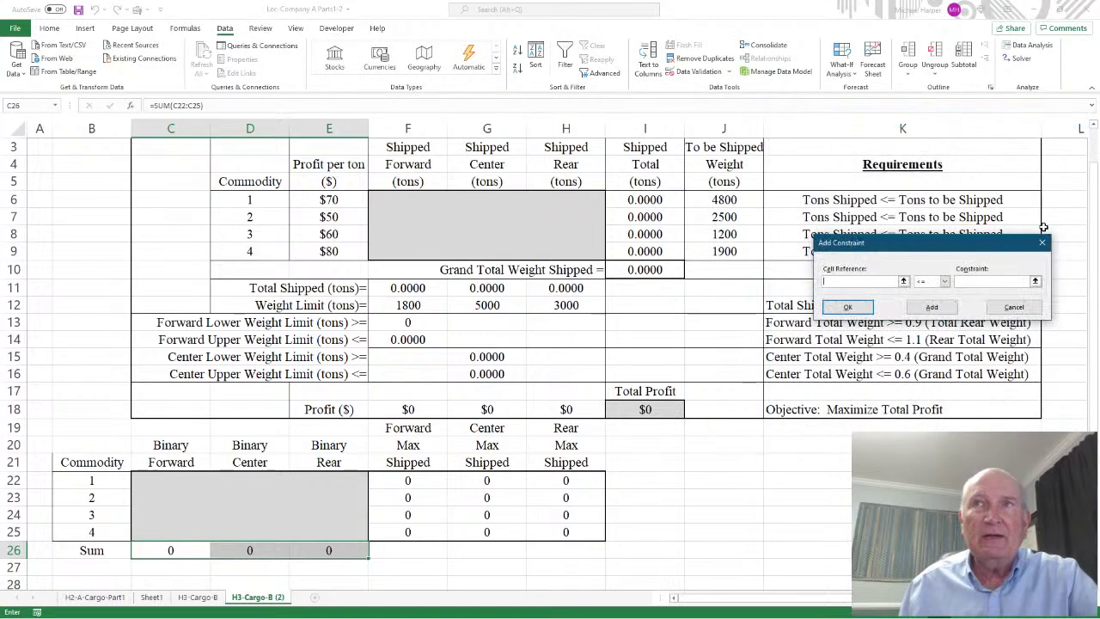
drag(161, 473, 336, 529)
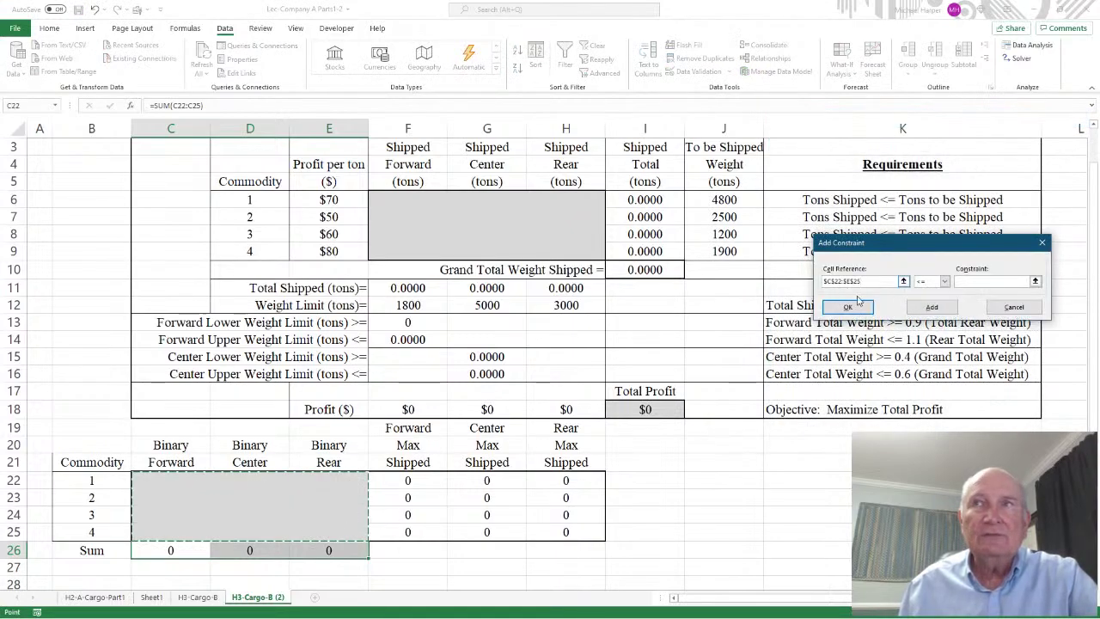
click(944, 282)
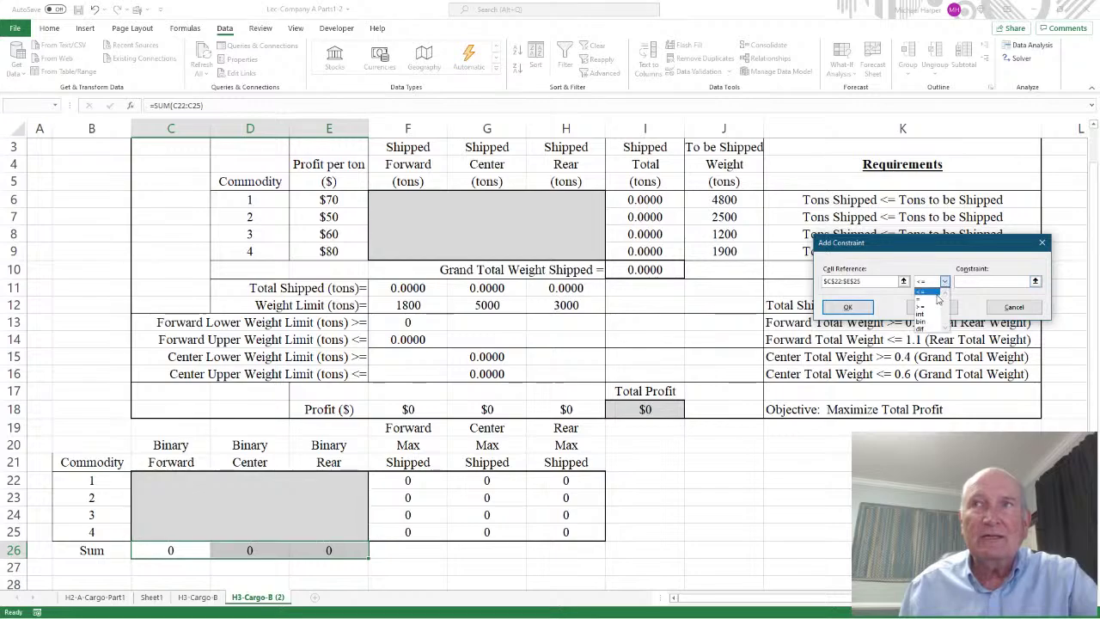
click(921, 321)
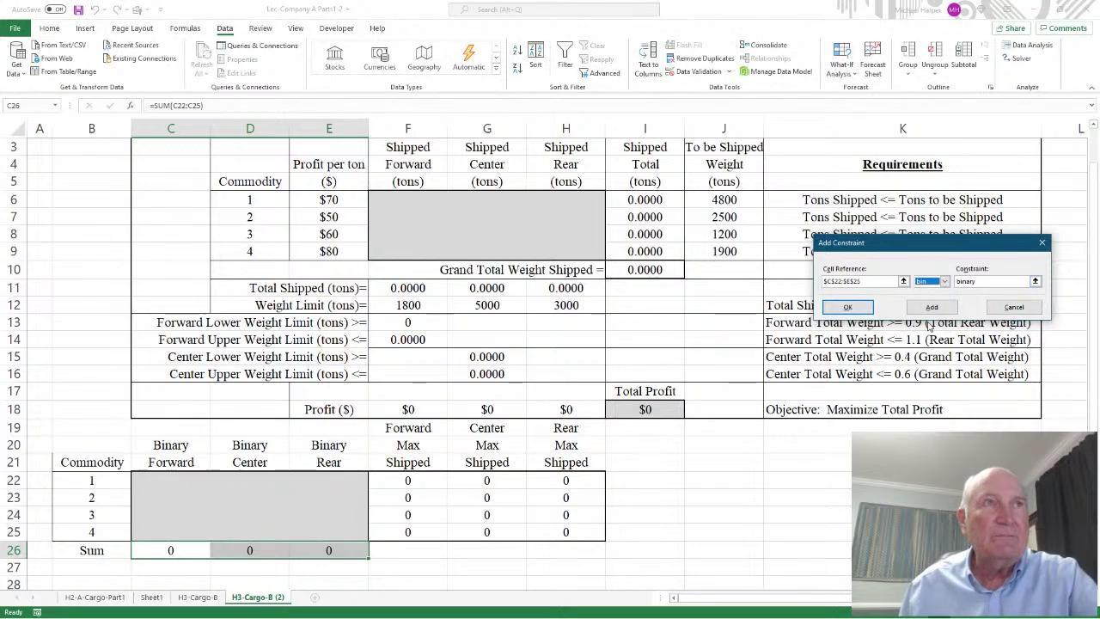
click(931, 308)
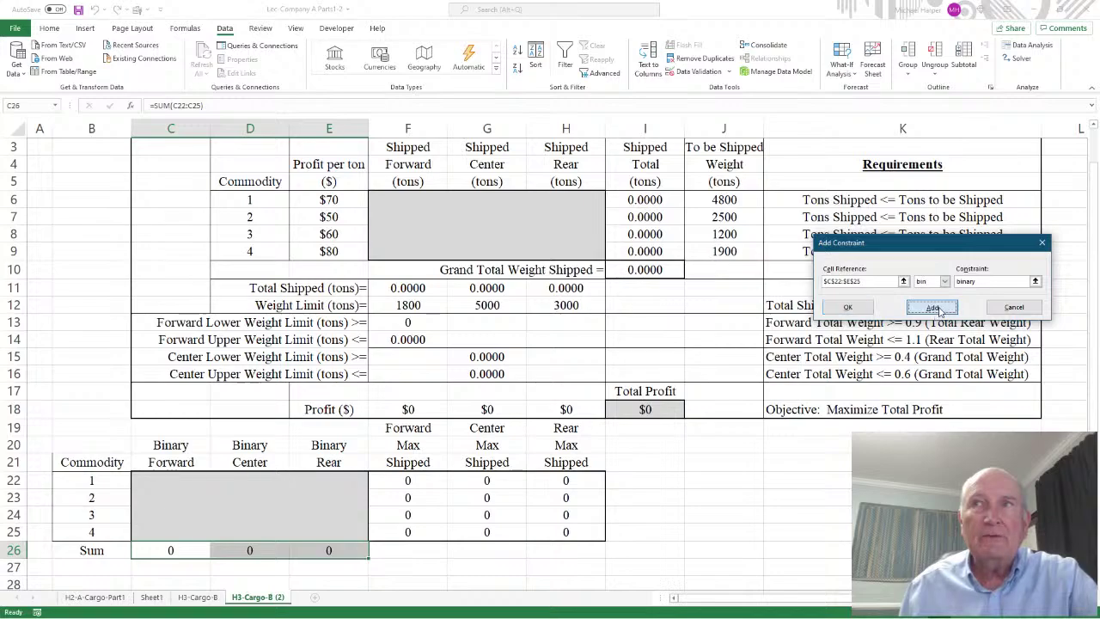
Add a constraint setting the binary sums in C26:E26 equal to 1 and return to the Solver parameters.
drag(173, 550, 328, 550)
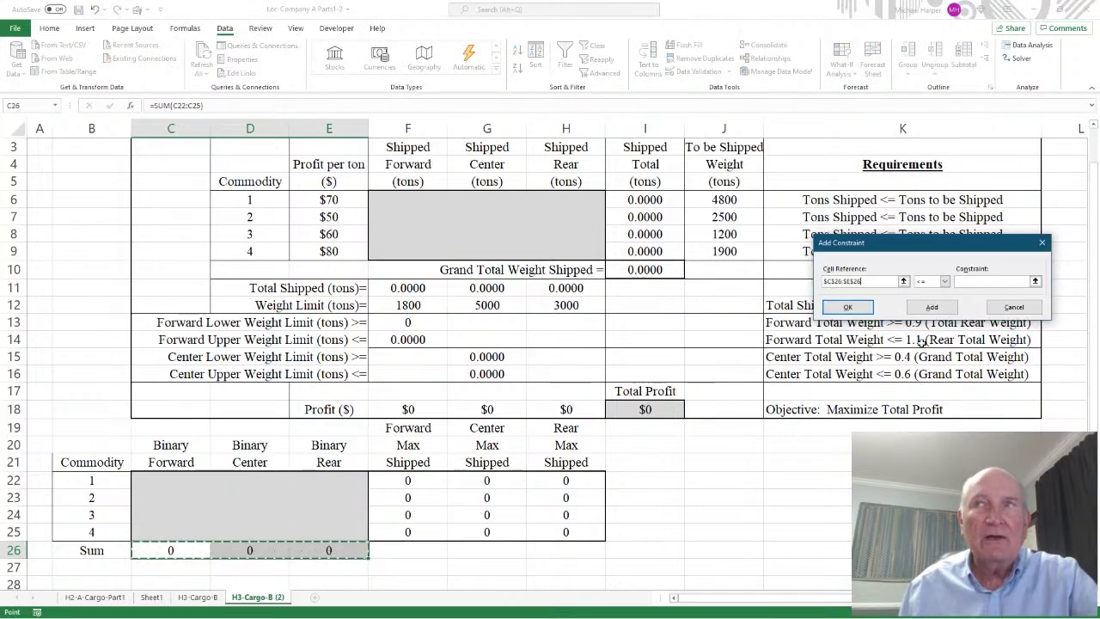
click(946, 282)
click(933, 298)
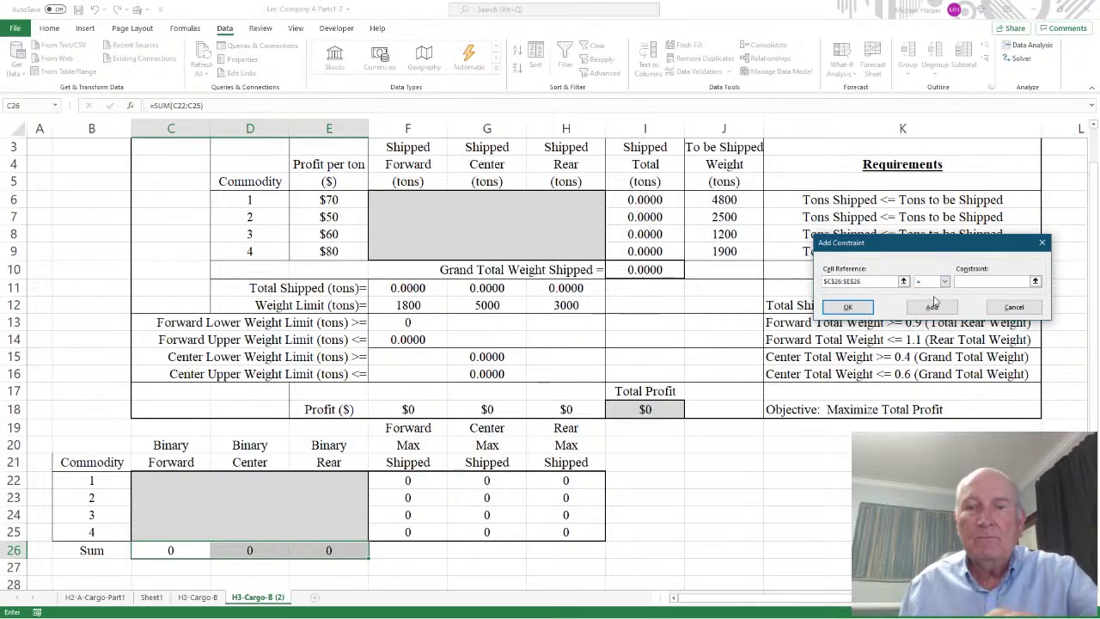
key(Tab)
text(1)
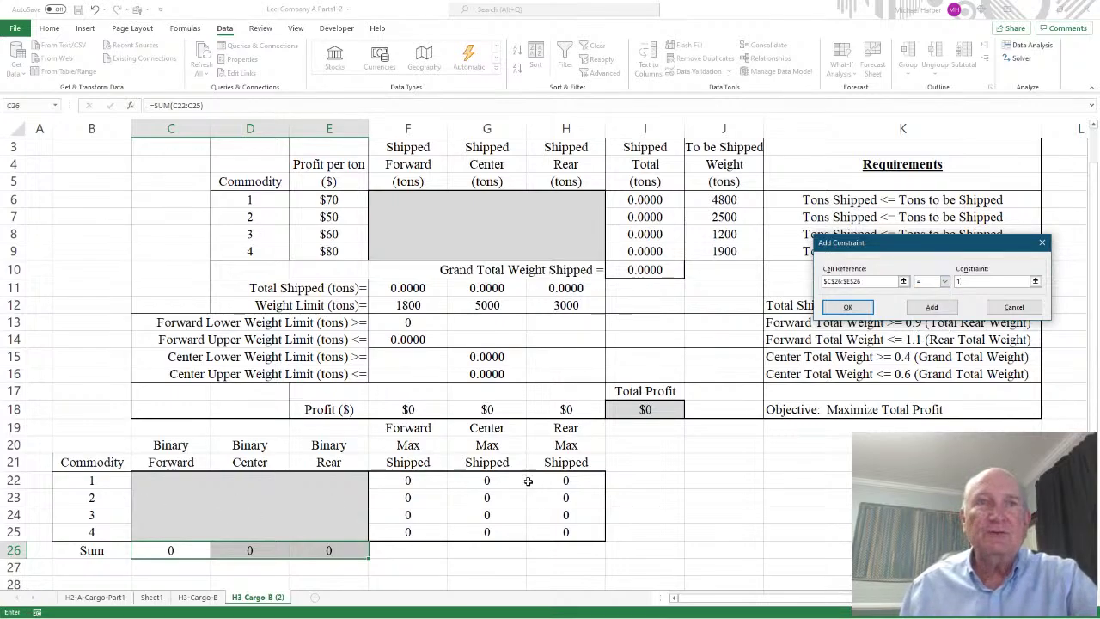
click(860, 308)
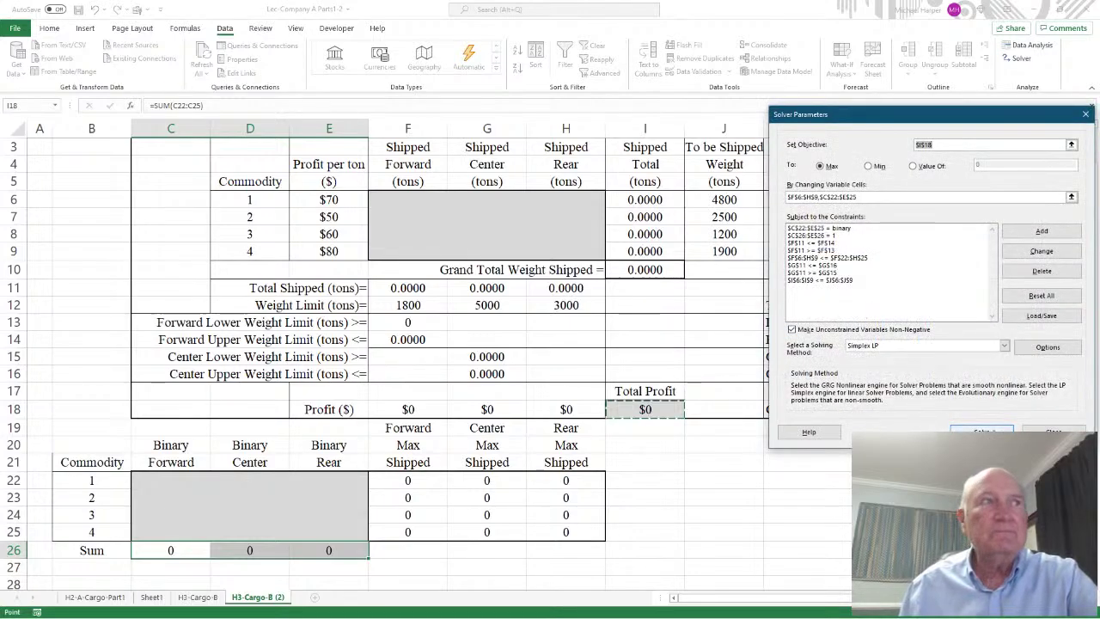
Solve the cargo model with the Simplex LP method and keep the Solver solution.
click(982, 431)
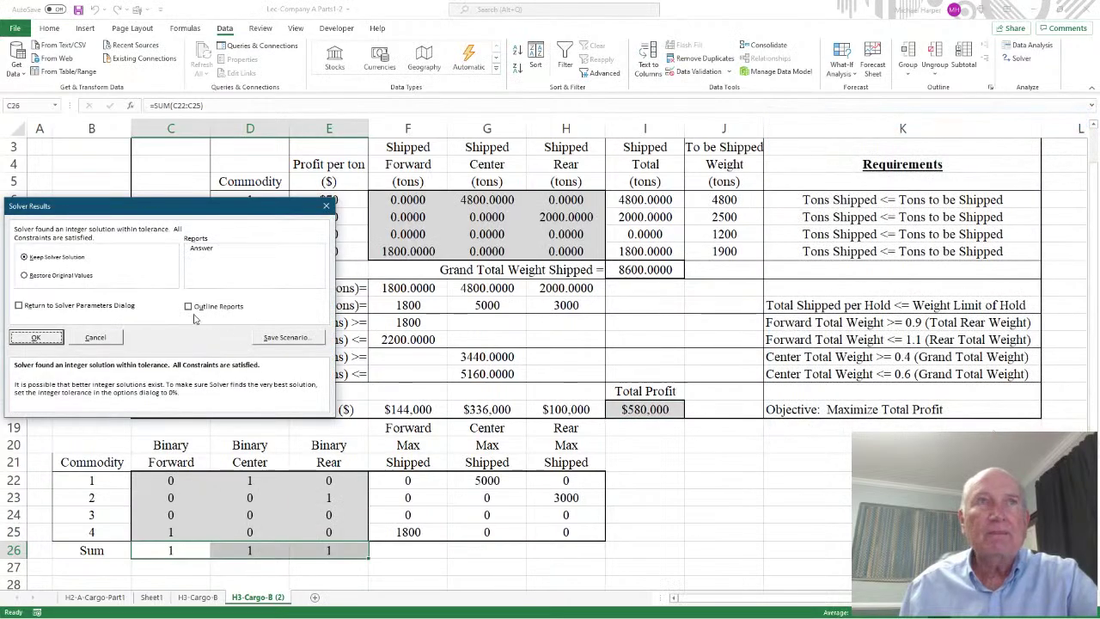
drag(104, 211, 174, 203)
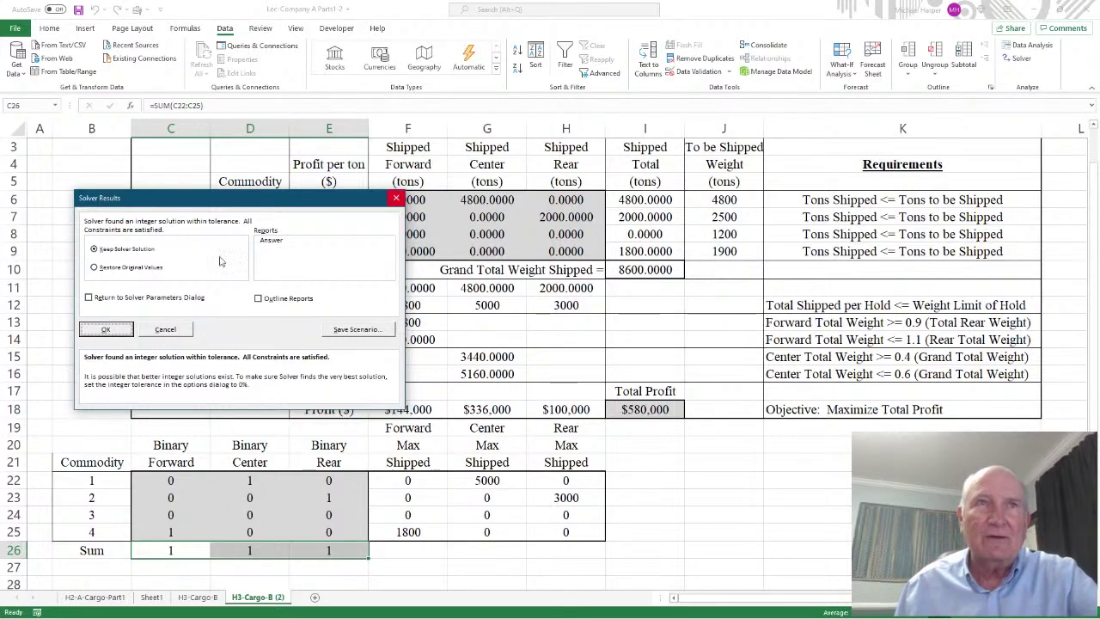
click(105, 330)
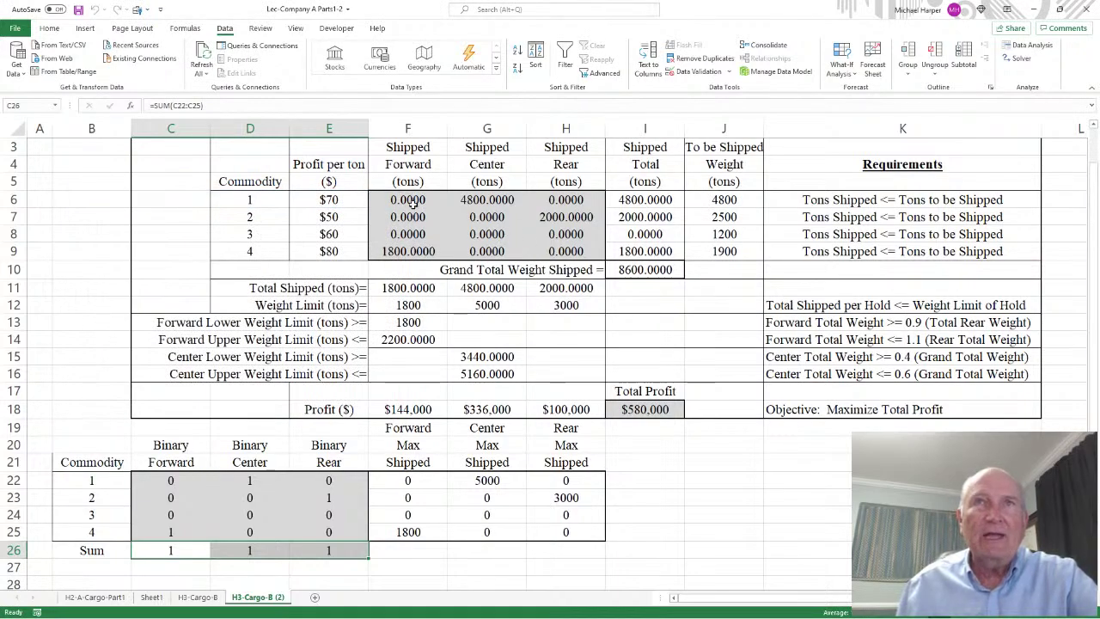
Format the shipped tonnage cells F6:H9 to show whole numbers with no decimal places.
drag(407, 200, 564, 250)
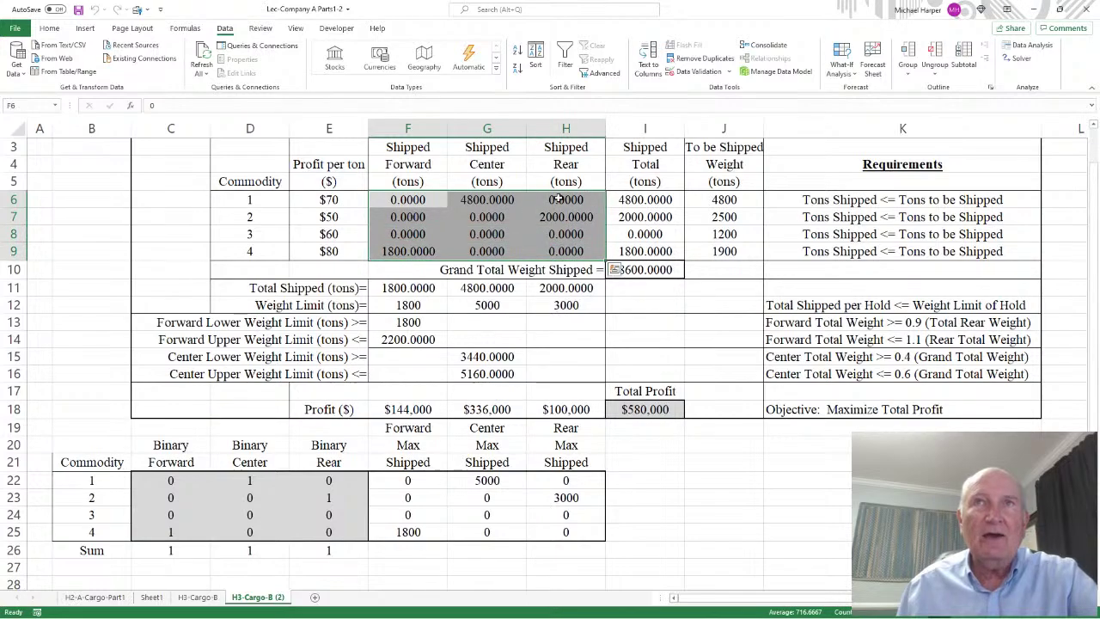
click(49, 30)
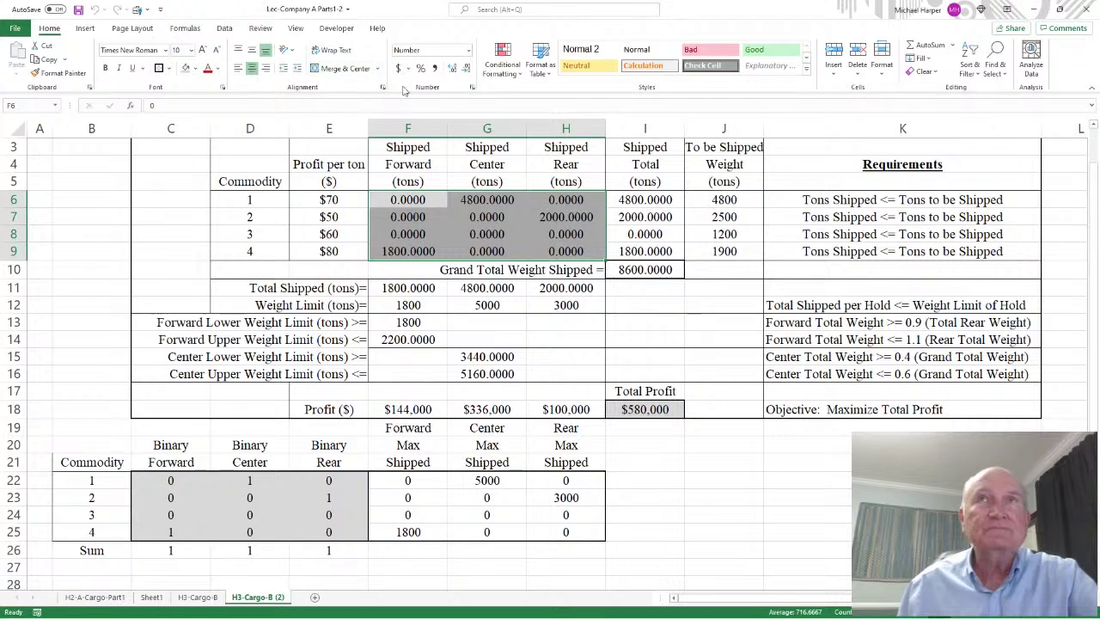
click(465, 69)
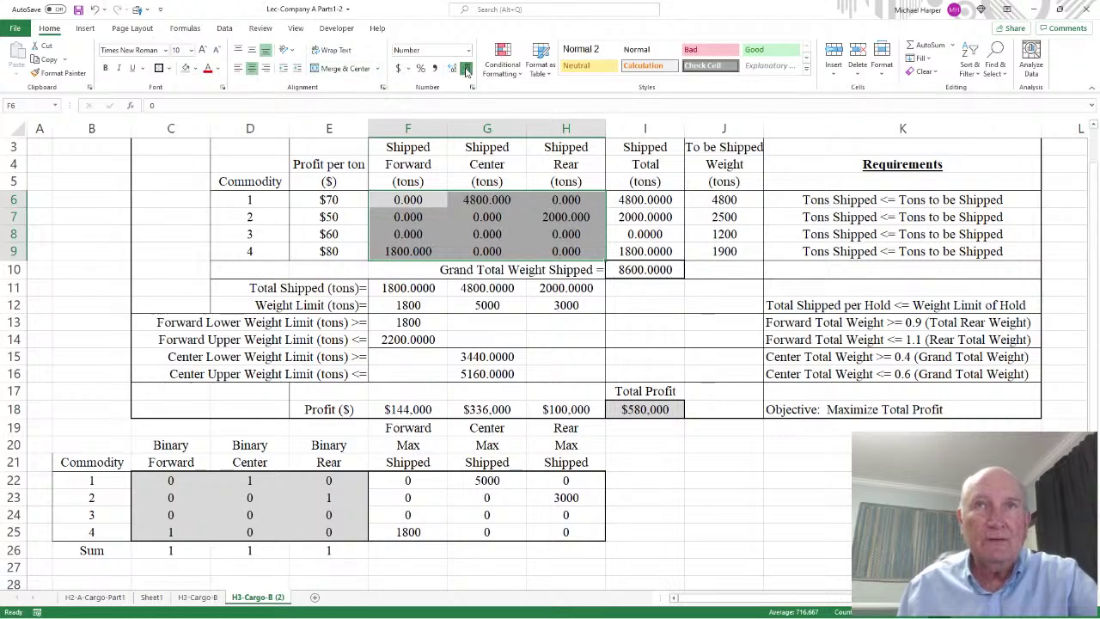
click(466, 69)
click(466, 69)
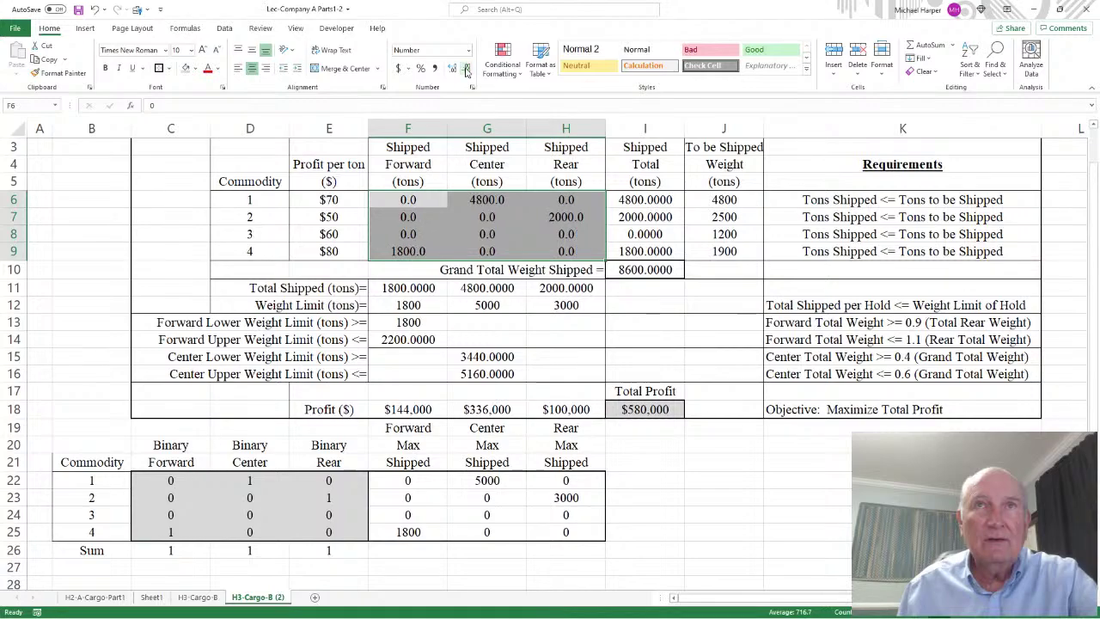
click(465, 71)
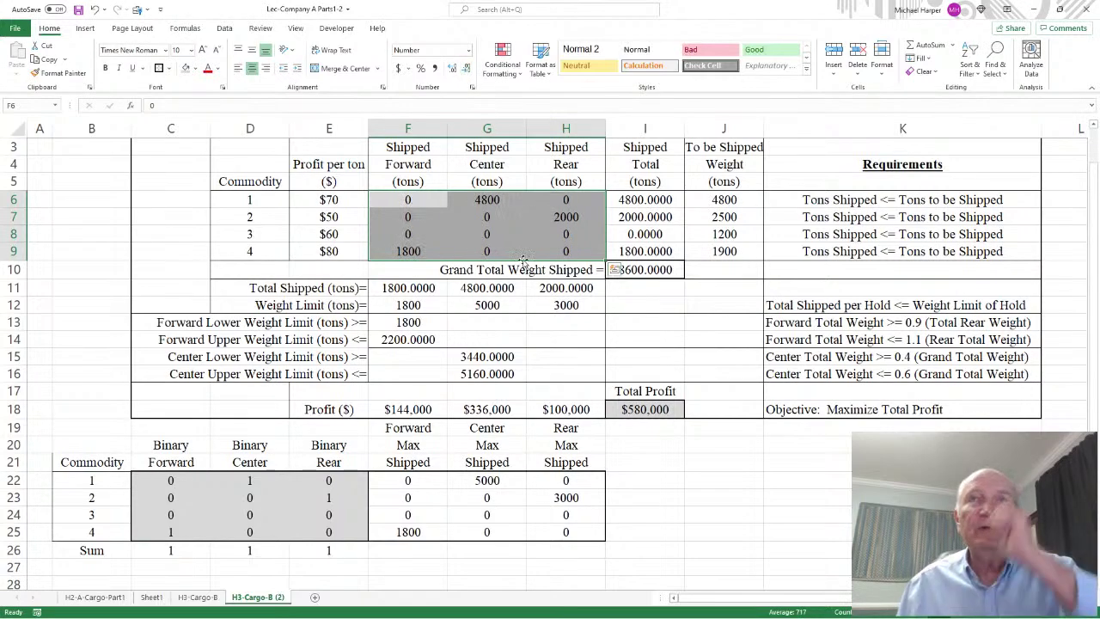
Examine the commodity tonnage assigned to each hold in F6:H9 and the total profit in I18.
click(426, 248)
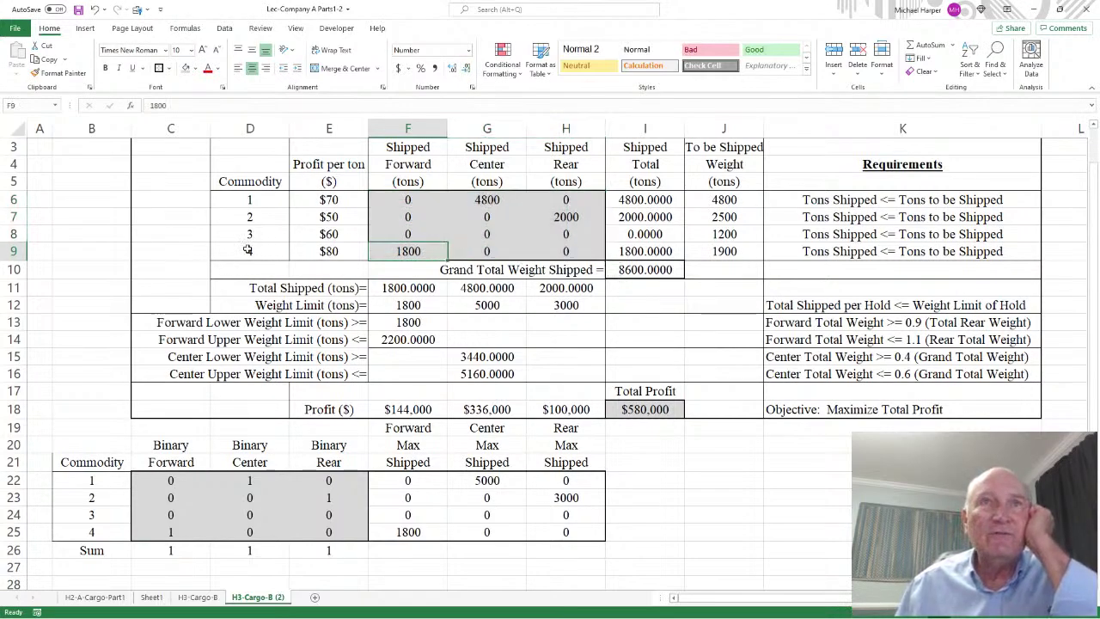
drag(369, 201, 563, 255)
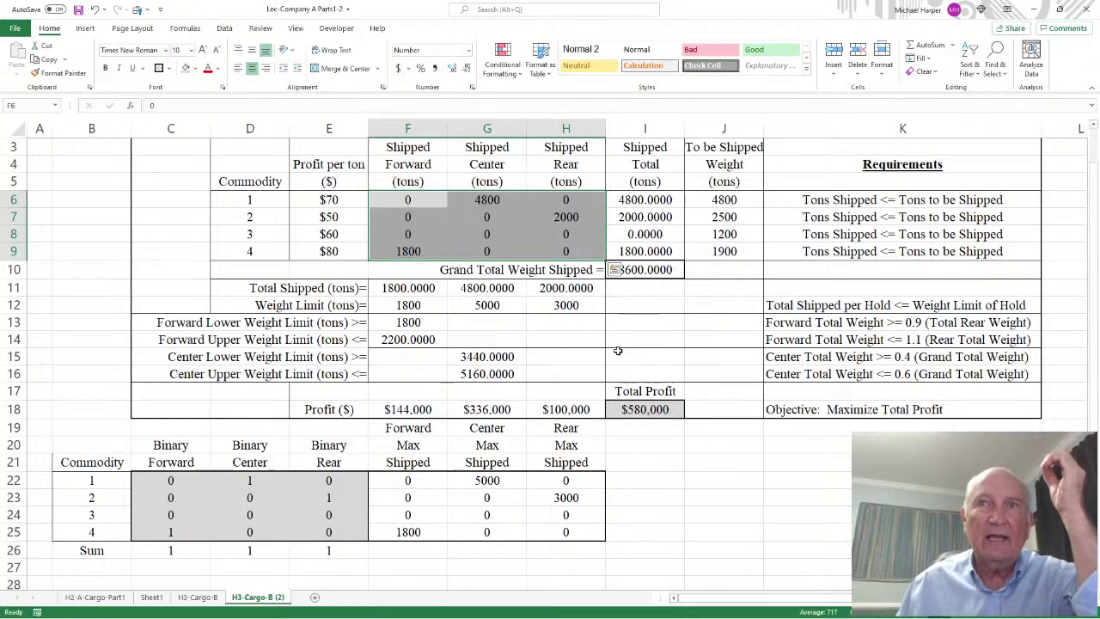
click(649, 411)
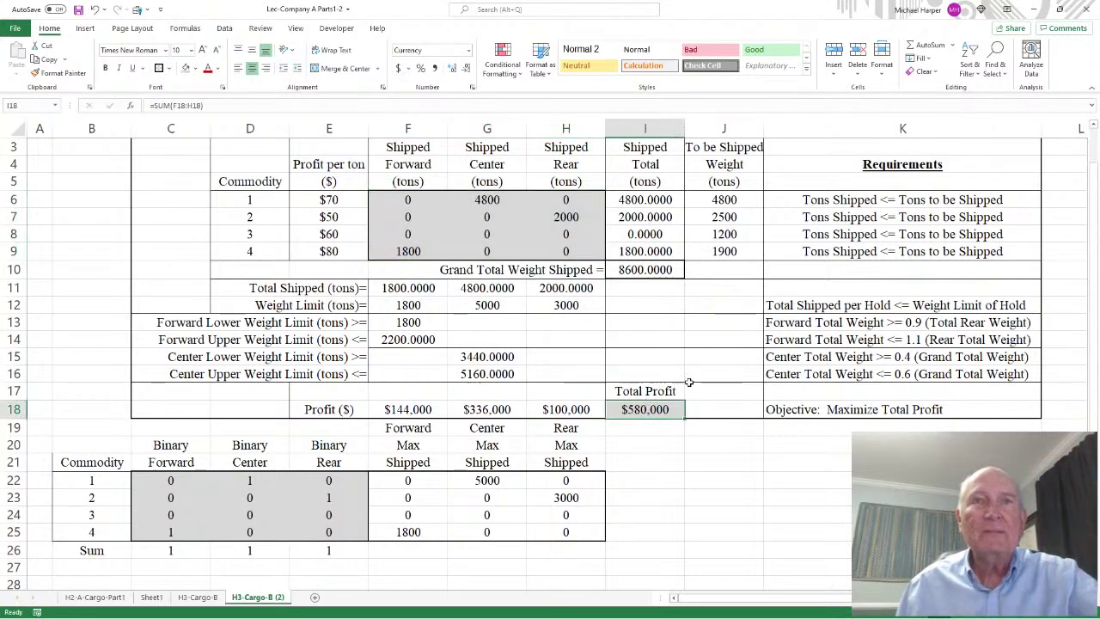
Minimize the Excel workbook and the Word problem document to return to the title slide.
click(1032, 9)
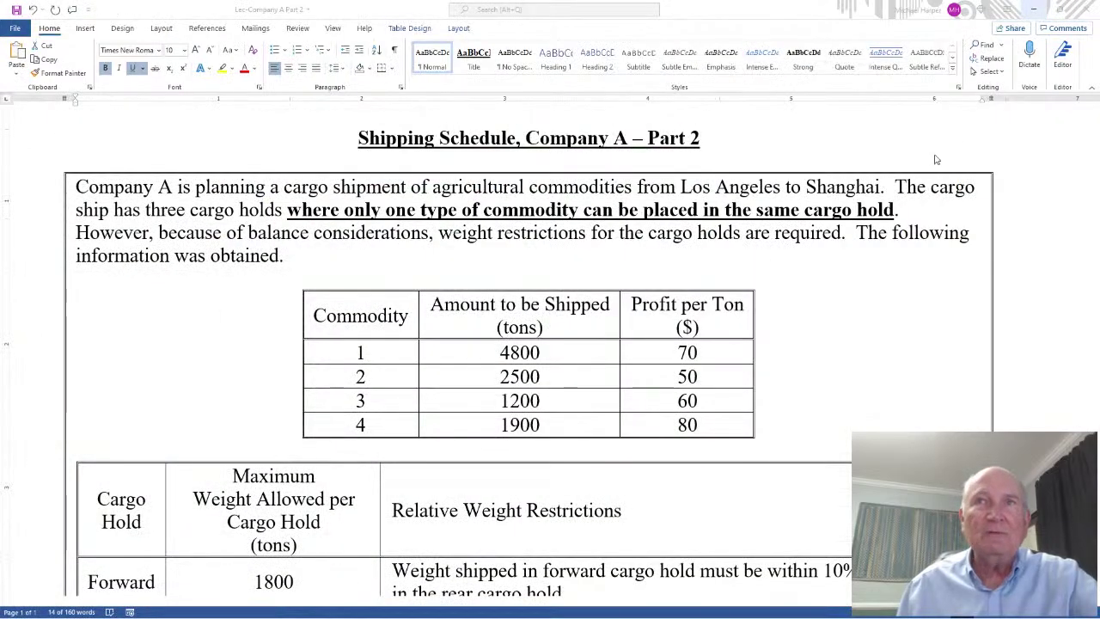
click(1032, 10)
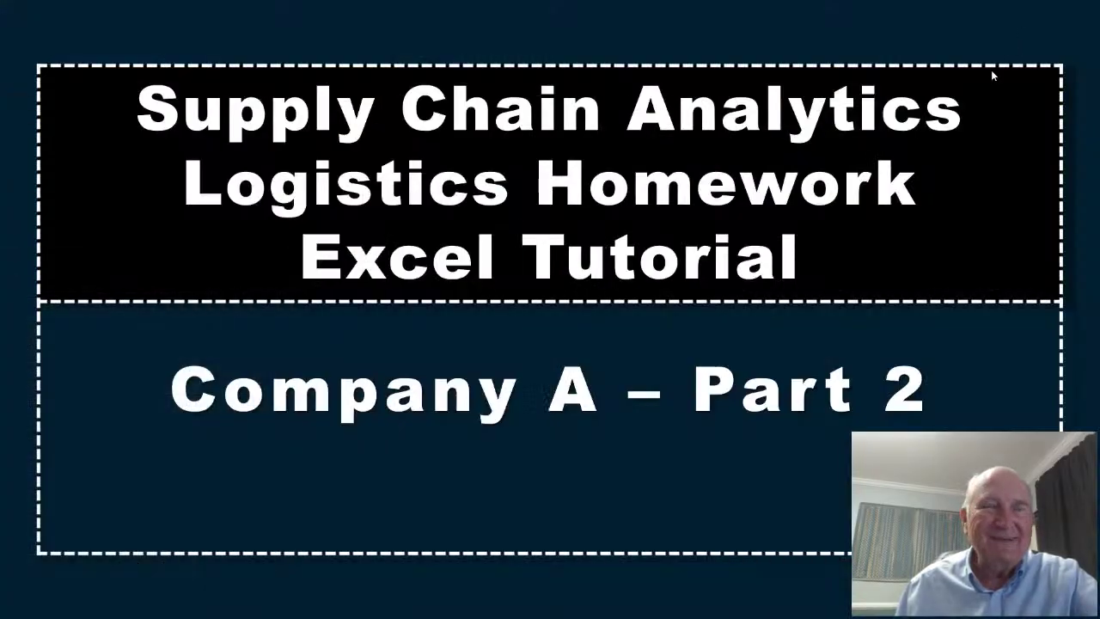